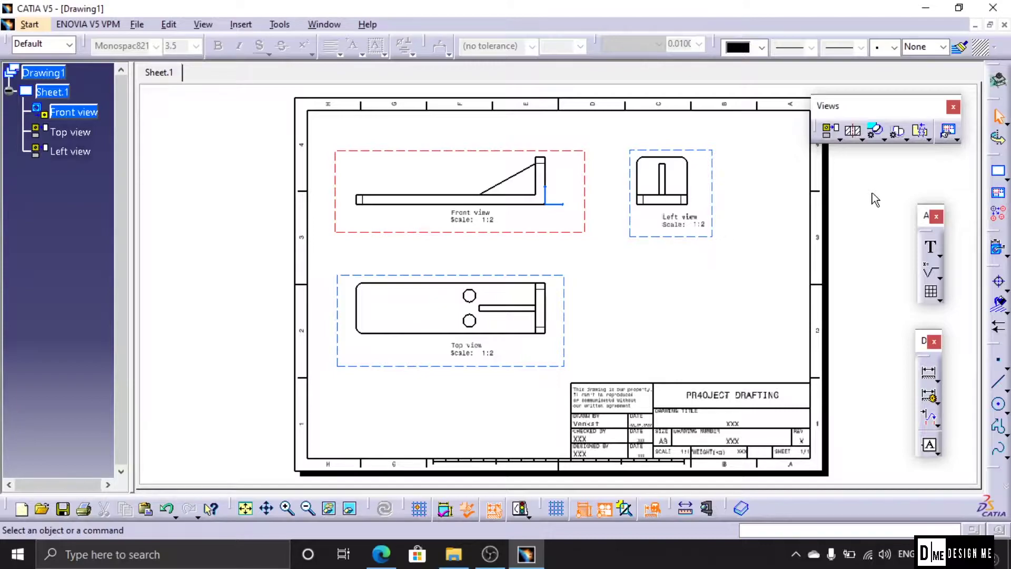
# Step: Dimension the part's overall horizontal length in the front view, placing the dimension below the view label
pyautogui.moveTo(924, 341); pyautogui.dragTo(879, 276)
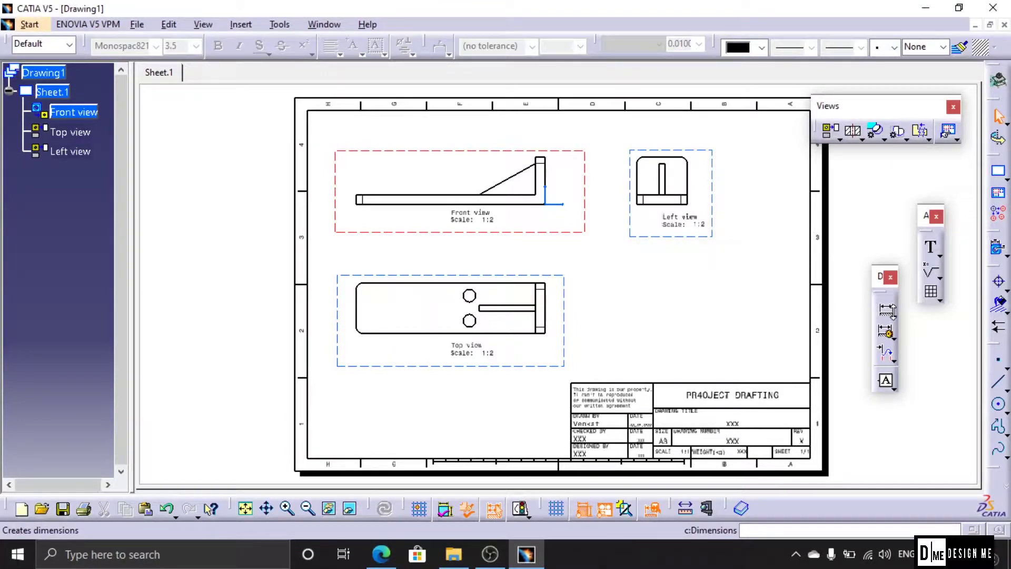
pyautogui.click(894, 316)
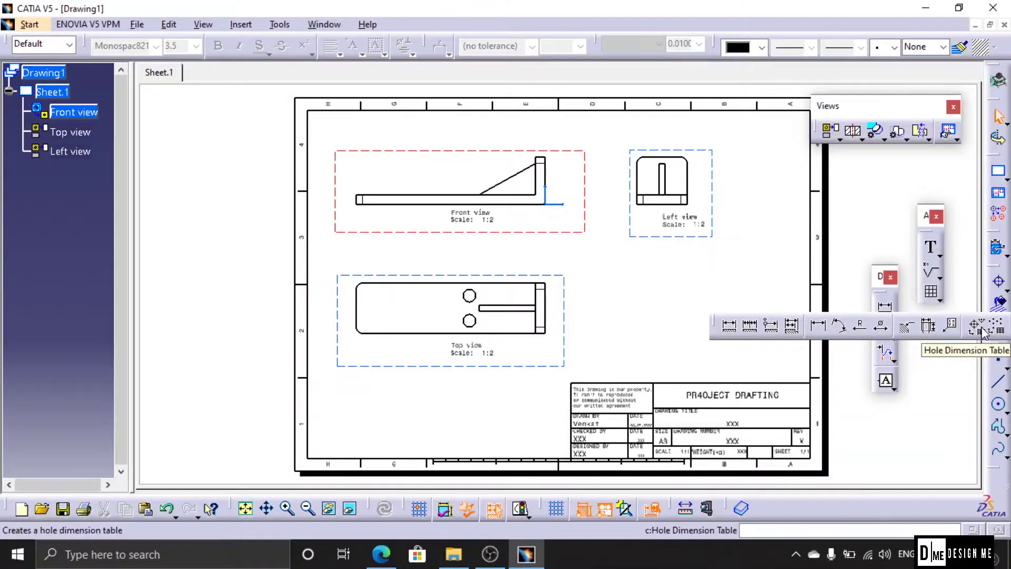
pyautogui.click(737, 327)
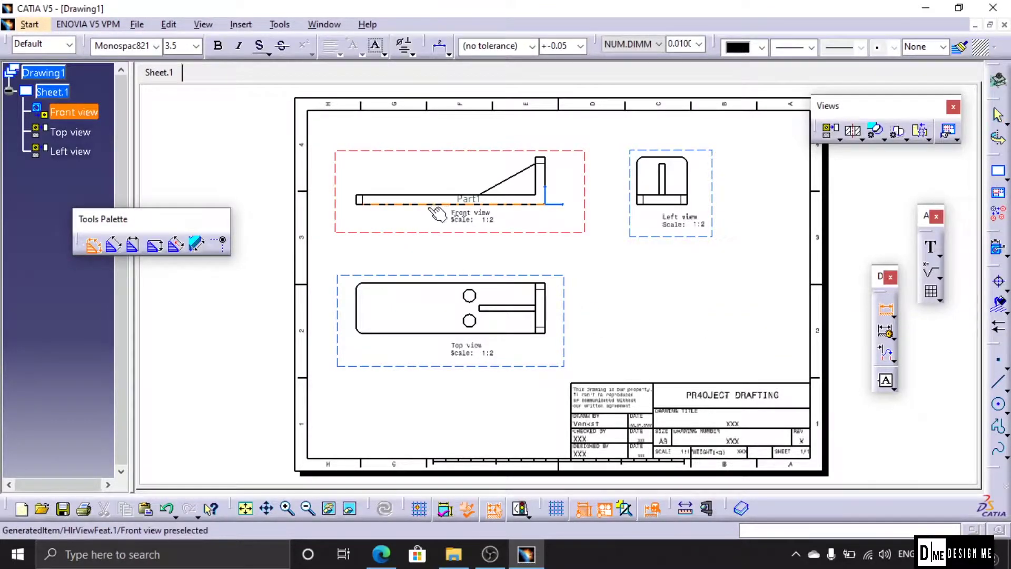
pyautogui.moveTo(422, 221)
pyautogui.mouseDown(button='middle')
pyautogui.moveTo(436, 172)
pyautogui.moveTo(551, 298)
pyautogui.moveTo(540, 264)
pyautogui.mouseUp(button='middle')
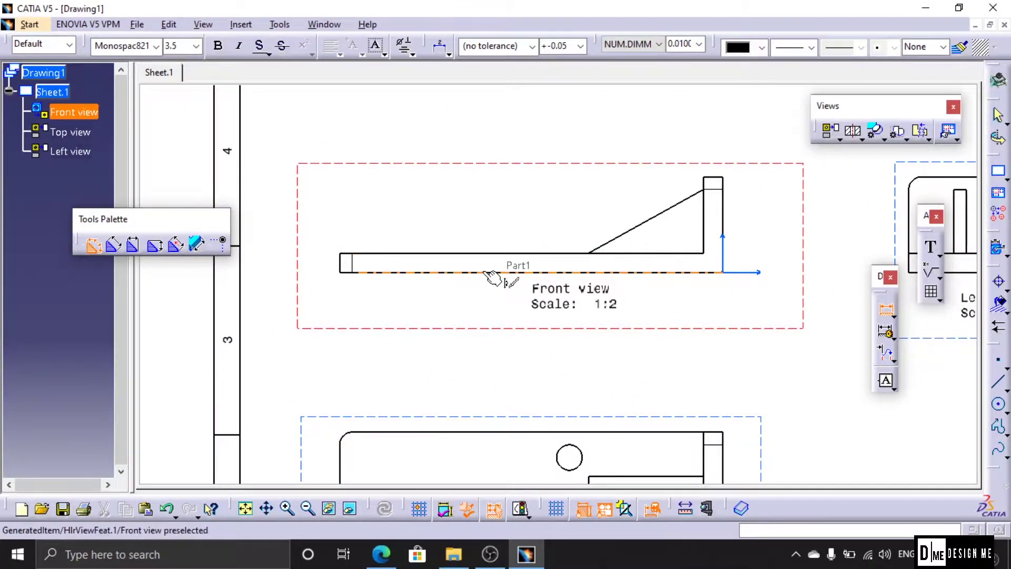
pyautogui.click(345, 267)
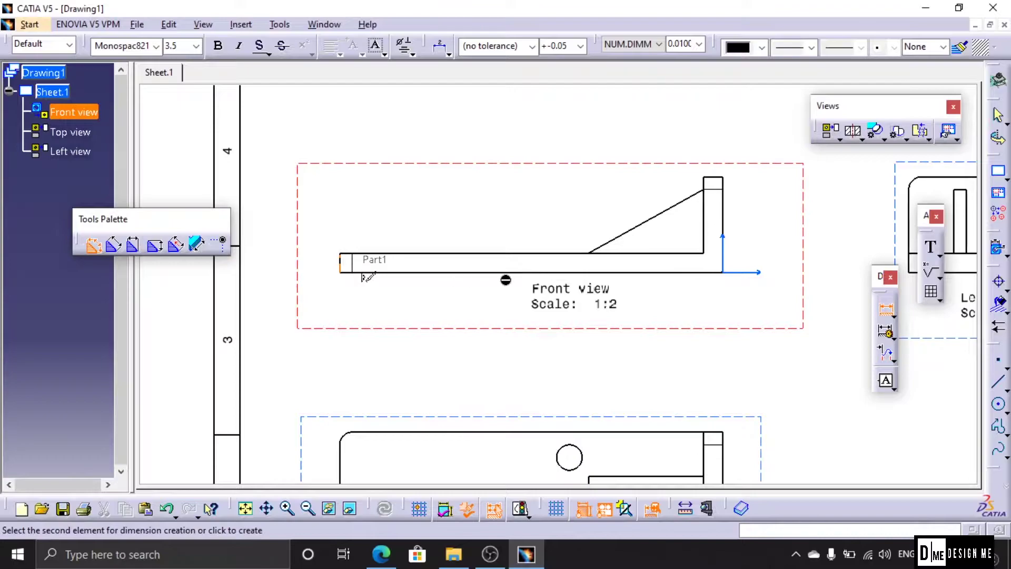
pyautogui.click(730, 206)
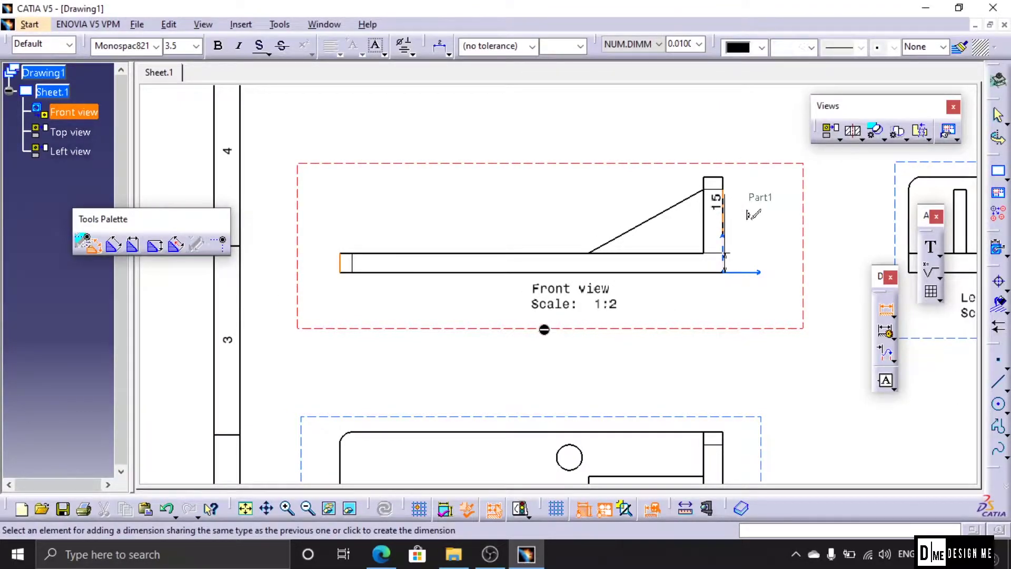
pyautogui.click(525, 337)
pyautogui.press('Escape')
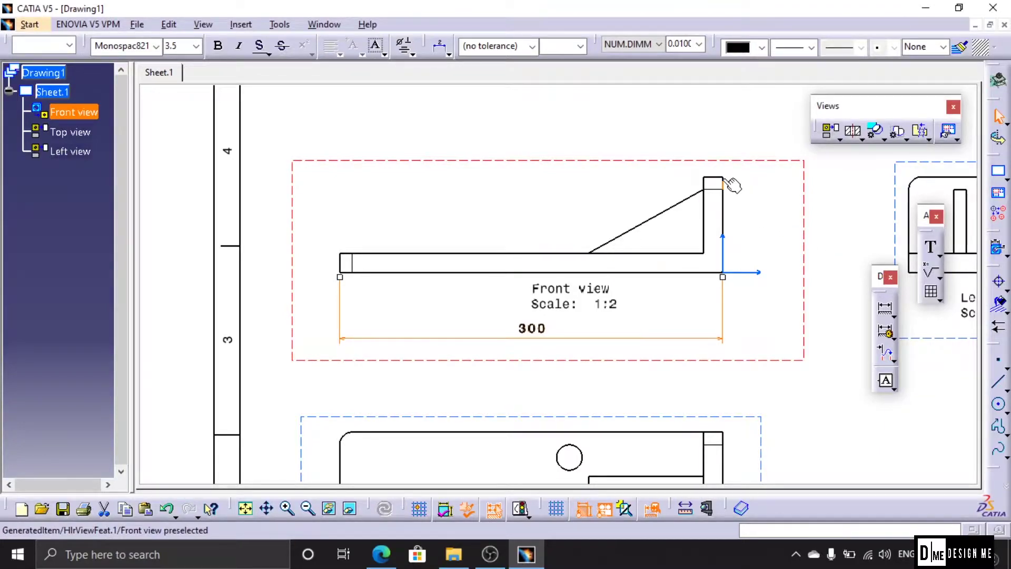
# Step: Dimension the part's overall height in the front view from the base's bottom edge, placing it beside the upright plate
pyautogui.click(727, 204)
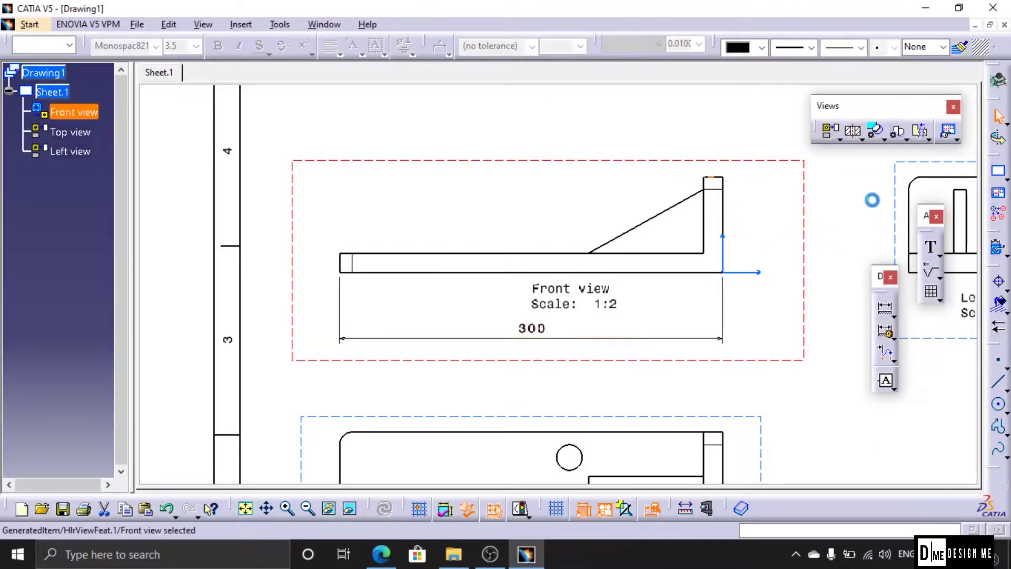
pyautogui.click(885, 311)
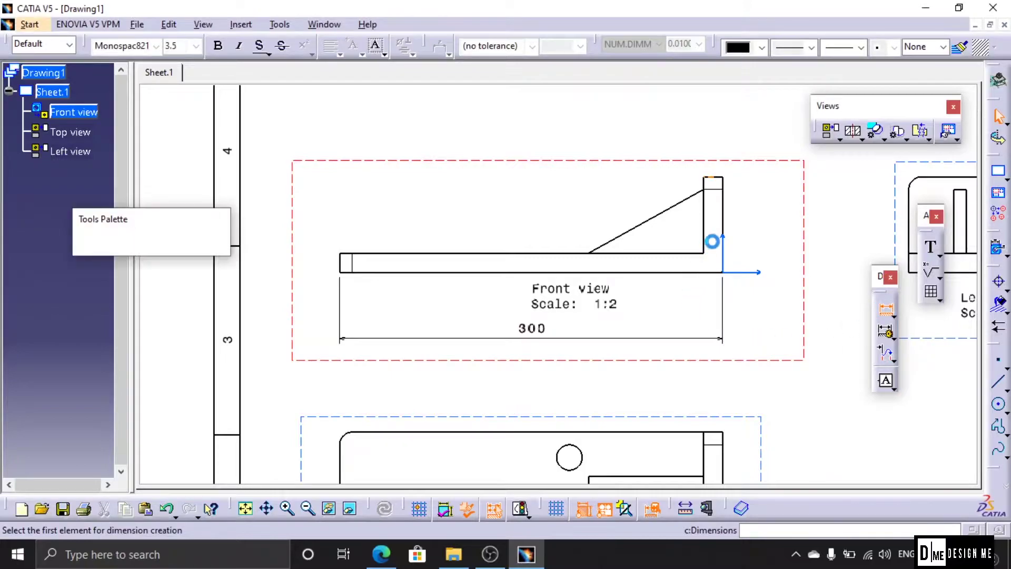
pyautogui.click(721, 272)
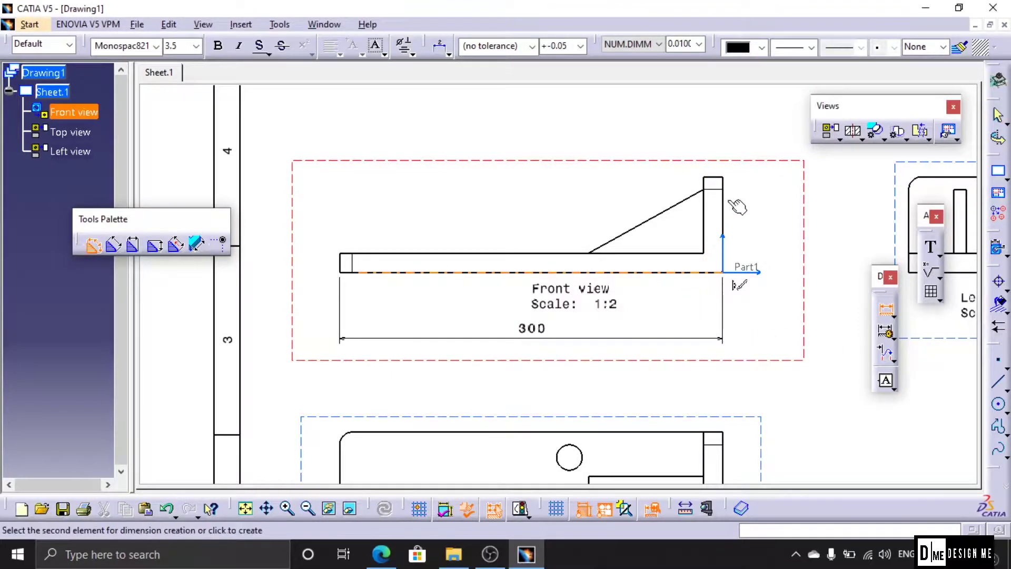
pyautogui.click(721, 178)
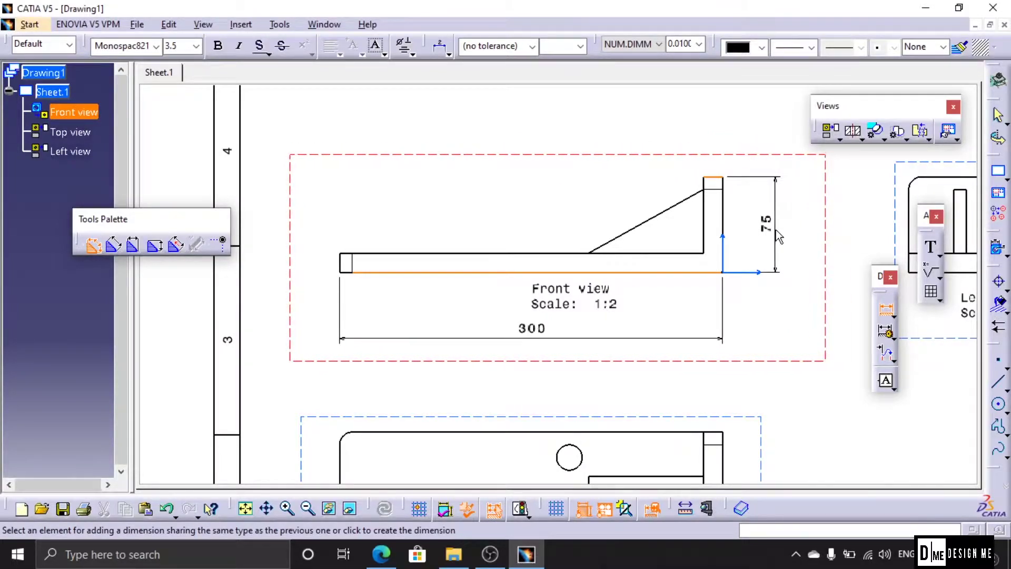
pyautogui.click(776, 229)
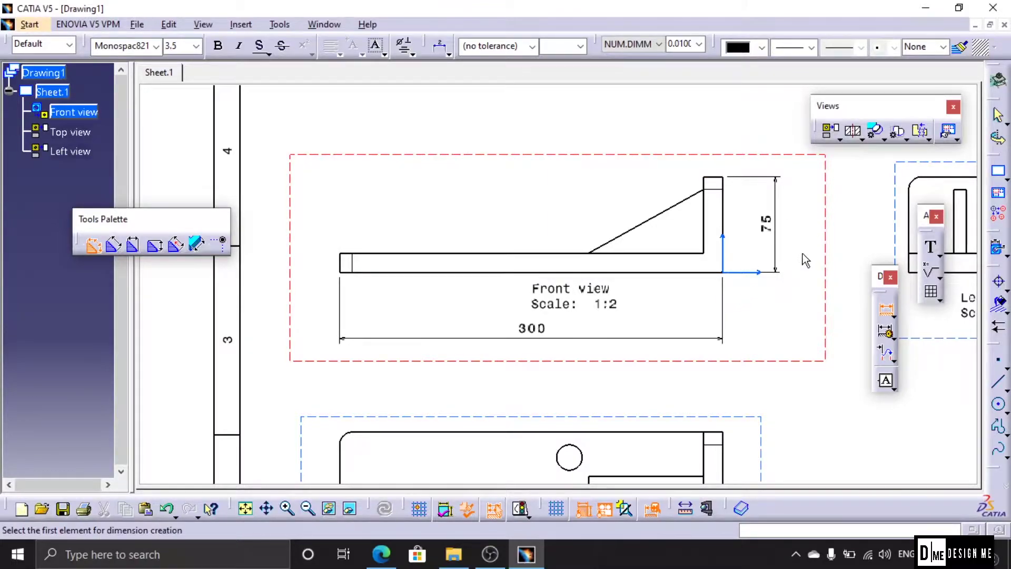
pyautogui.scroll(-2, 806, 264)
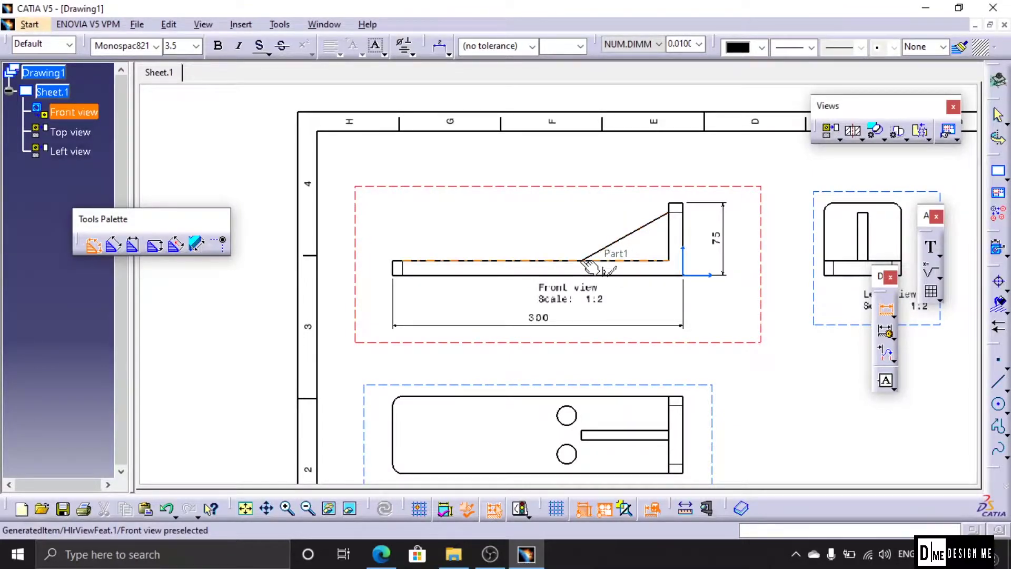
pyautogui.keyDown('ctrl'); pyautogui.moveTo(526, 334); pyautogui.dragTo(615, 204, button='middle'); pyautogui.keyUp('ctrl')
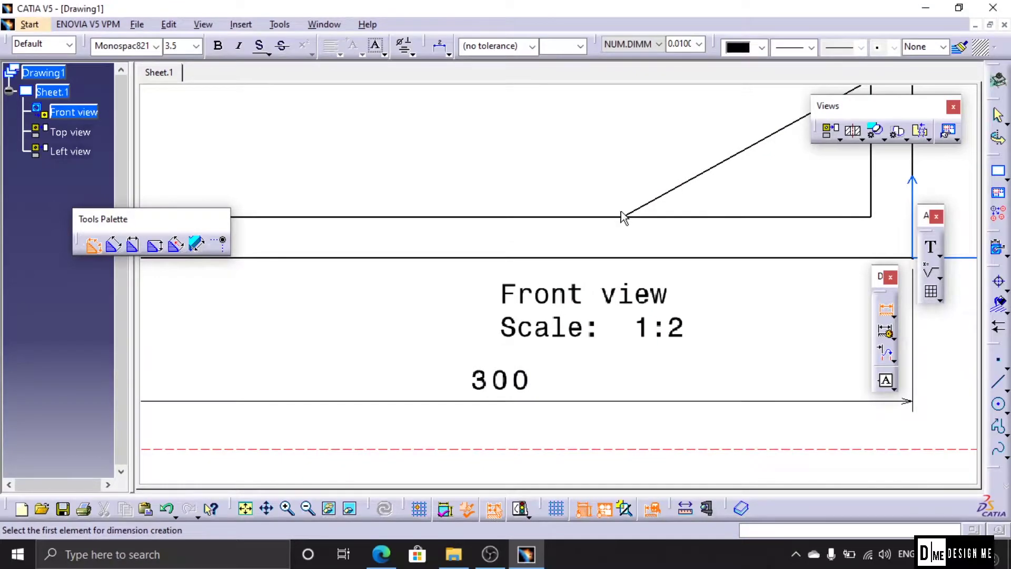
pyautogui.click(635, 217)
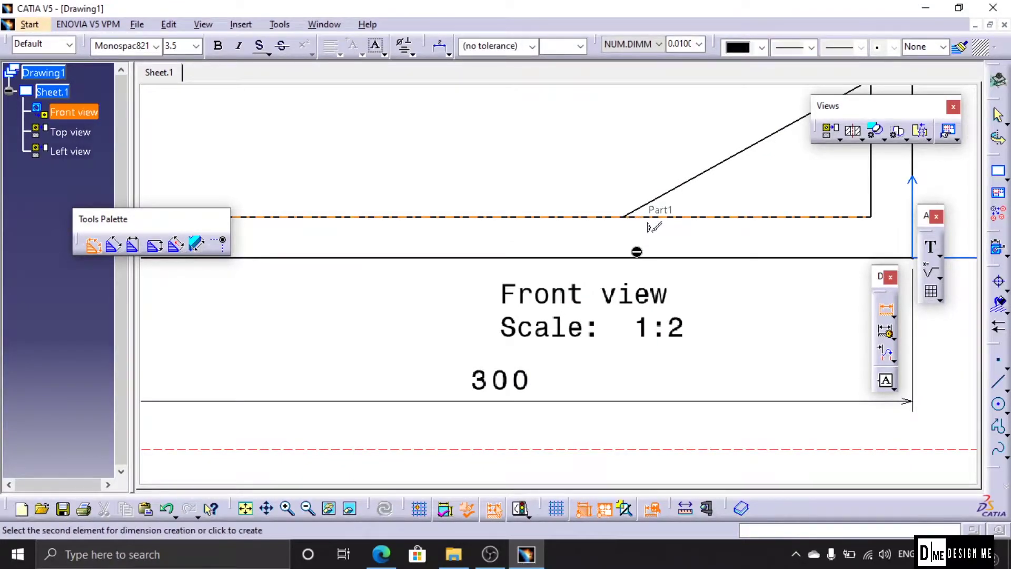
pyautogui.moveTo(756, 226)
pyautogui.keyDown('ctrl'); pyautogui.mouseDown(button='middle')
pyautogui.moveTo(743, 320)
pyautogui.moveTo(707, 192)
pyautogui.mouseUp(button='middle'); pyautogui.keyUp('ctrl')
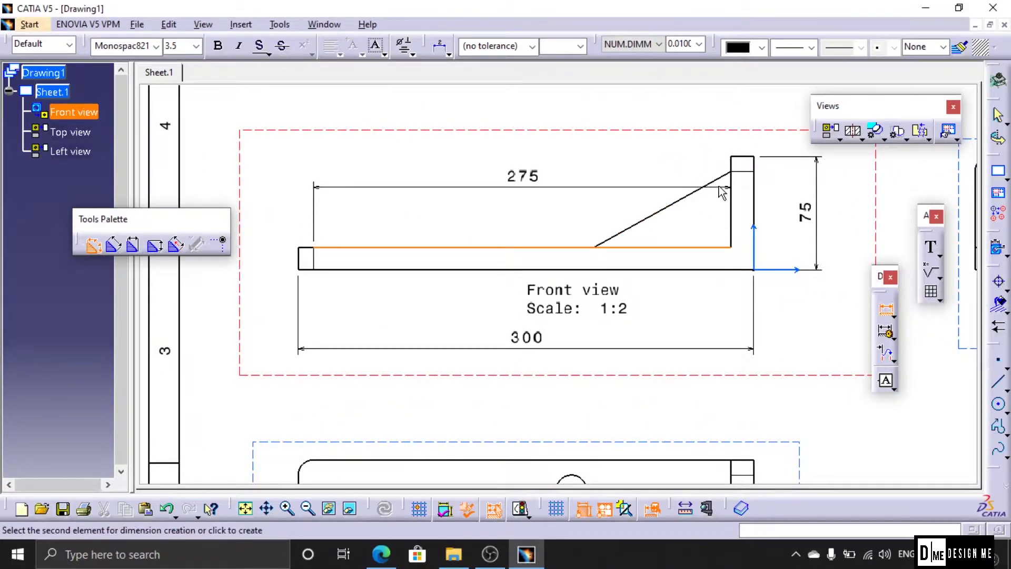
pyautogui.click(714, 189)
pyautogui.press('Delete')
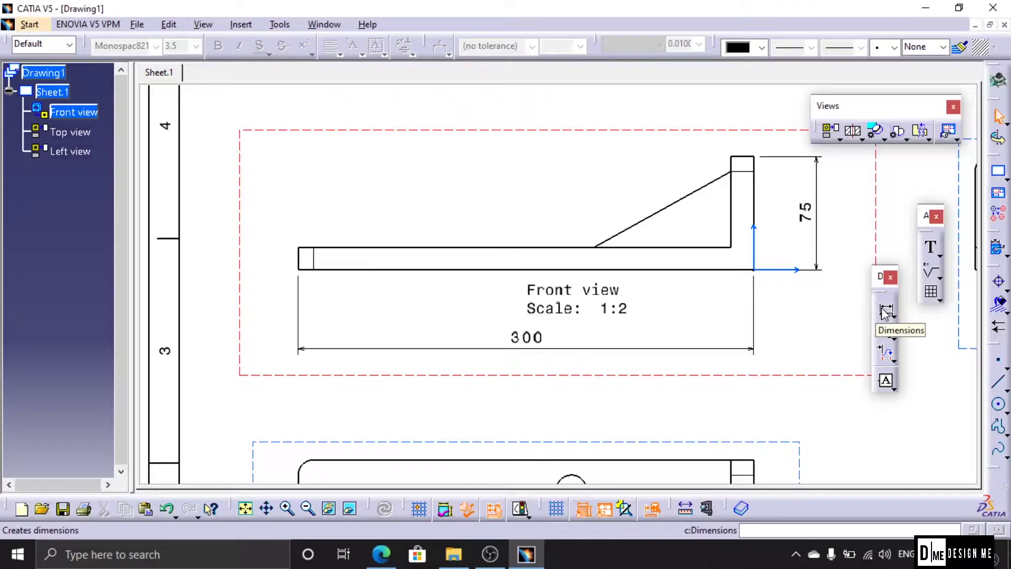
# Step: Dimension the rib's length up to the upright plate in the top view, placing the dimension above the part outline
pyautogui.click(887, 312)
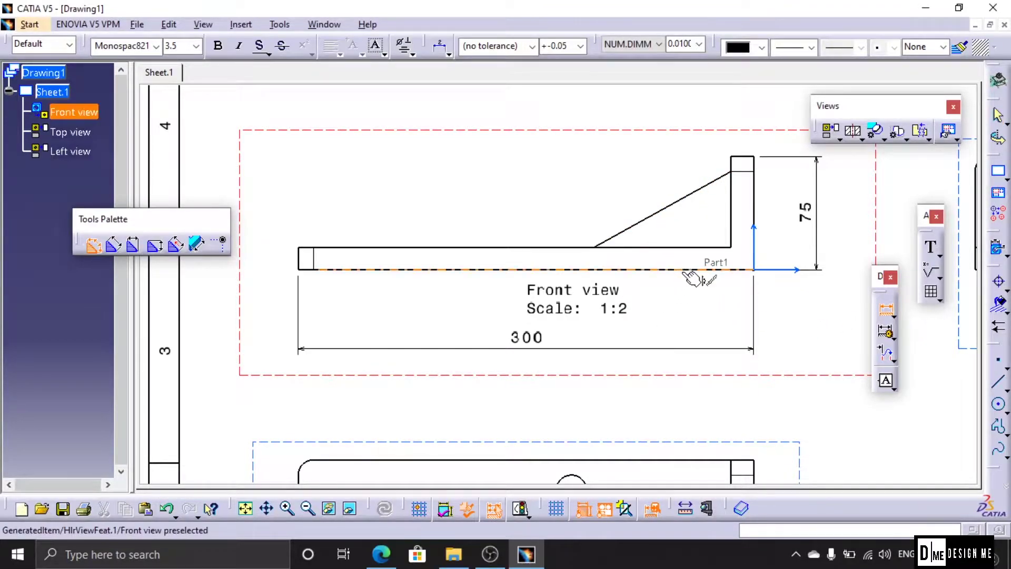
pyautogui.moveTo(677, 355); pyautogui.dragTo(675, 369, button='middle')
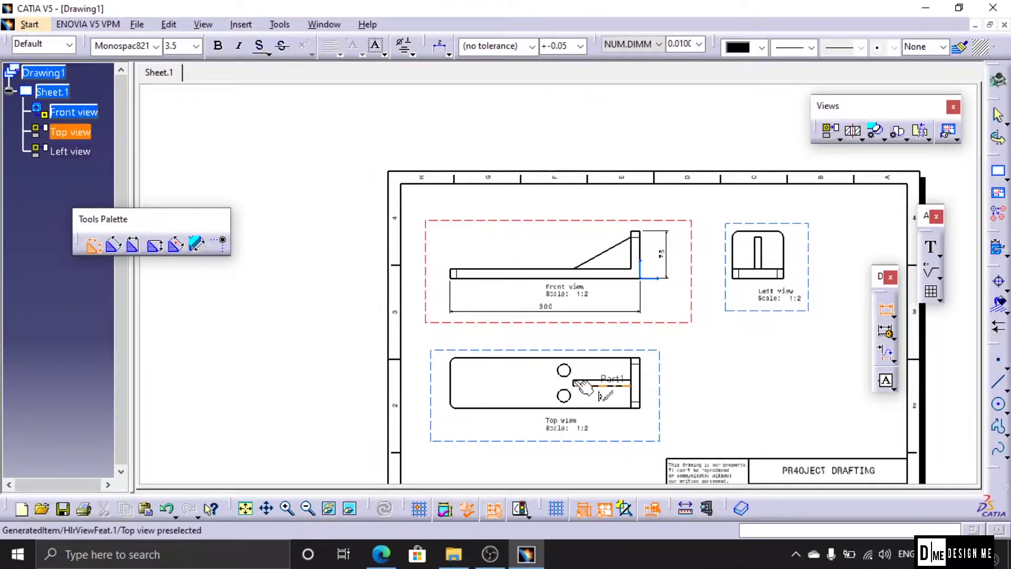
pyautogui.moveTo(639, 401)
pyautogui.mouseDown(button='middle')
pyautogui.moveTo(659, 442)
pyautogui.moveTo(683, 184)
pyautogui.mouseUp(button='middle')
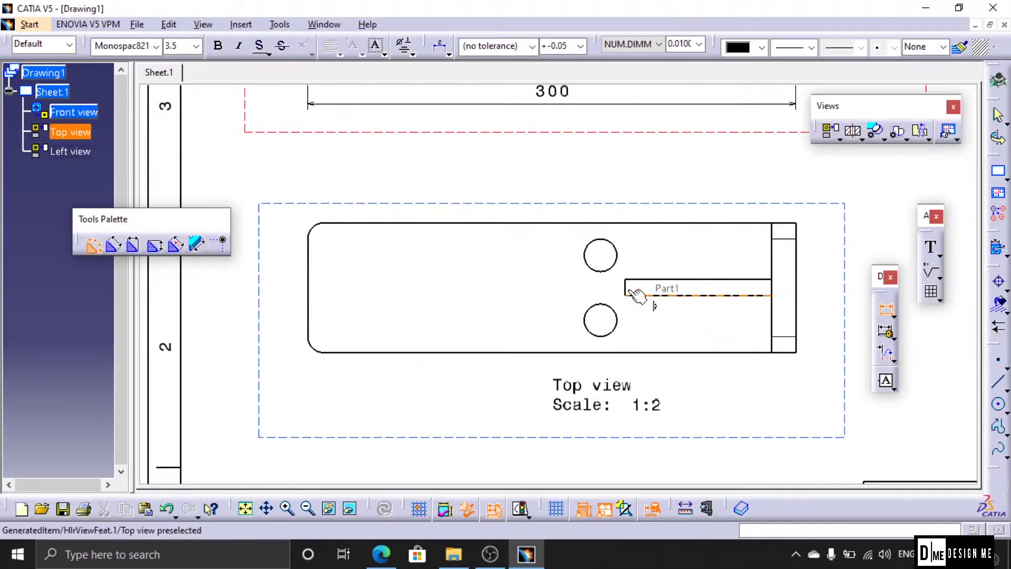
pyautogui.click(626, 289)
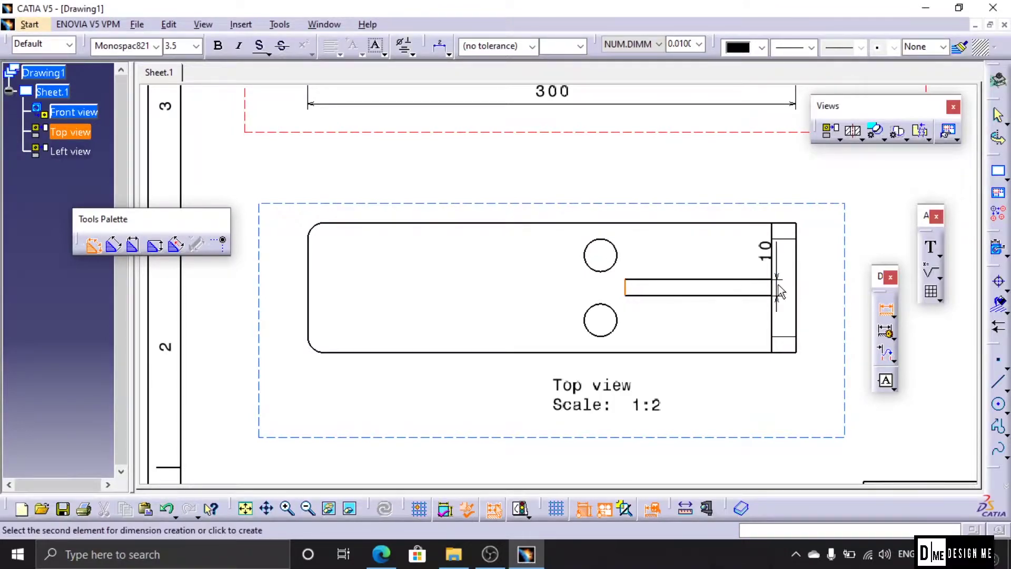
pyautogui.click(779, 290)
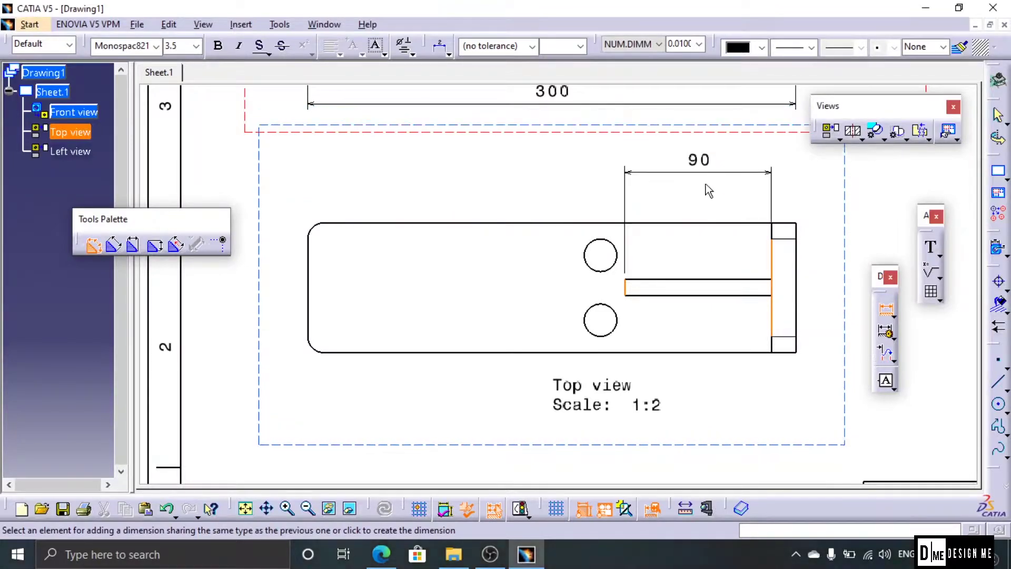
pyautogui.click(705, 203)
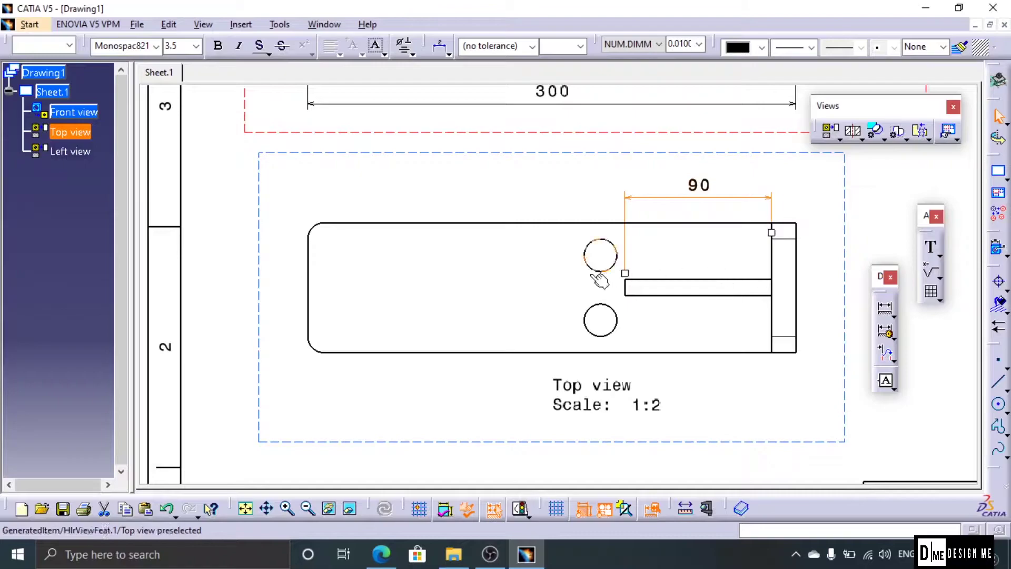
# Step: Add a radius dimension to the base plate's upper-left rounded corner in the top view, with its text inside the outline
pyautogui.scroll(-5, 606, 279)
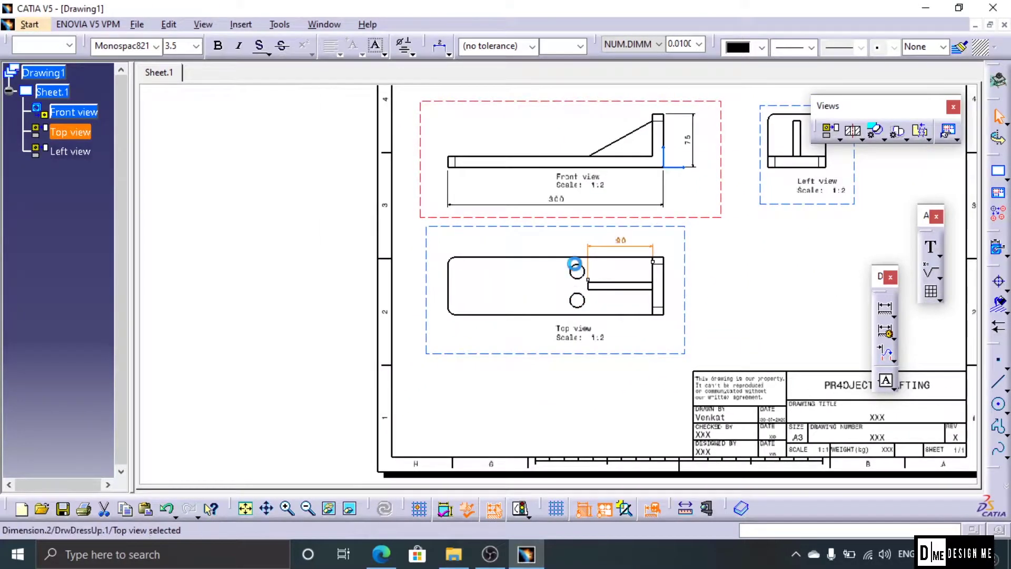
pyautogui.click(854, 130)
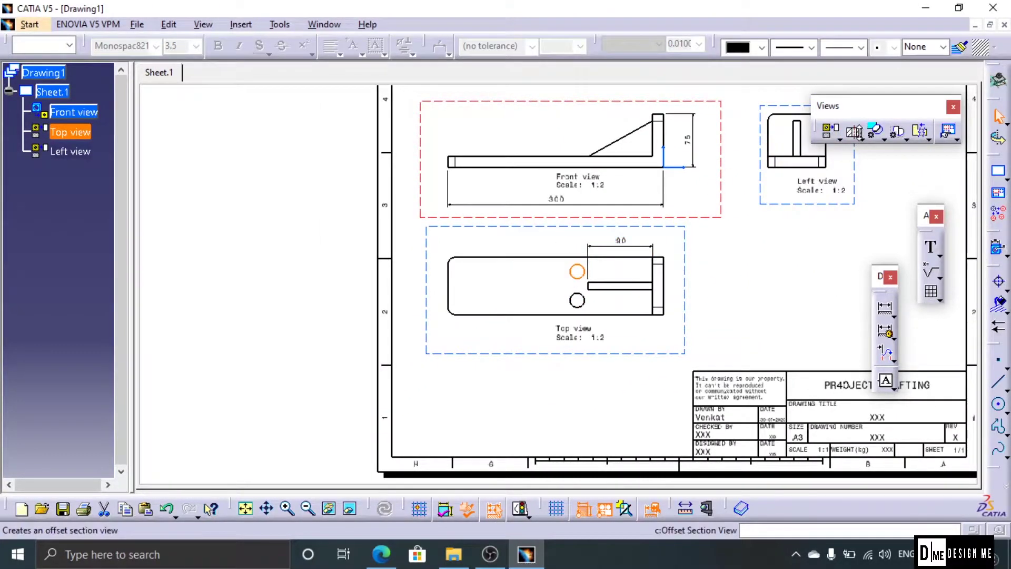
pyautogui.click(895, 314)
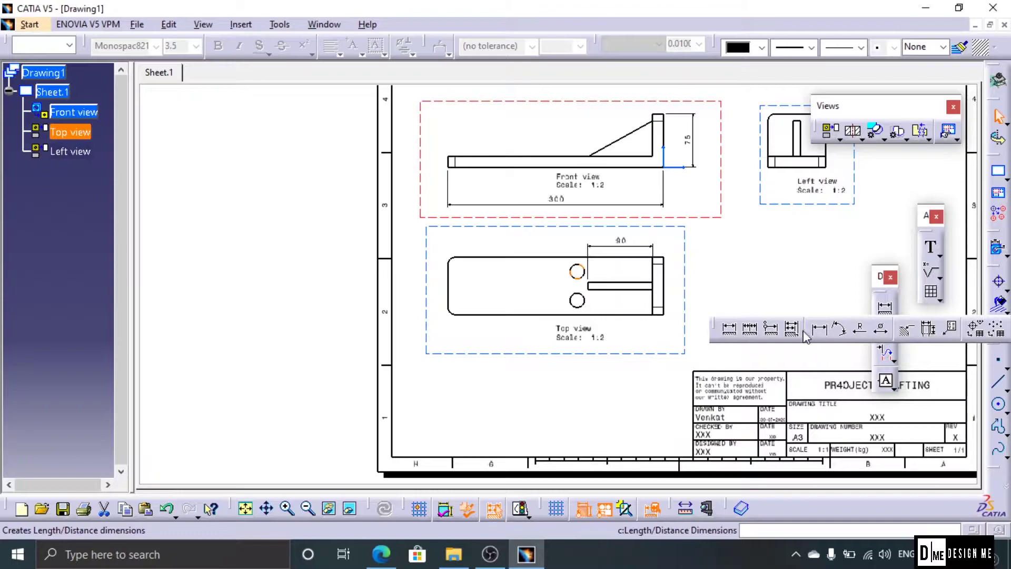
pyautogui.click(729, 329)
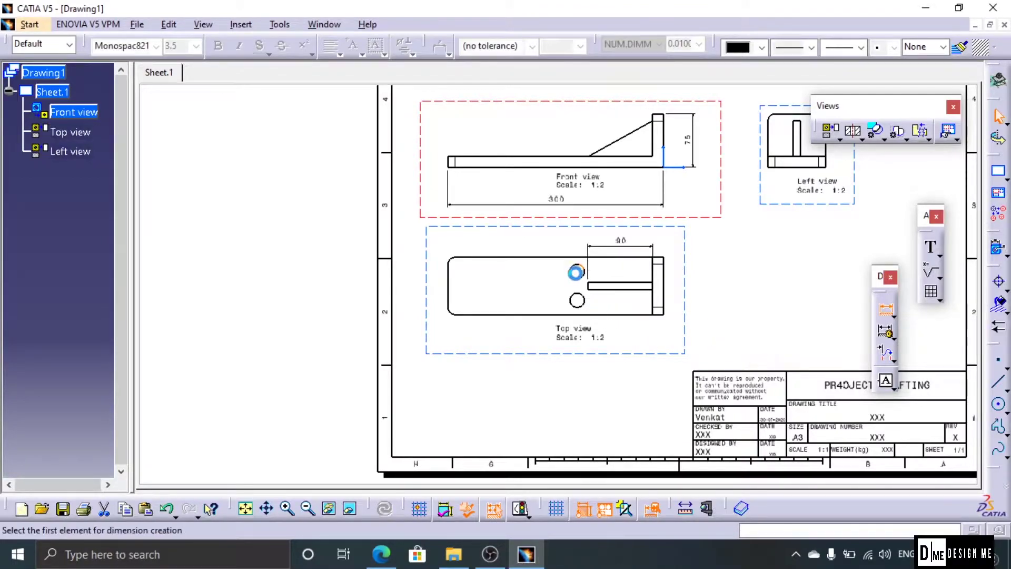
pyautogui.keyDown('ctrl'); pyautogui.moveTo(597, 319); pyautogui.dragTo(389, 211, button='middle'); pyautogui.keyUp('ctrl')
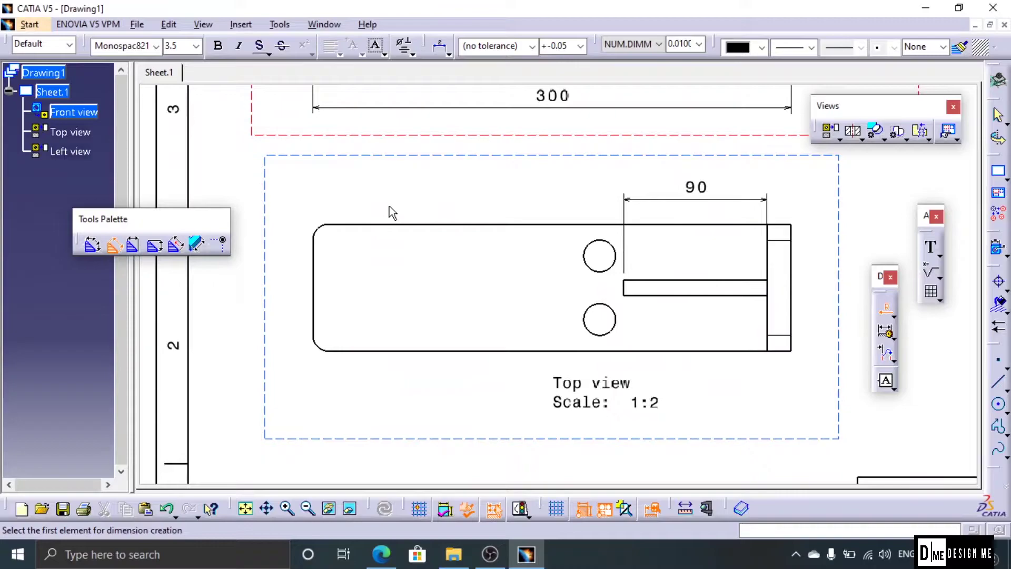
pyautogui.click(329, 234)
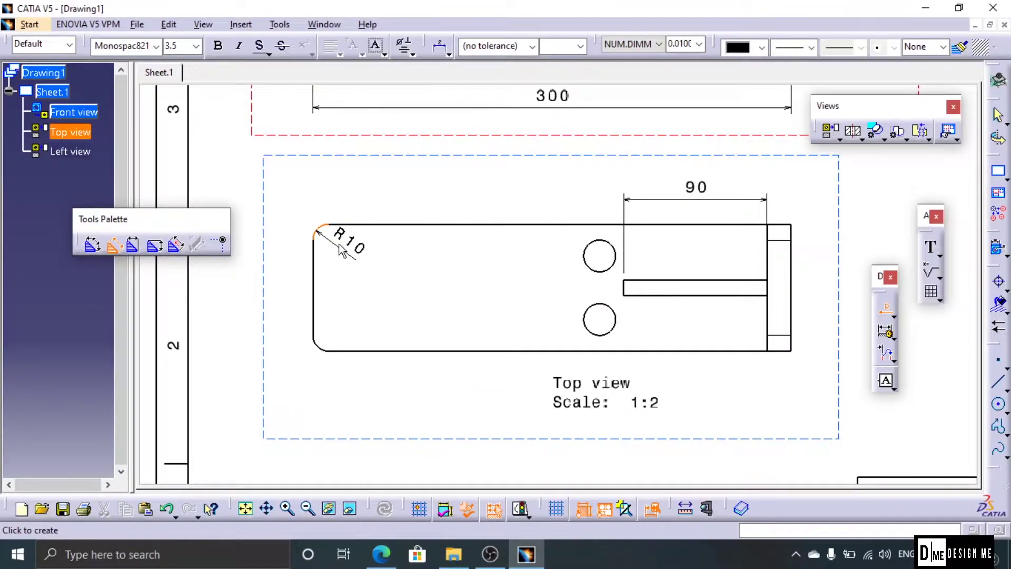
pyautogui.click(347, 255)
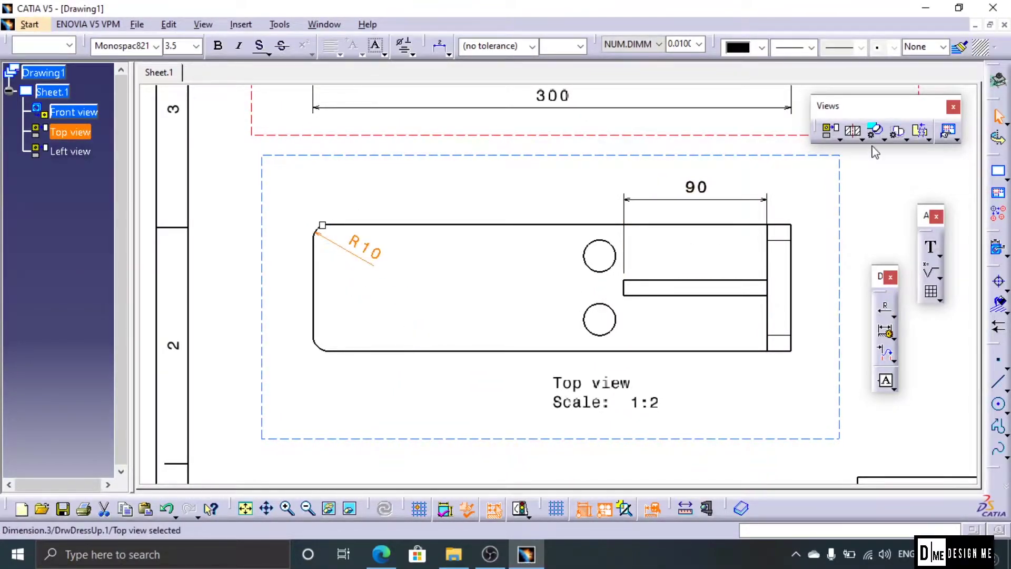
# Step: Add a diameter dimension to the upper hole in the top view, placing its text above the part outline
pyautogui.click(890, 315)
pyautogui.click(864, 323)
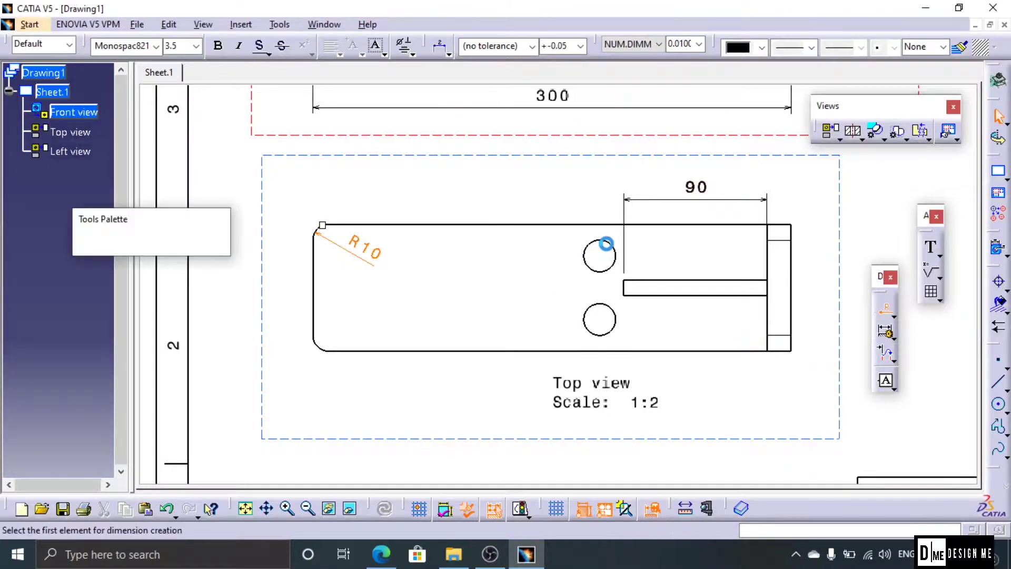
pyautogui.click(605, 241)
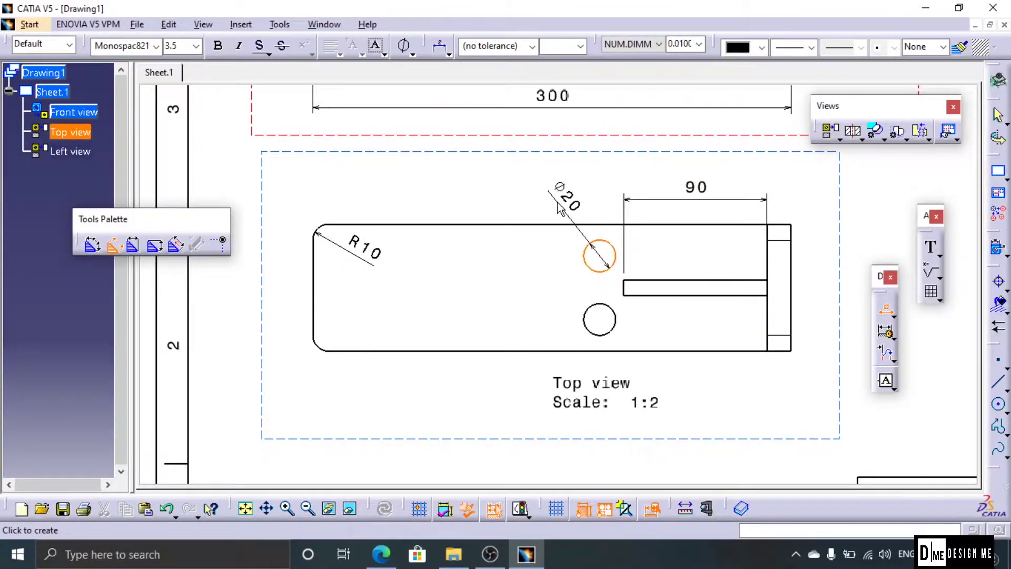
pyautogui.click(582, 200)
pyautogui.keyDown('ctrl'); pyautogui.moveTo(668, 309); pyautogui.dragTo(688, 328, button='middle'); pyautogui.keyUp('ctrl')
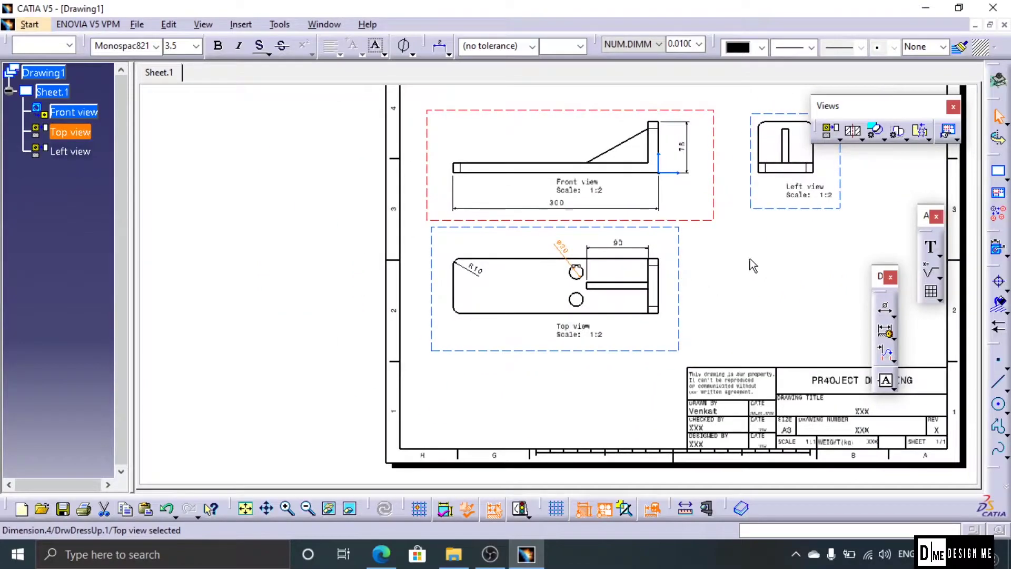
pyautogui.moveTo(789, 237); pyautogui.dragTo(716, 311, button='middle')
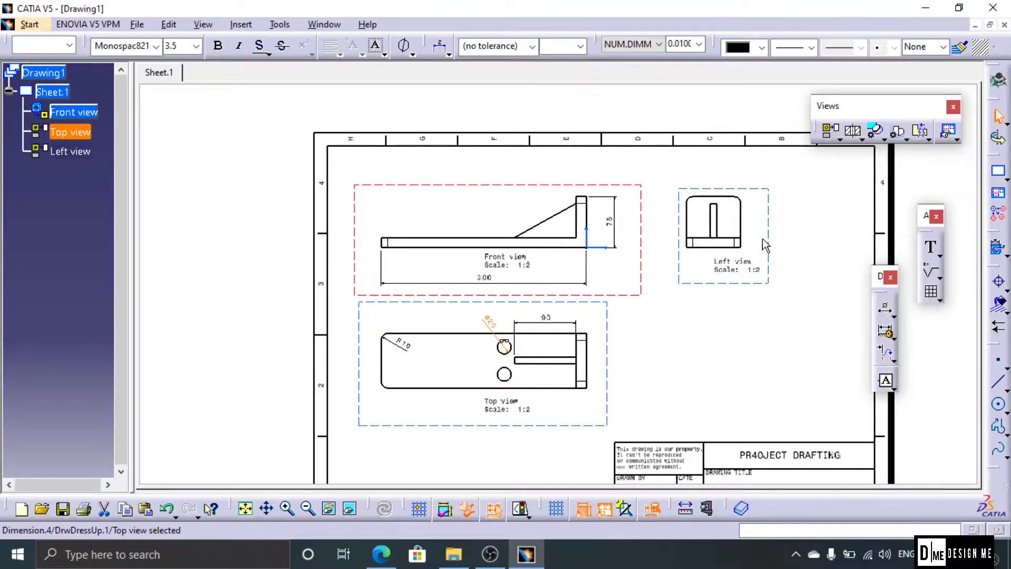
pyautogui.click(894, 315)
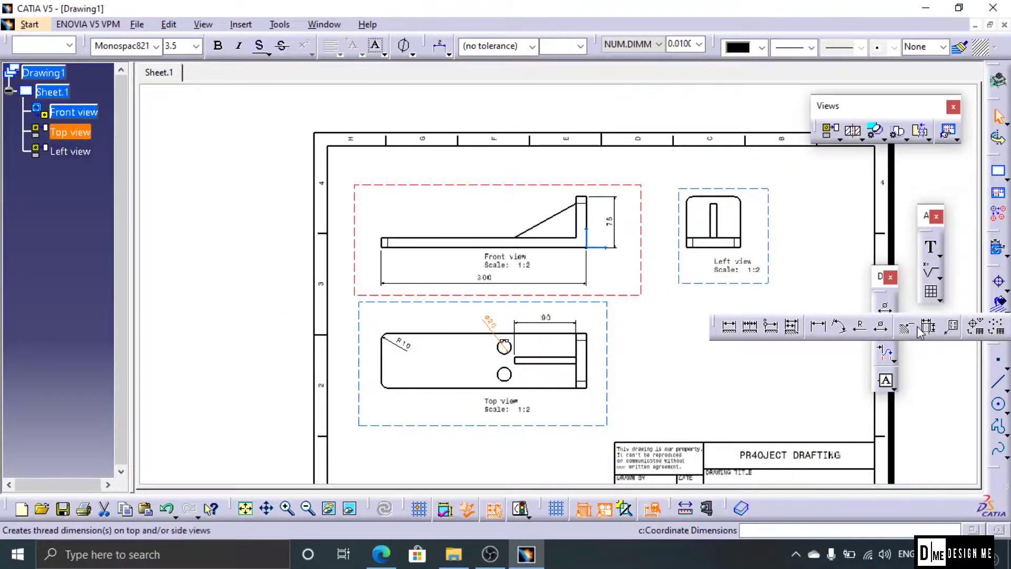
pyautogui.click(893, 334)
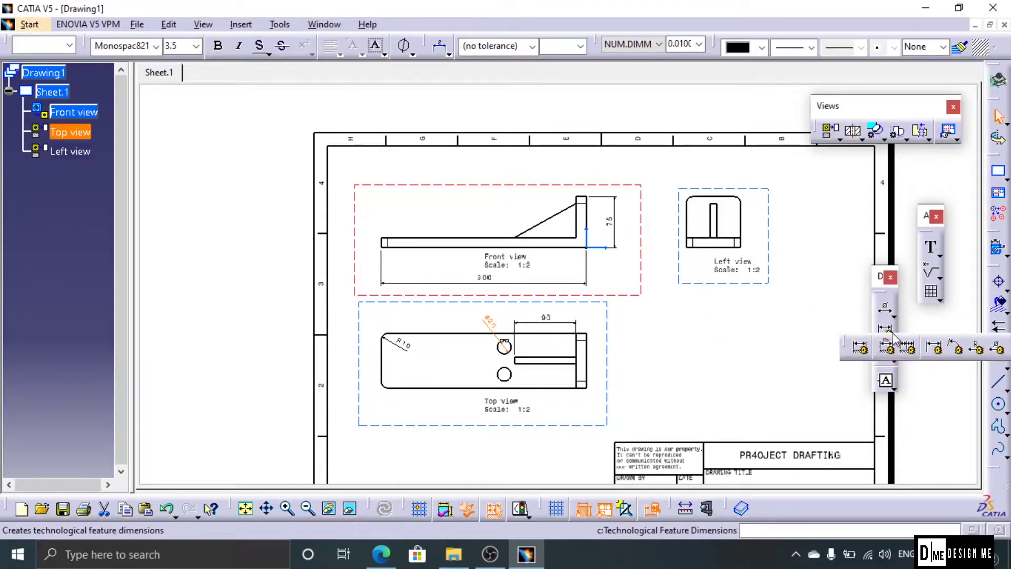
pyautogui.click(910, 350)
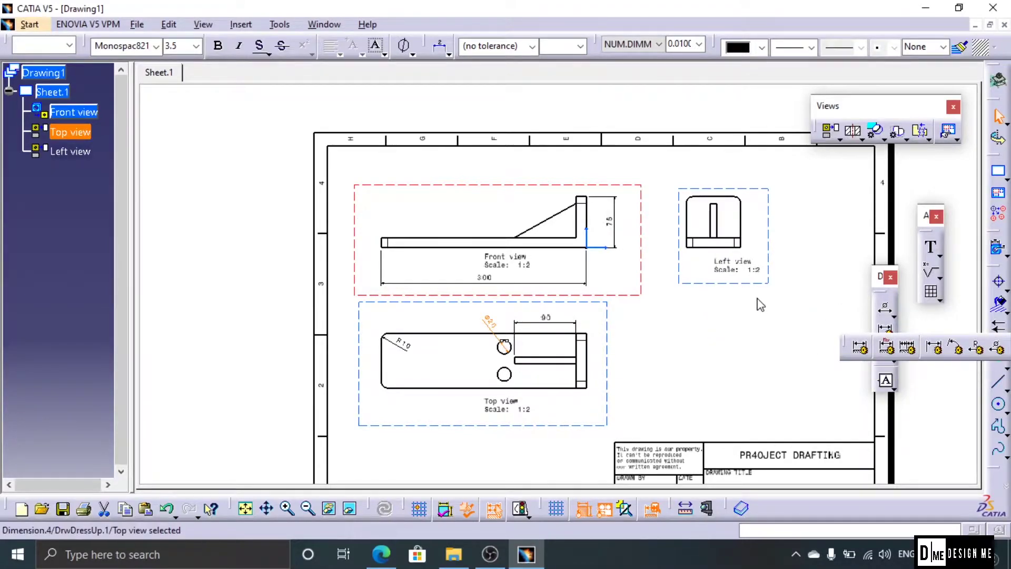
pyautogui.click(894, 315)
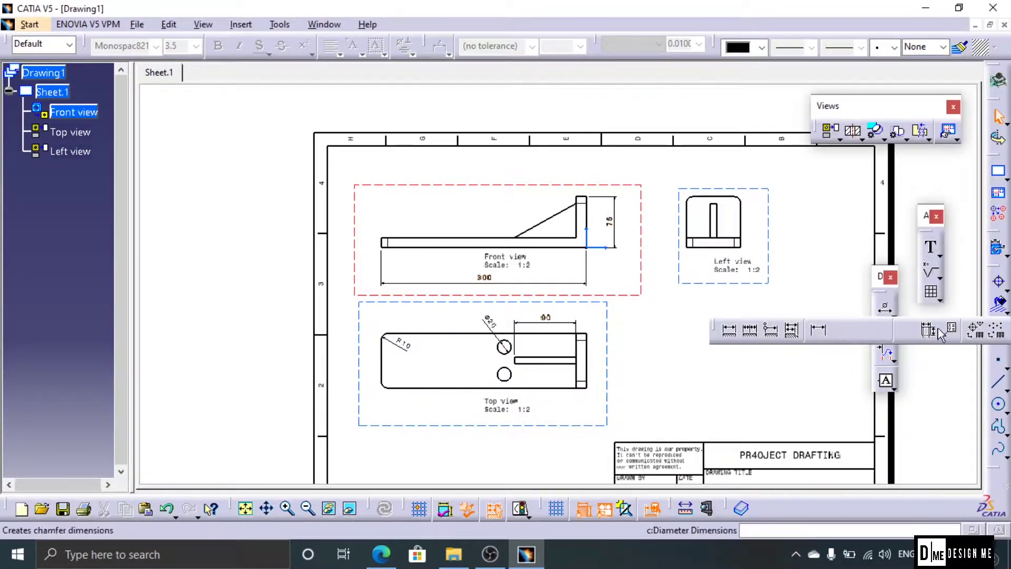
# Step: Add datum feature A to the upright plate's outer vertical edge in the front view, placing its label just below the base
pyautogui.click(894, 390)
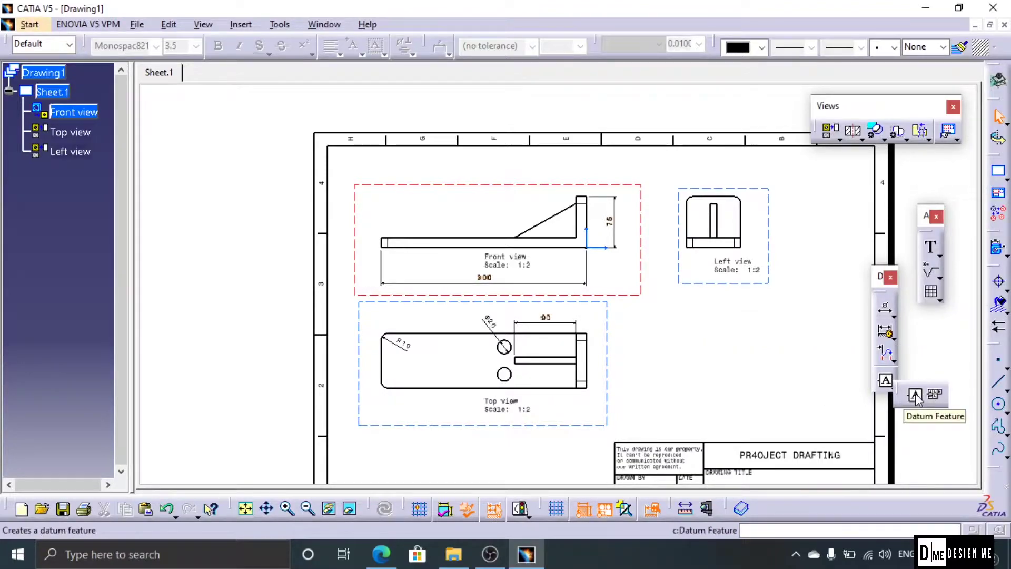
pyautogui.click(917, 392)
pyautogui.click(589, 228)
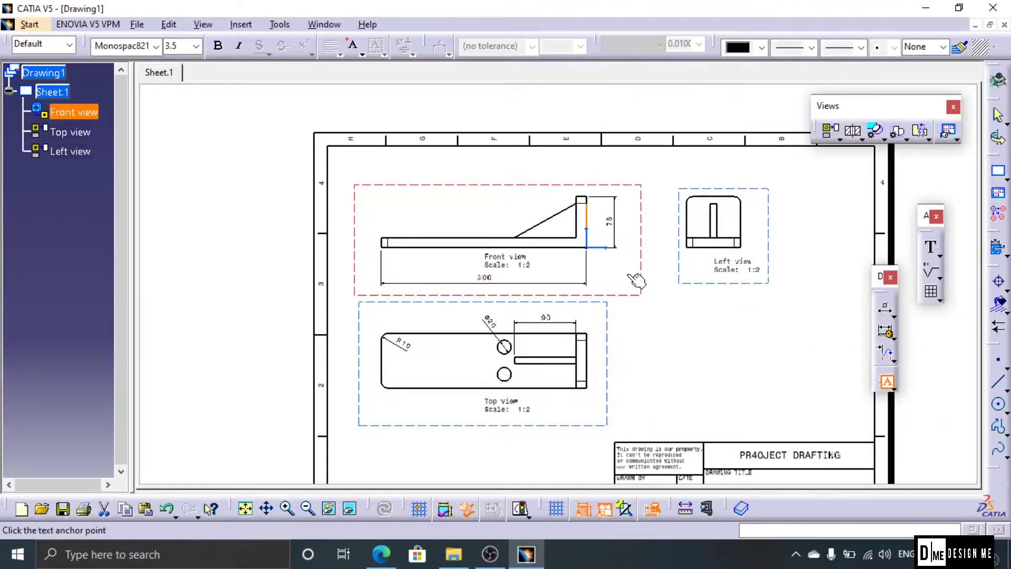
pyautogui.click(632, 269)
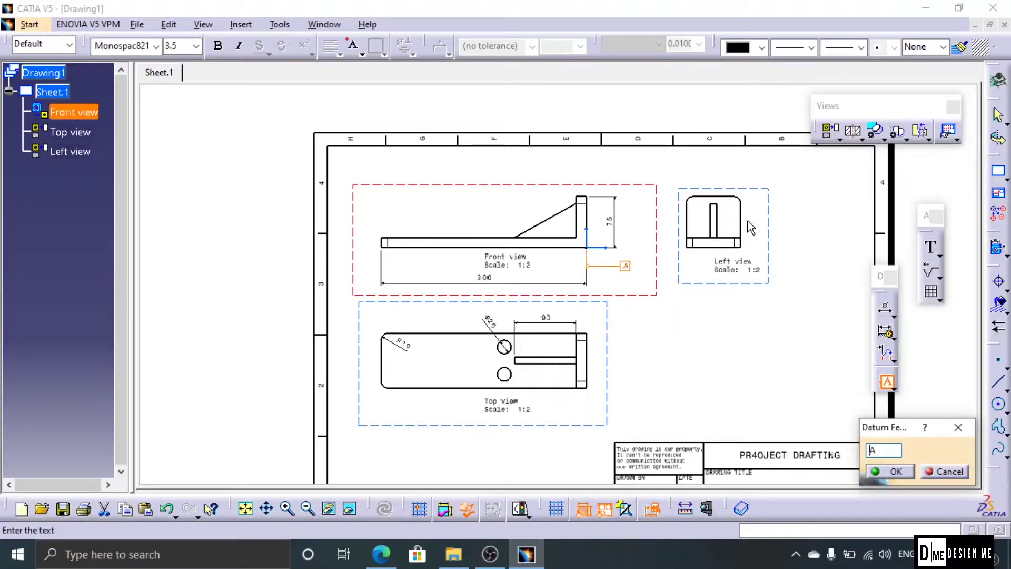
pyautogui.click(891, 471)
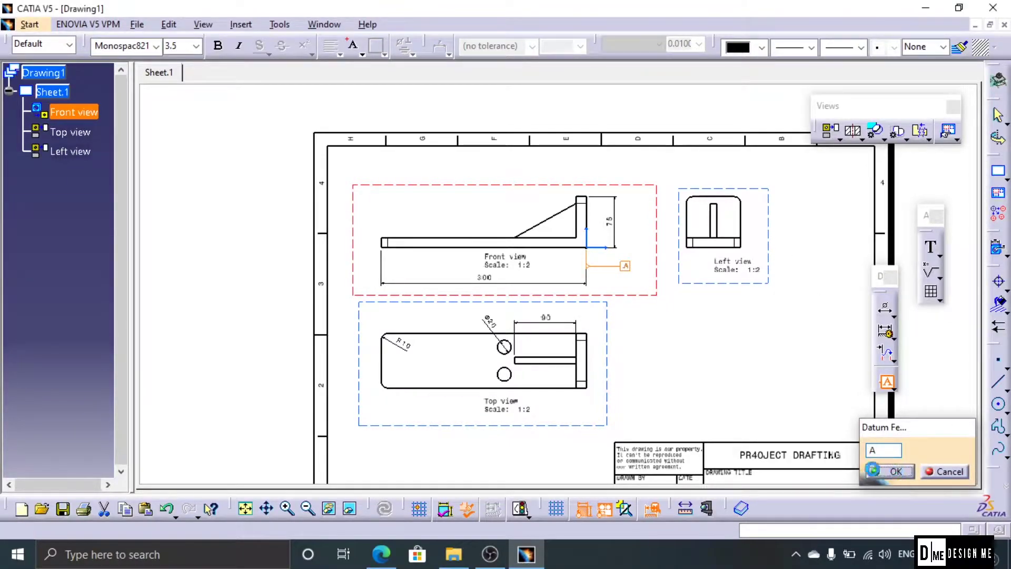
pyautogui.click(888, 382)
pyautogui.click(960, 287)
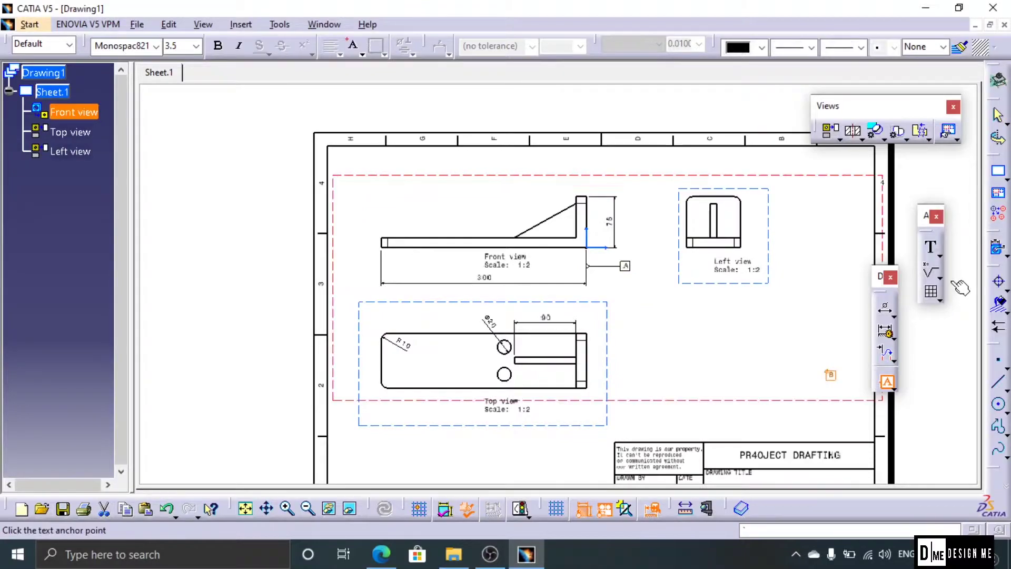
pyautogui.press('Escape')
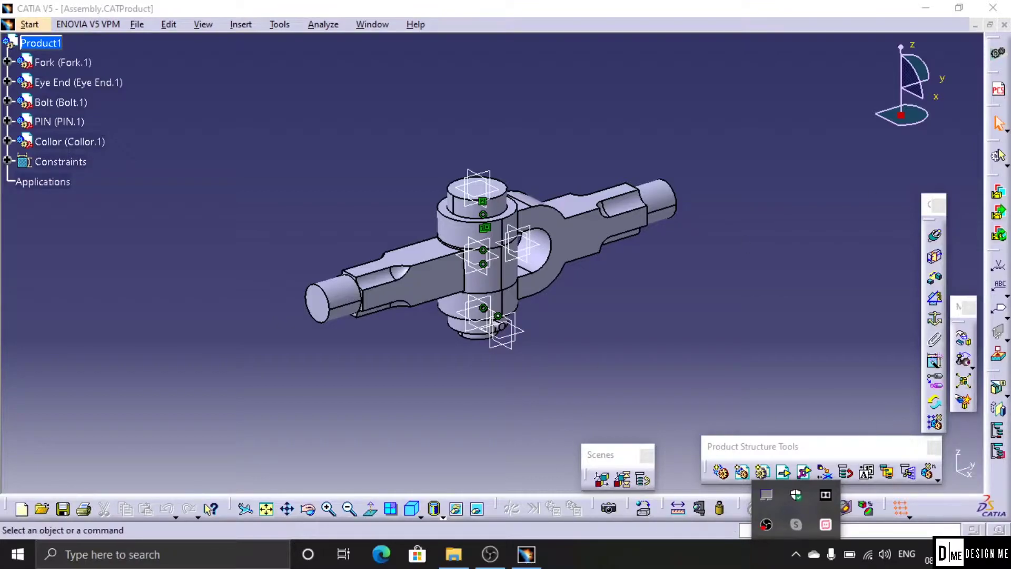
# Step: Try a 3D explode of the whole assembly at all levels, scroll the explosion back to 0.00 and discard it
pyautogui.moveTo(960, 311); pyautogui.dragTo(854, 231)
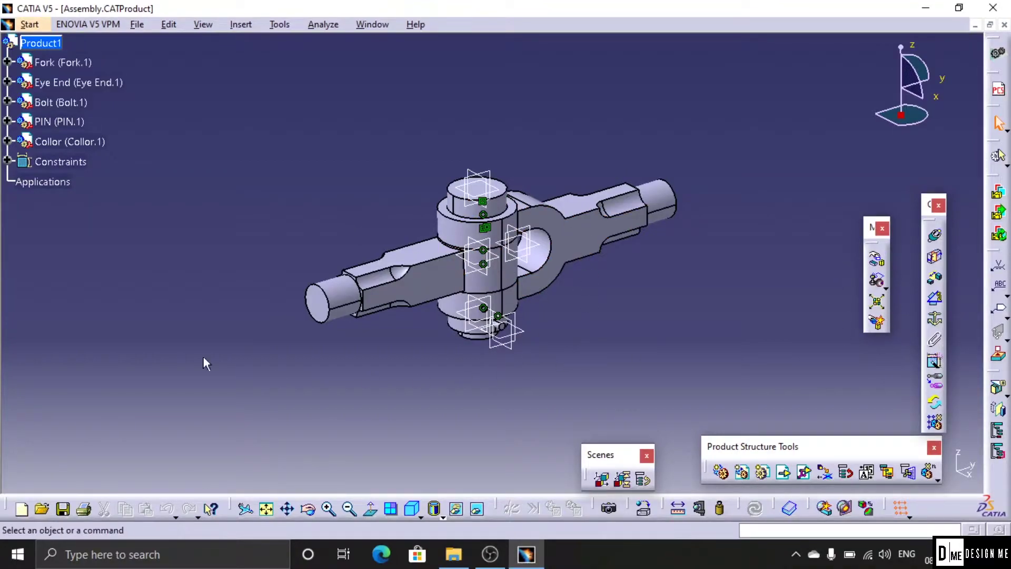
pyautogui.click(884, 306)
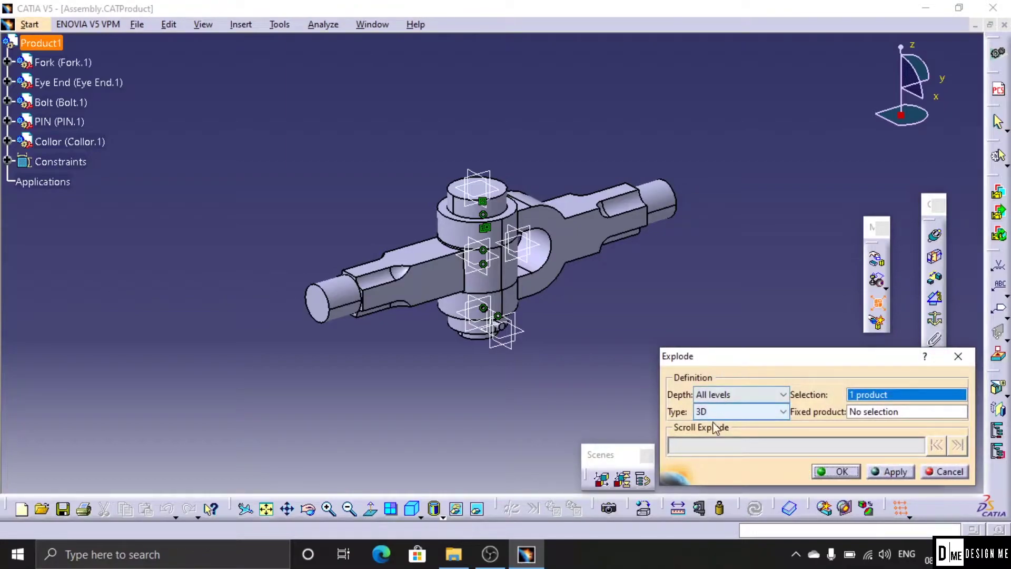
pyautogui.click(885, 471)
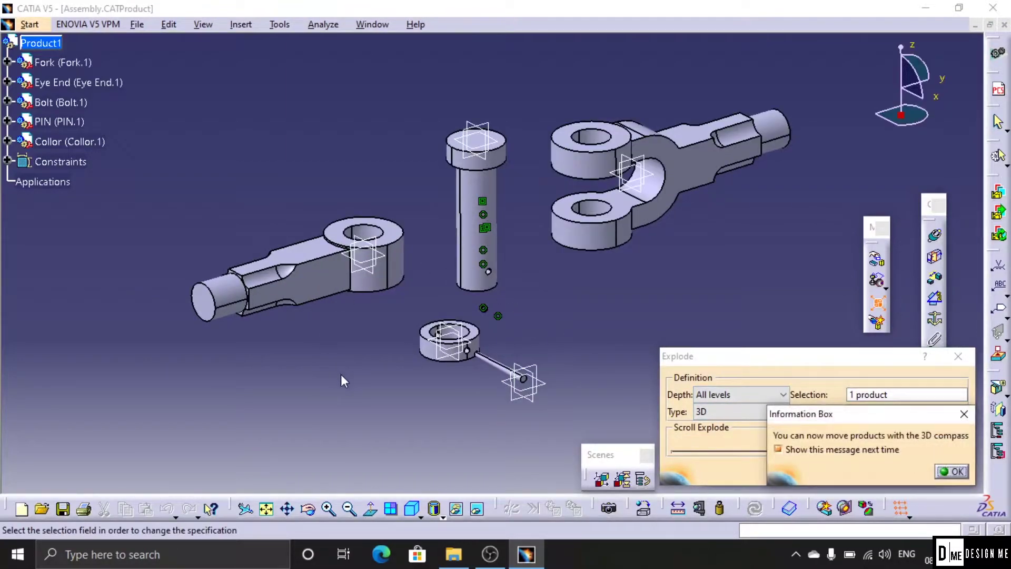
pyautogui.click(951, 472)
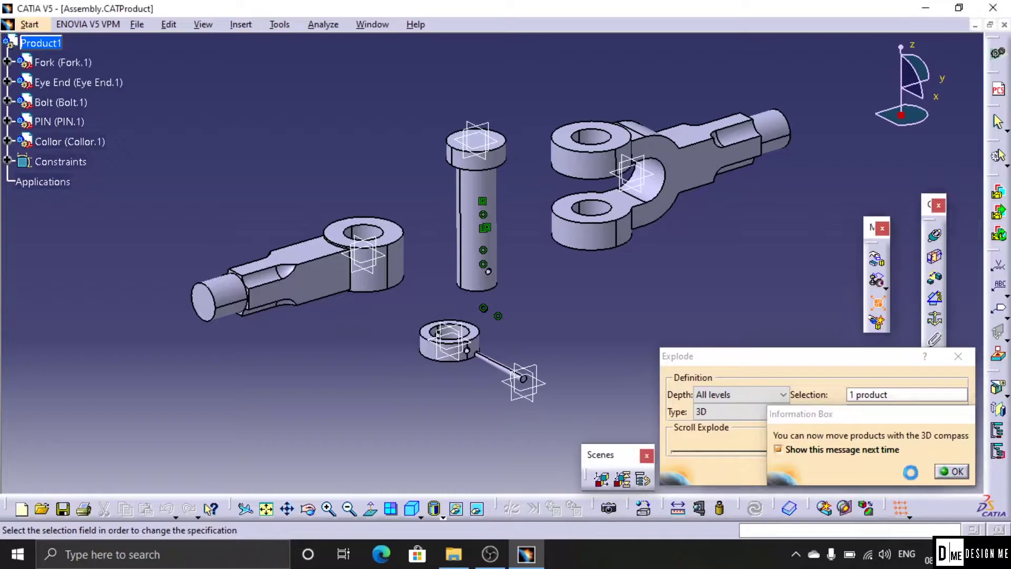
pyautogui.moveTo(408, 323); pyautogui.dragTo(393, 350, button='middle')
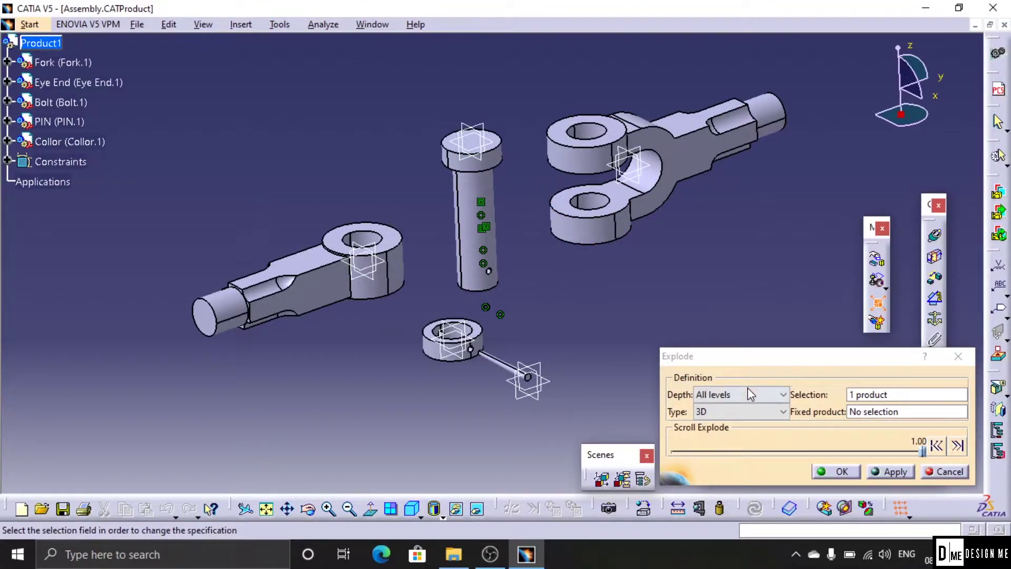
pyautogui.moveTo(923, 452); pyautogui.dragTo(647, 442)
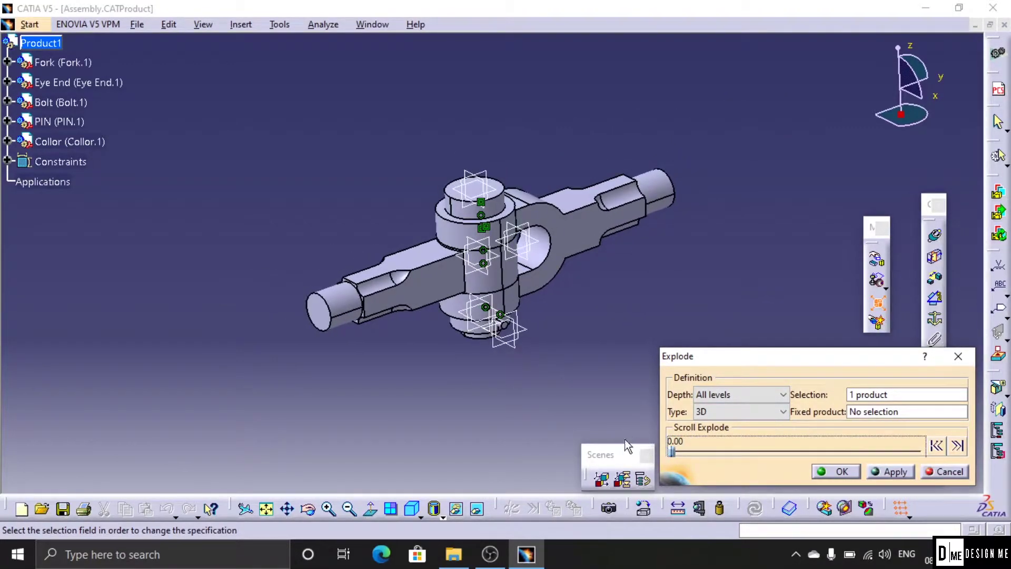
pyautogui.click(950, 471)
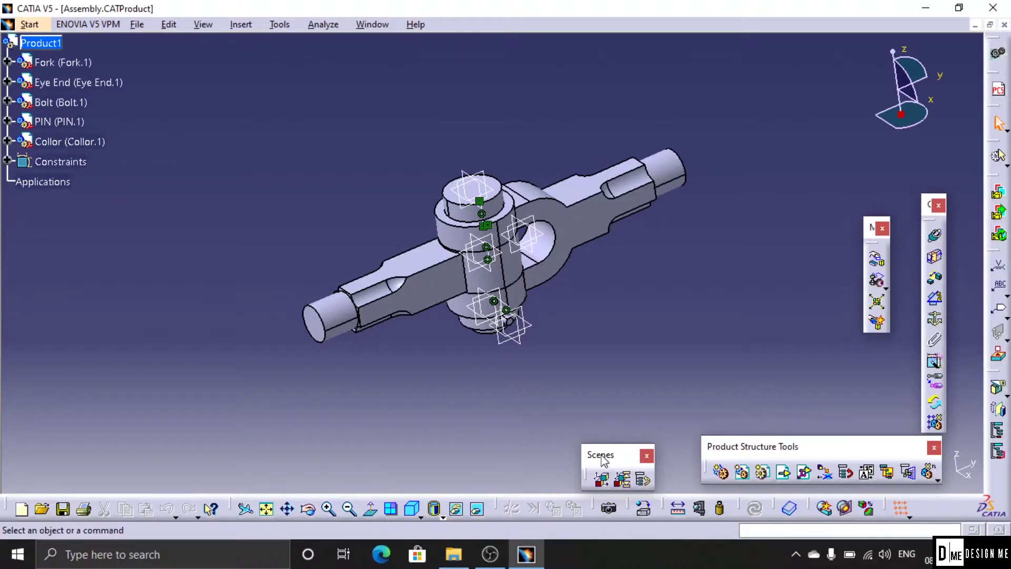
# Step: Create an enhanced scene of the assembly with automatic naming and partial overload mode
pyautogui.moveTo(777, 334); pyautogui.dragTo(777, 336)
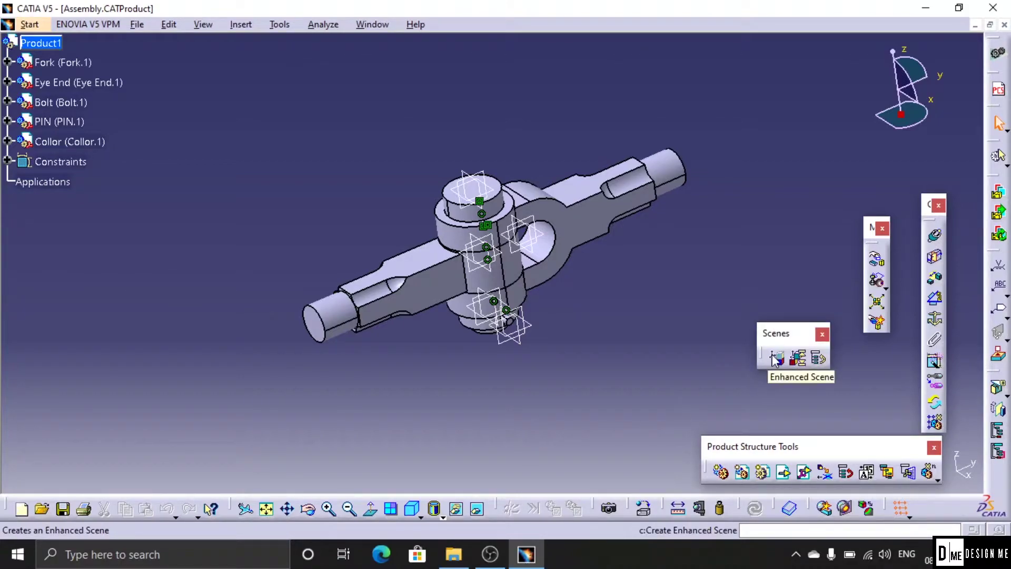
pyautogui.click(776, 358)
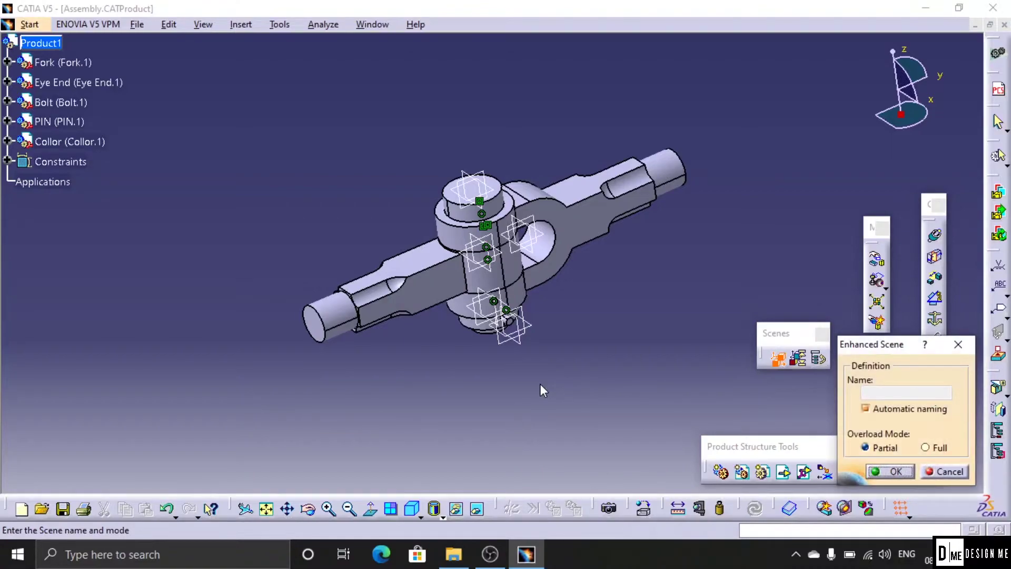
pyautogui.click(885, 469)
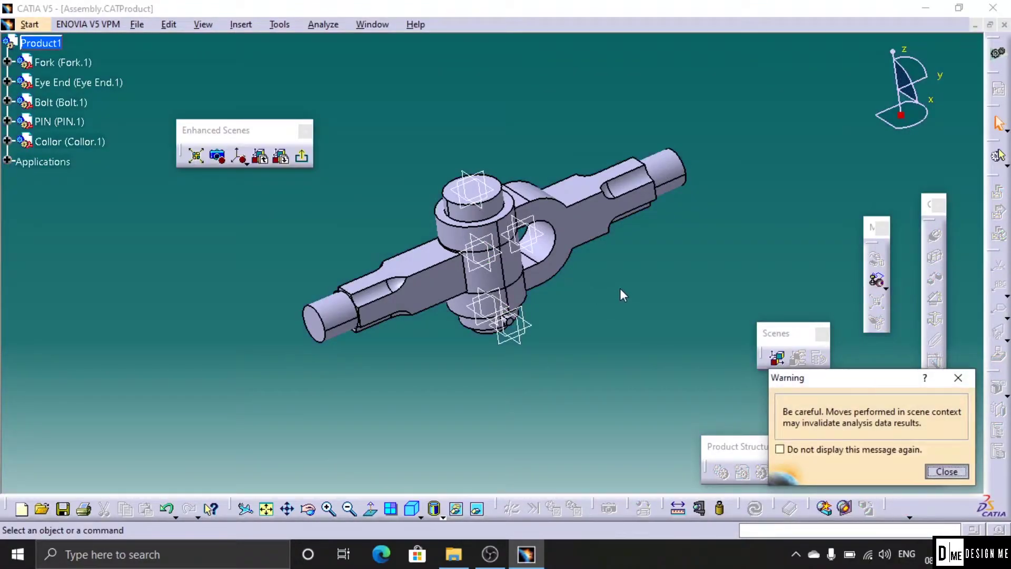
pyautogui.press('Return')
# Step: Pull the Fork and the Eye End apart in opposite directions along their shanks, clear of the bolt
pyautogui.moveTo(634, 274); pyautogui.dragTo(606, 293, button='middle')
pyautogui.moveTo(656, 262); pyautogui.dragTo(633, 277, button='middle')
pyautogui.moveTo(902, 129); pyautogui.dragTo(320, 317)
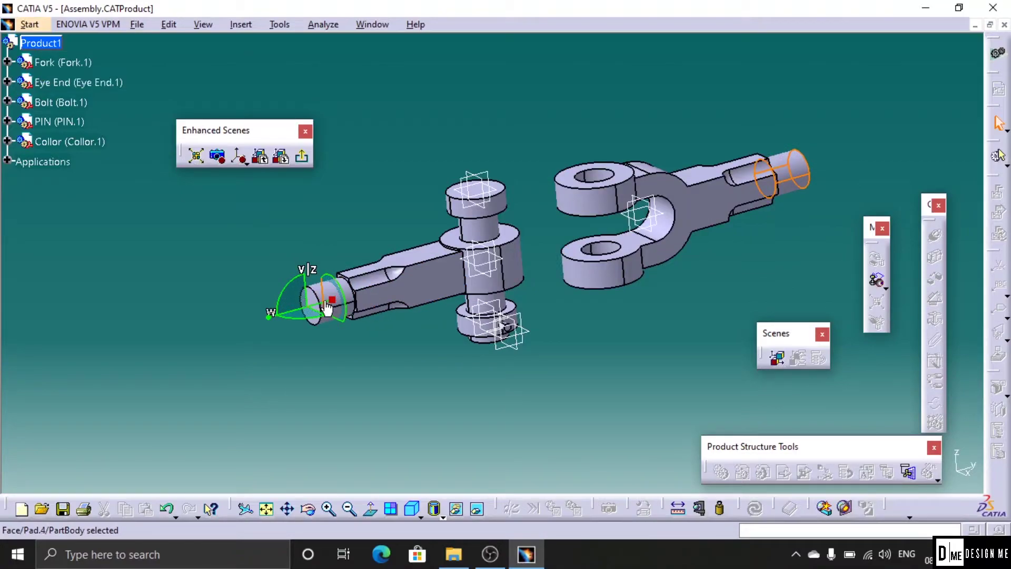
pyautogui.moveTo(331, 300)
pyautogui.mouseDown()
pyautogui.moveTo(493, 336)
pyautogui.moveTo(505, 248)
pyautogui.moveTo(337, 285)
pyautogui.moveTo(316, 302)
pyautogui.mouseUp()
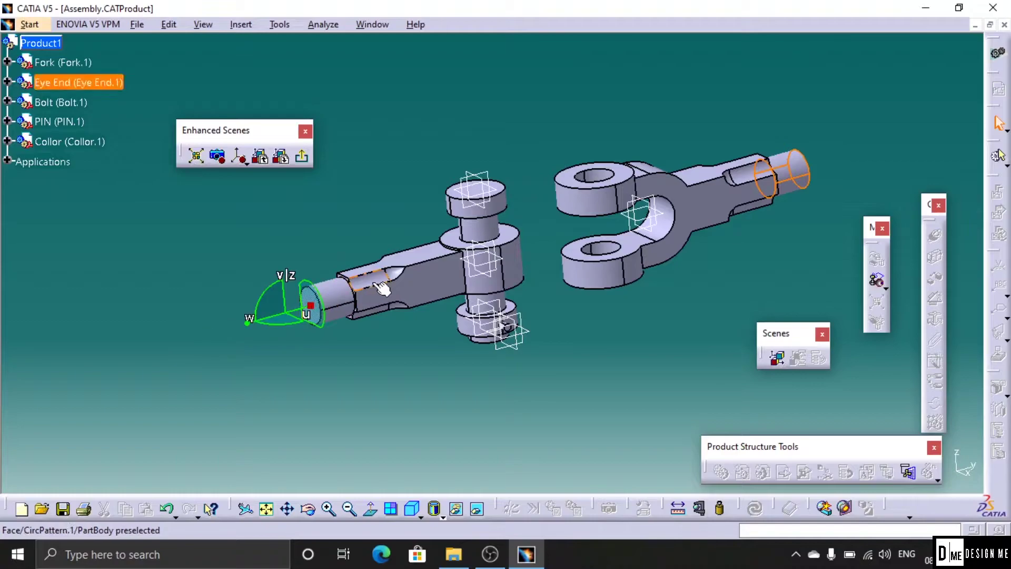
pyautogui.click(68, 74)
pyautogui.moveTo(294, 309); pyautogui.dragTo(225, 330)
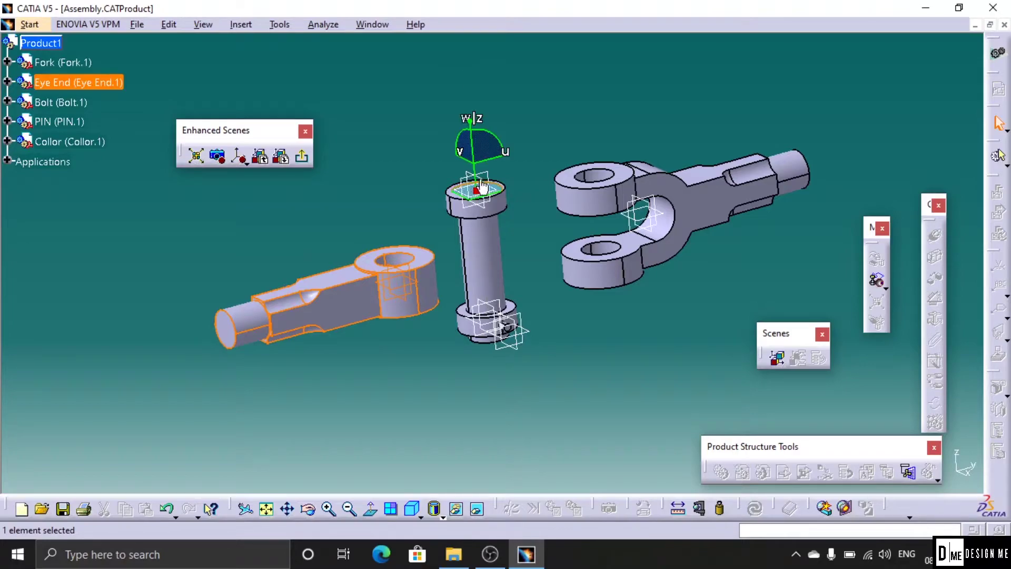
# Step: Lift the Bolt straight up out of the Collor and move the PIN outward, clear of the Collor
pyautogui.click(79, 104)
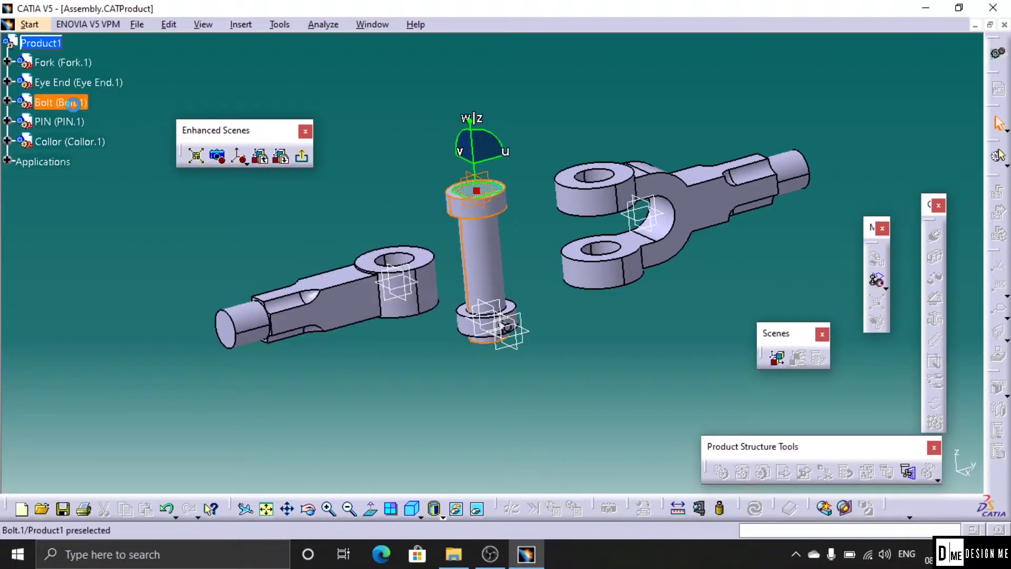
pyautogui.moveTo(473, 151); pyautogui.dragTo(480, 85)
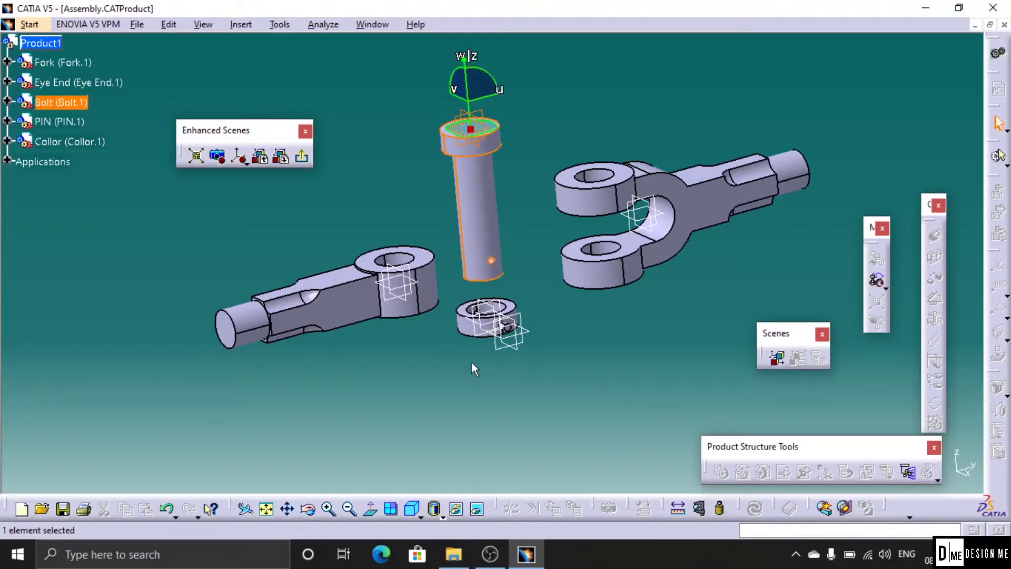
pyautogui.moveTo(433, 363); pyautogui.dragTo(482, 358, button='middle')
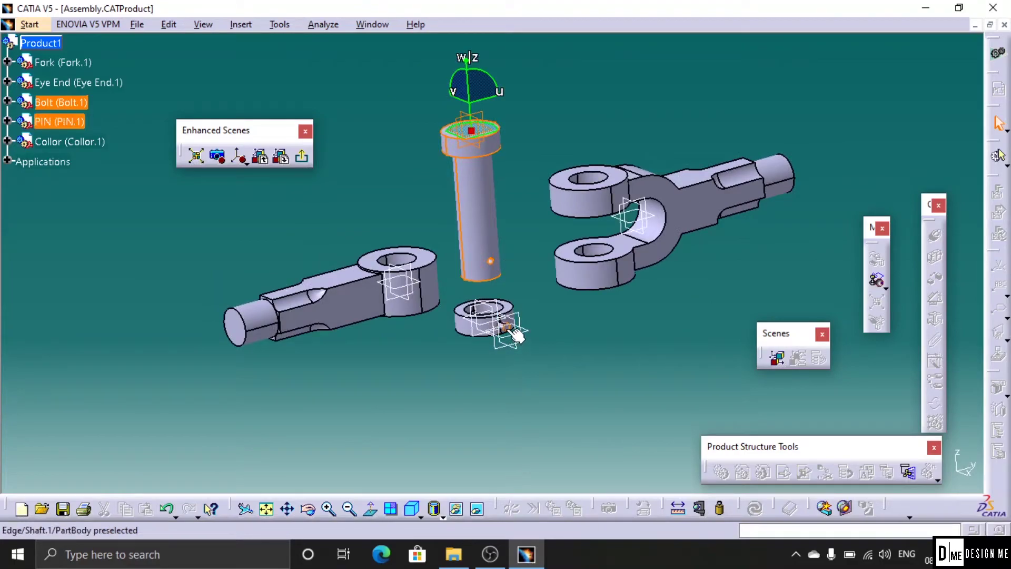
pyautogui.click(59, 121)
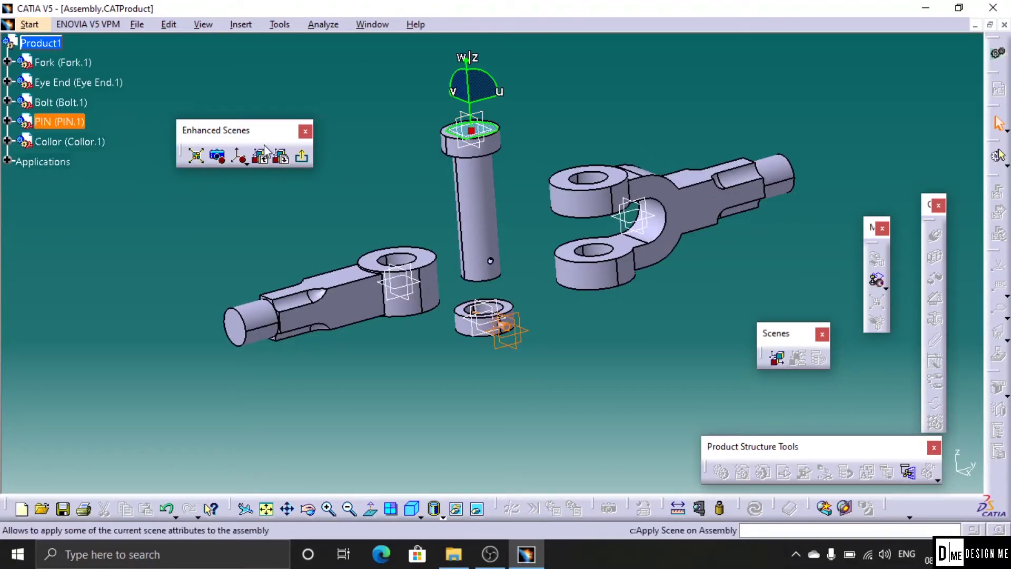
pyautogui.moveTo(468, 130); pyautogui.dragTo(537, 273)
pyautogui.moveTo(515, 333); pyautogui.dragTo(554, 340)
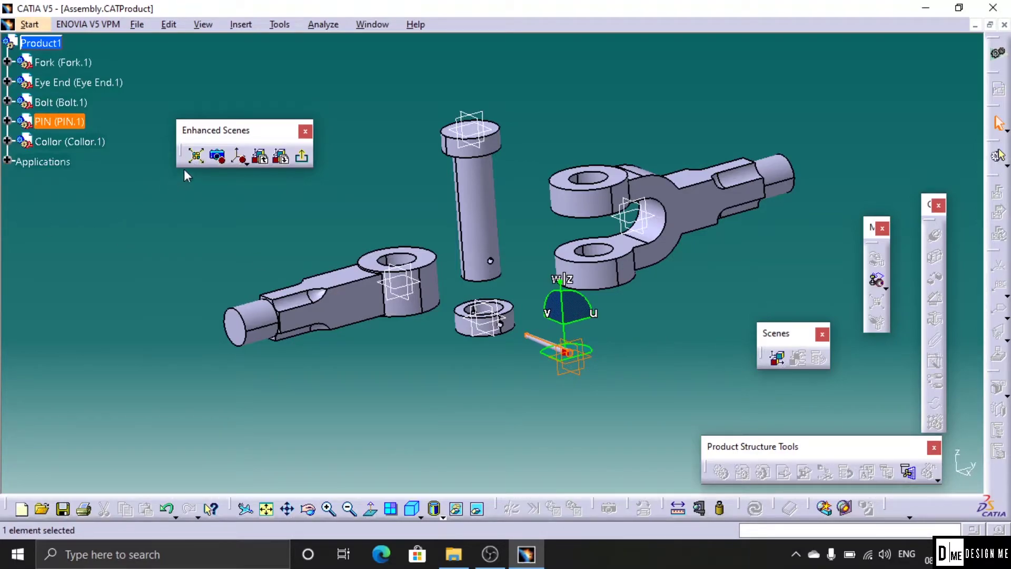
# Step: Save the exploded scene's viewpoint and expand Applications and Scenes in the specification tree down to Scene.1
pyautogui.click(218, 160)
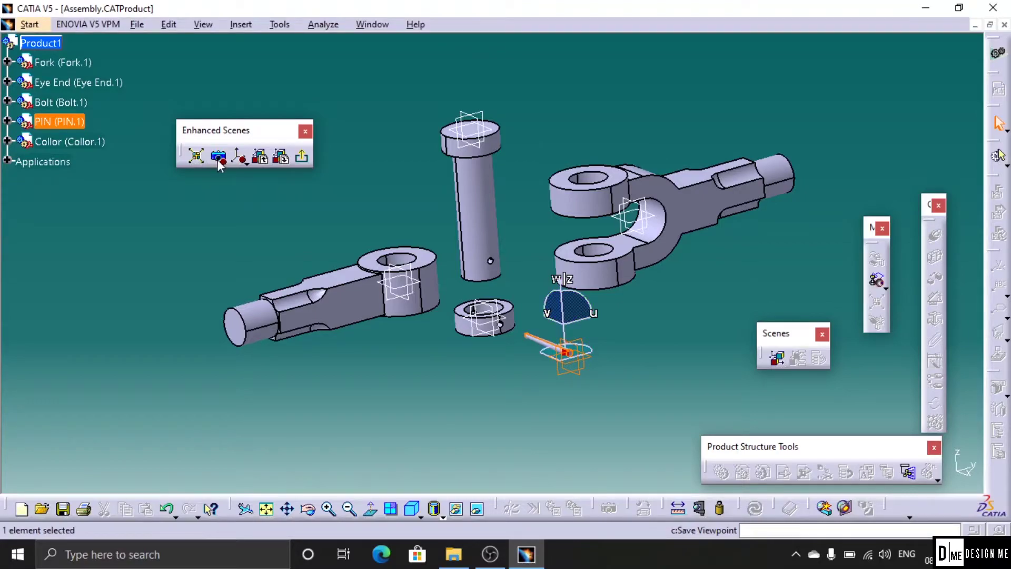
pyautogui.click(7, 157)
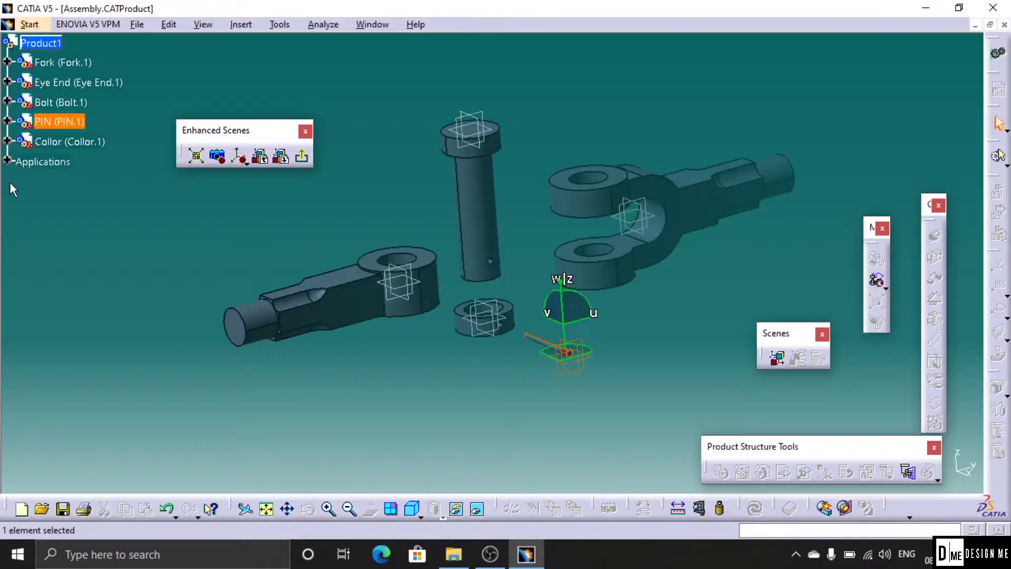
pyautogui.click(9, 157)
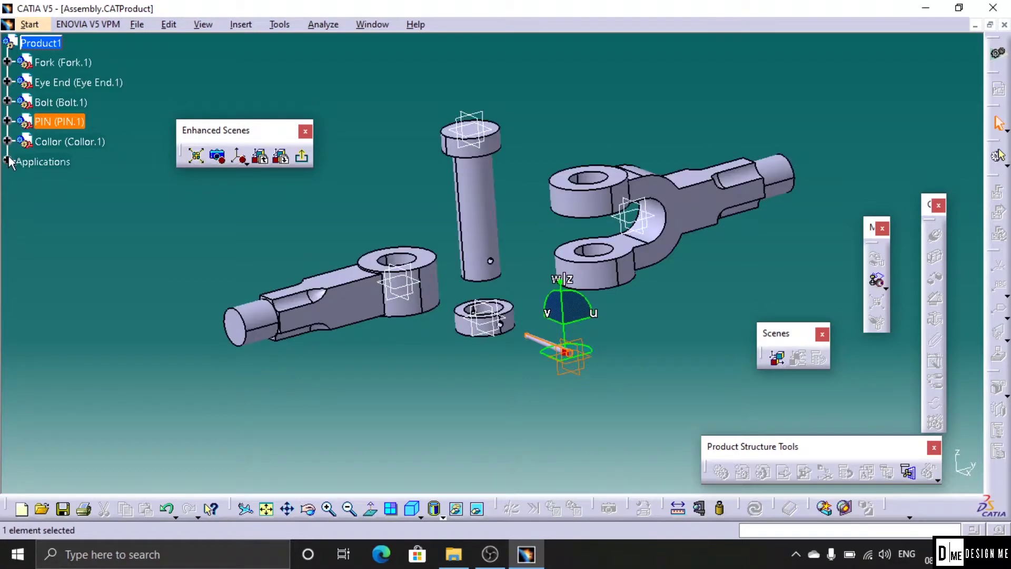
pyautogui.click(8, 161)
pyautogui.click(22, 181)
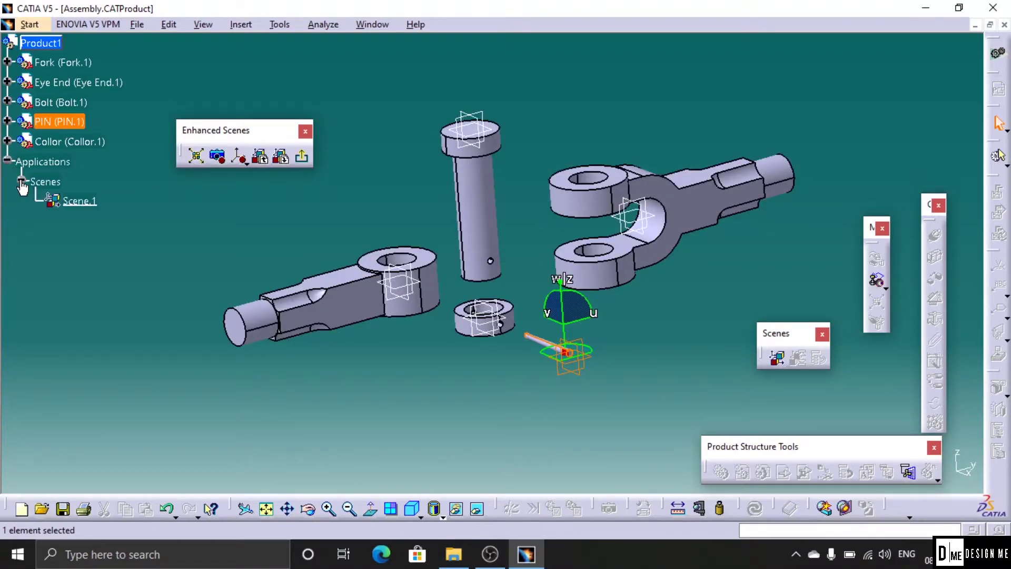
pyautogui.click(79, 201)
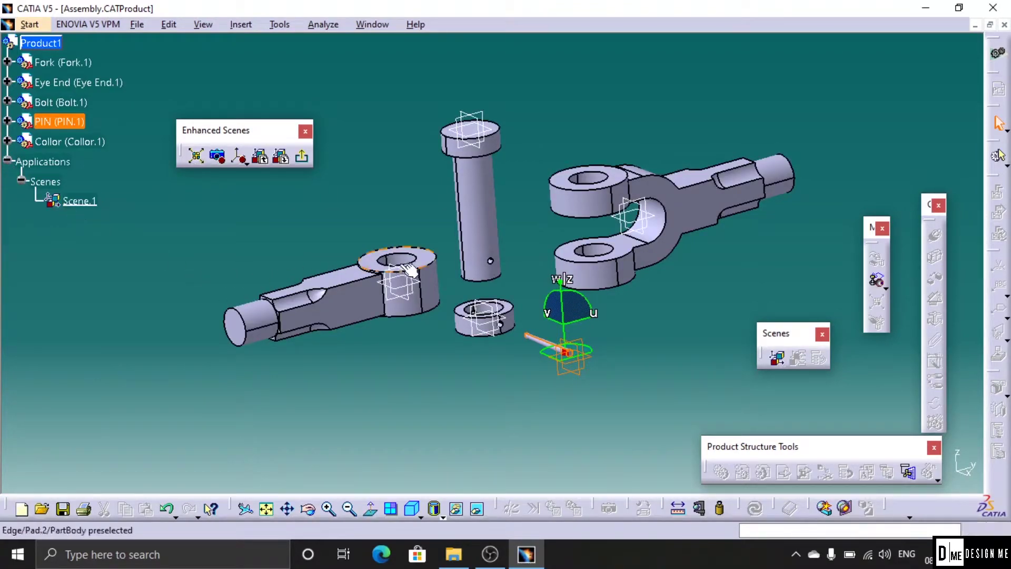
# Step: Exit the exploded scene back to the assembly and move the compass away from the parts
pyautogui.click(302, 156)
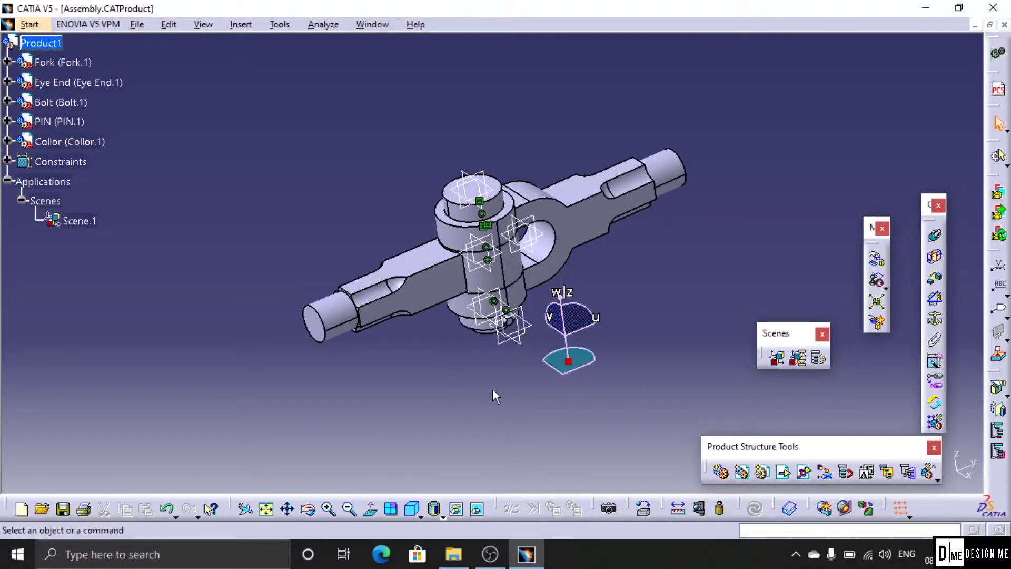
pyautogui.moveTo(493, 391); pyautogui.dragTo(458, 361, button='middle')
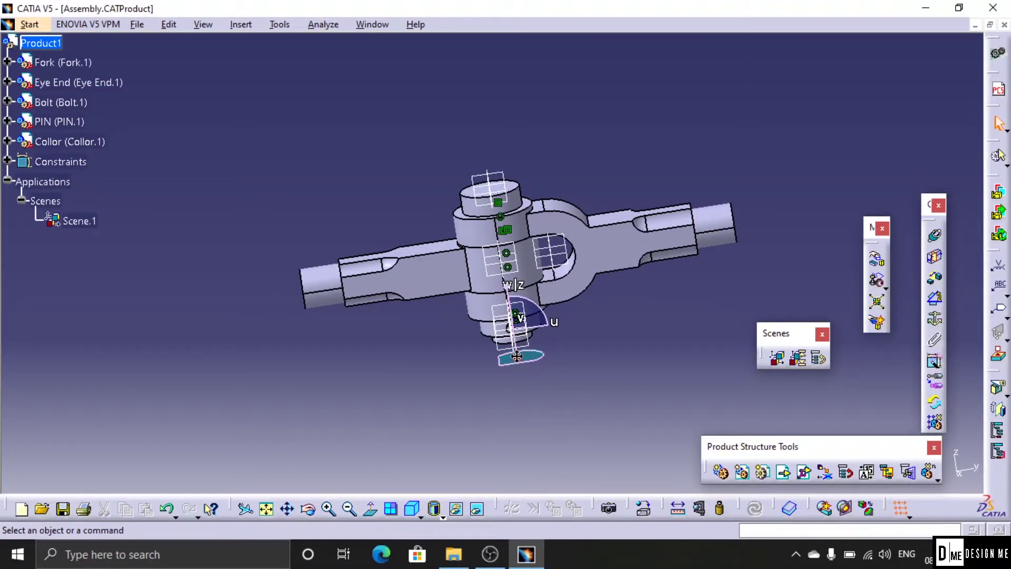
pyautogui.moveTo(516, 365); pyautogui.dragTo(596, 267)
pyautogui.moveTo(375, 330); pyautogui.dragTo(451, 321, button='middle')
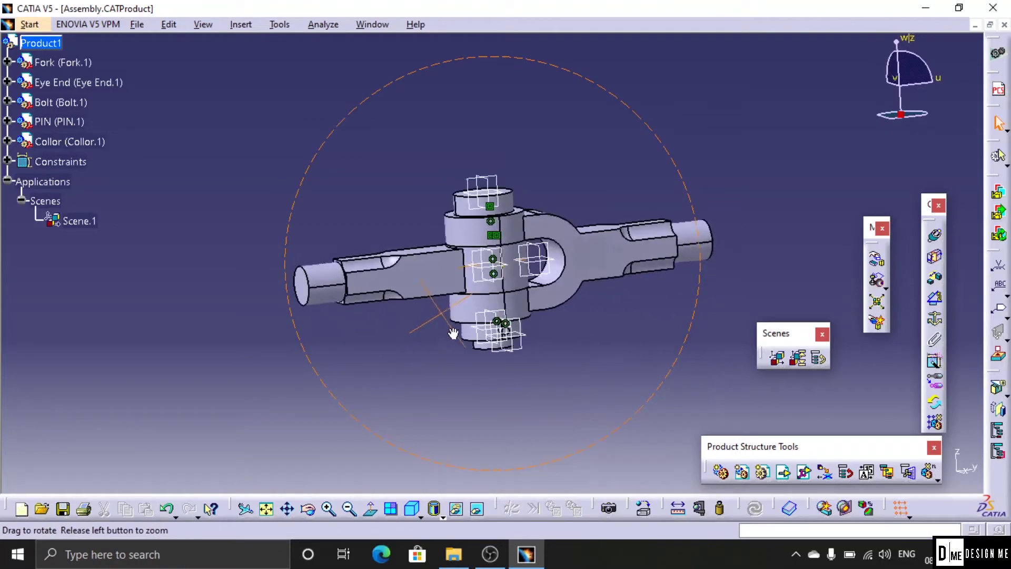
pyautogui.click(30, 25)
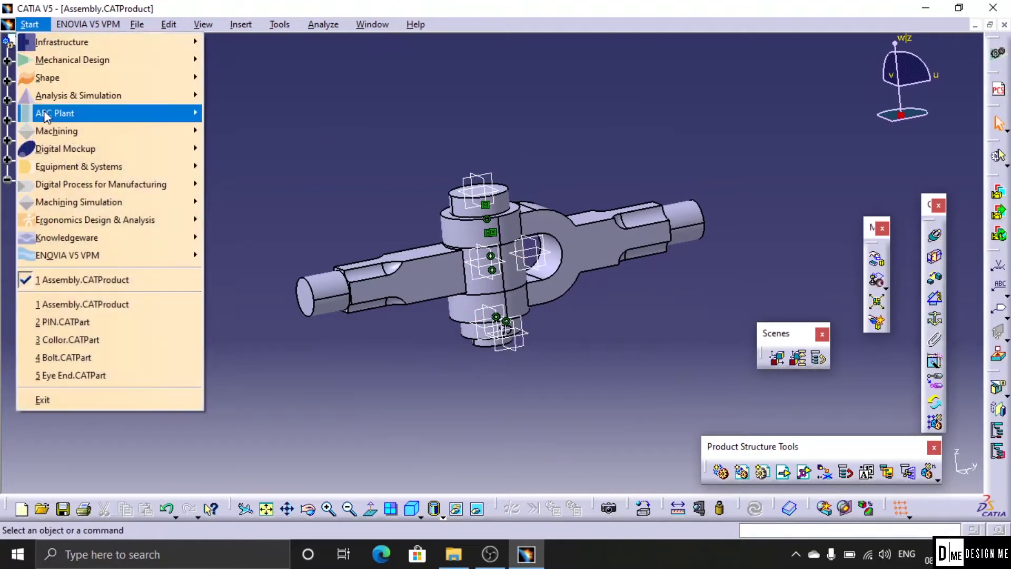
pyautogui.moveTo(110, 81)
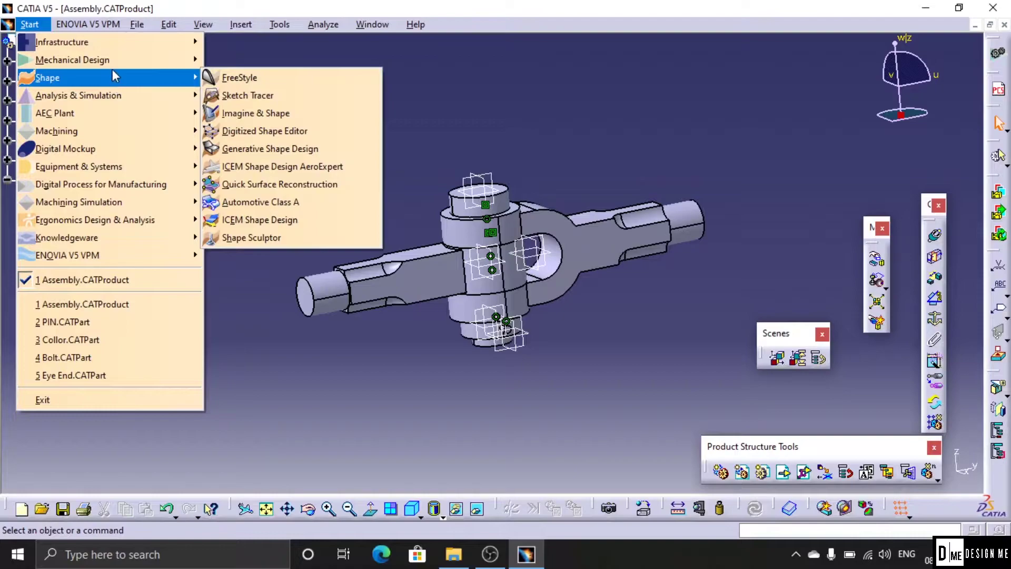
pyautogui.click(302, 46)
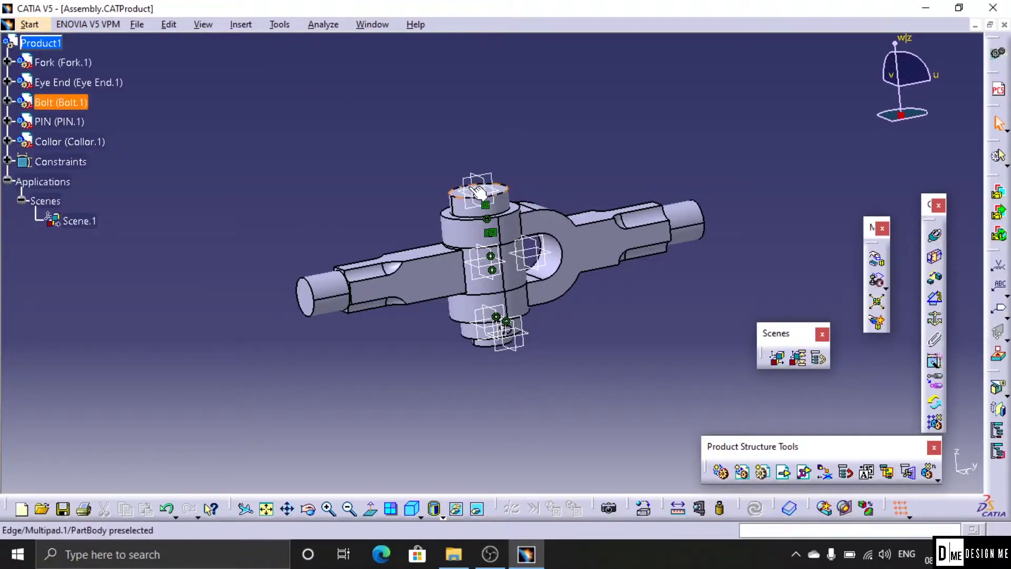
# Step: Open the assembly's Bill of Material and remove all displayed properties from both the bill and the recapitulation of the AP203 format
pyautogui.click(370, 24)
pyautogui.moveTo(330, 25)
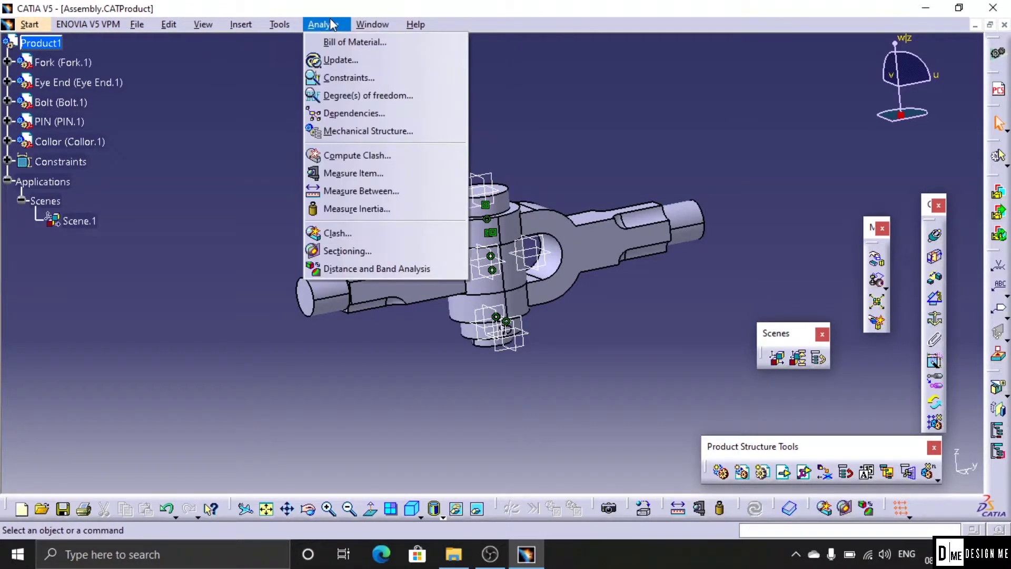
pyautogui.click(396, 46)
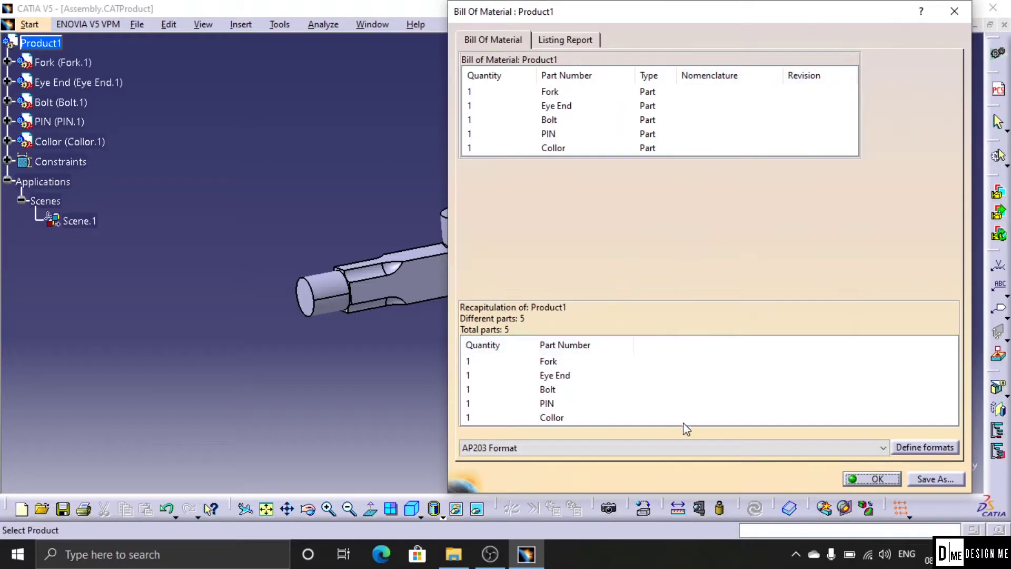
pyautogui.click(925, 447)
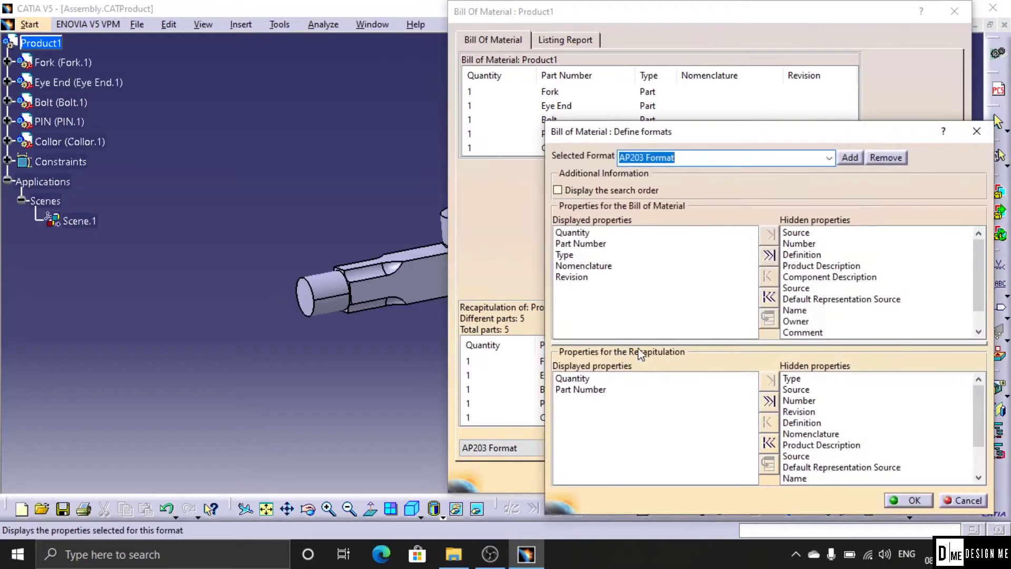
pyautogui.click(770, 255)
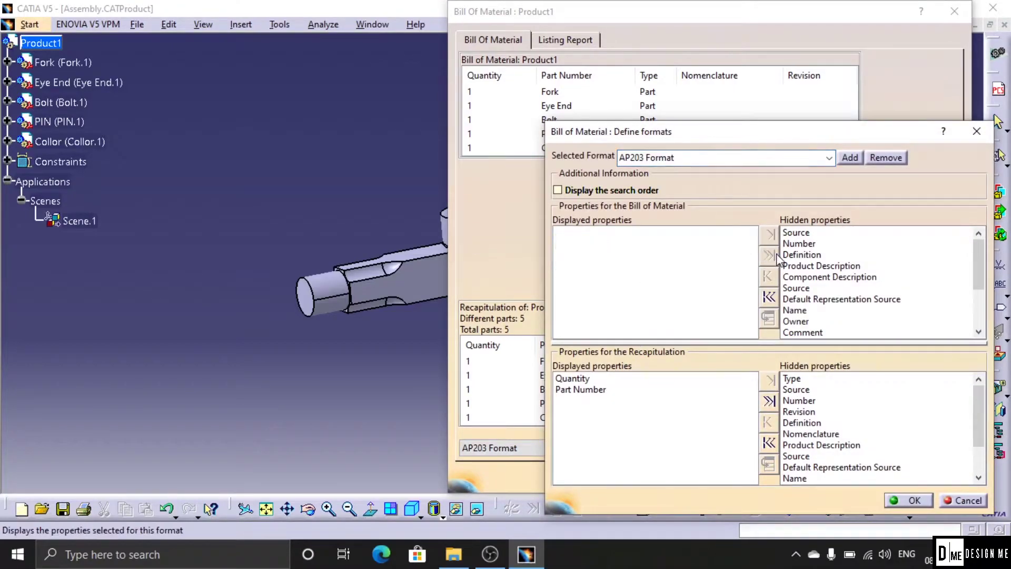
pyautogui.click(769, 401)
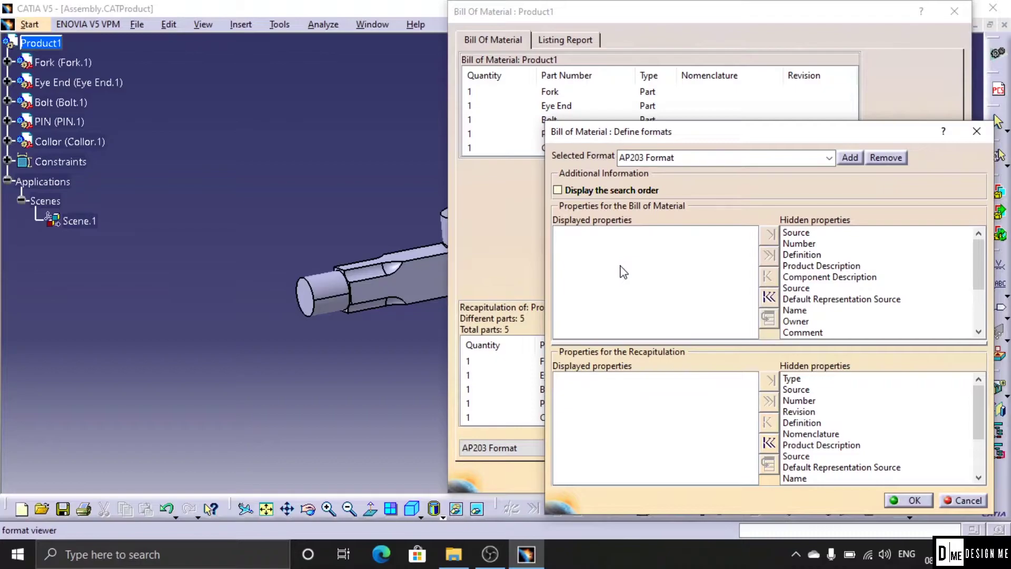
# Step: Show Definition, Part Number and Quantity in the Bill of Material format, then accept the format and close the bill
pyautogui.click(802, 245)
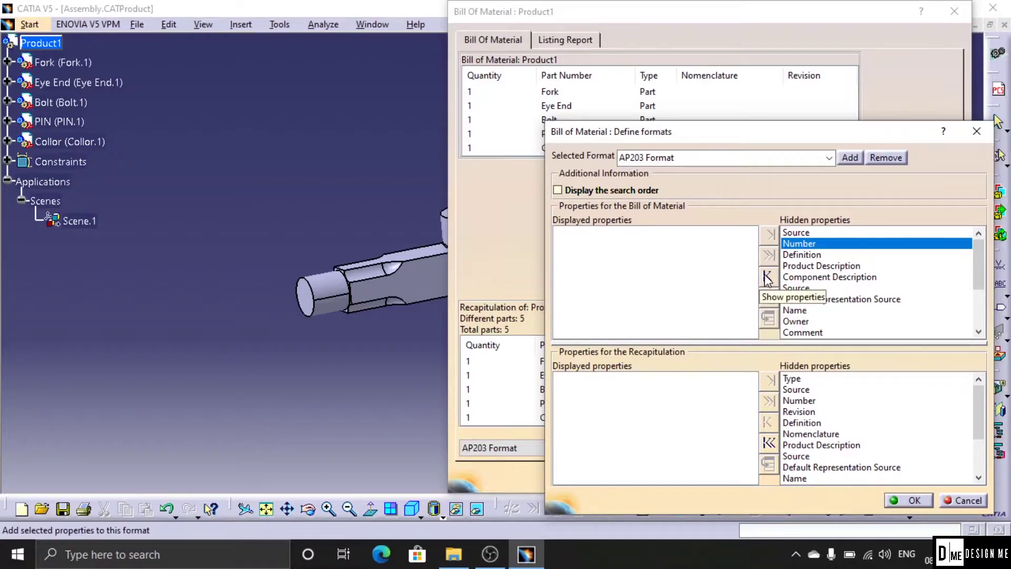
pyautogui.click(814, 255)
pyautogui.click(769, 298)
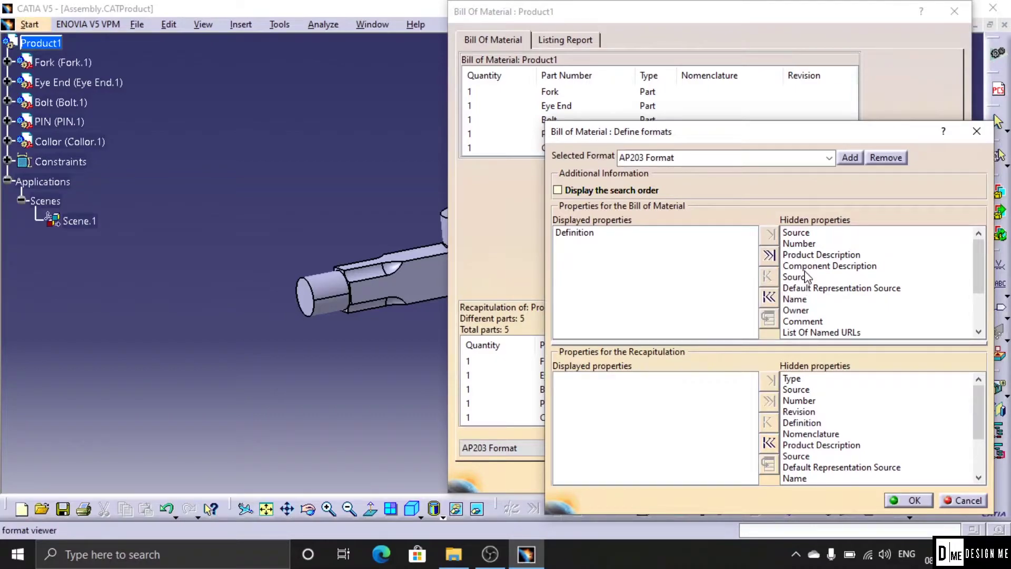
pyautogui.scroll(-2, 811, 322)
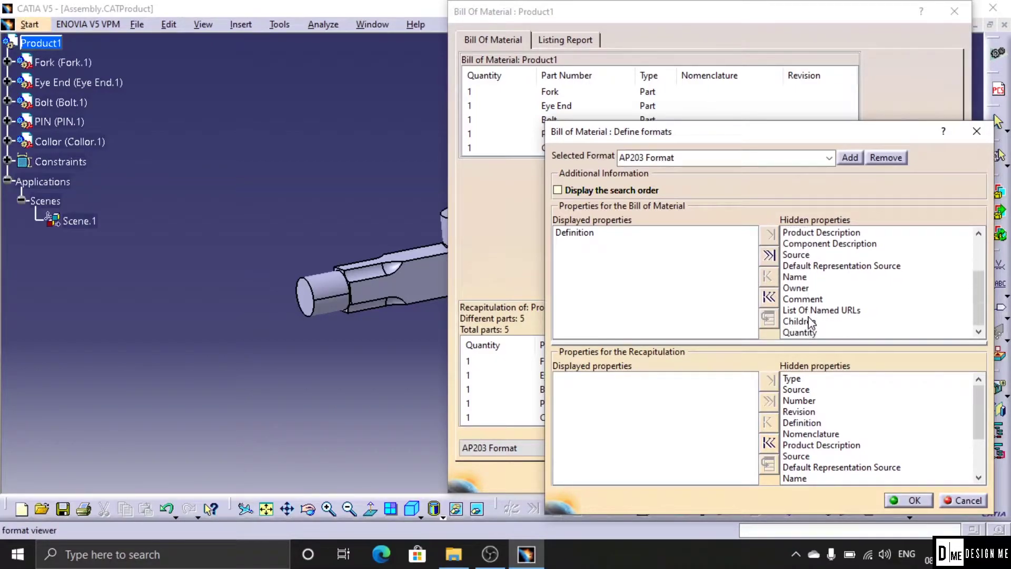
pyautogui.click(808, 299)
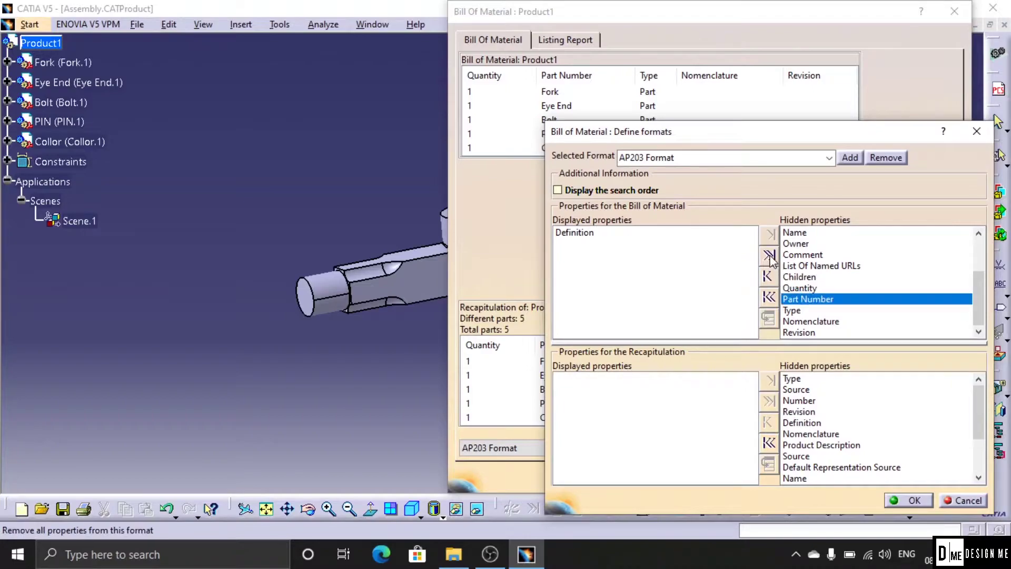
pyautogui.click(770, 234)
pyautogui.scroll(-2, 832, 316)
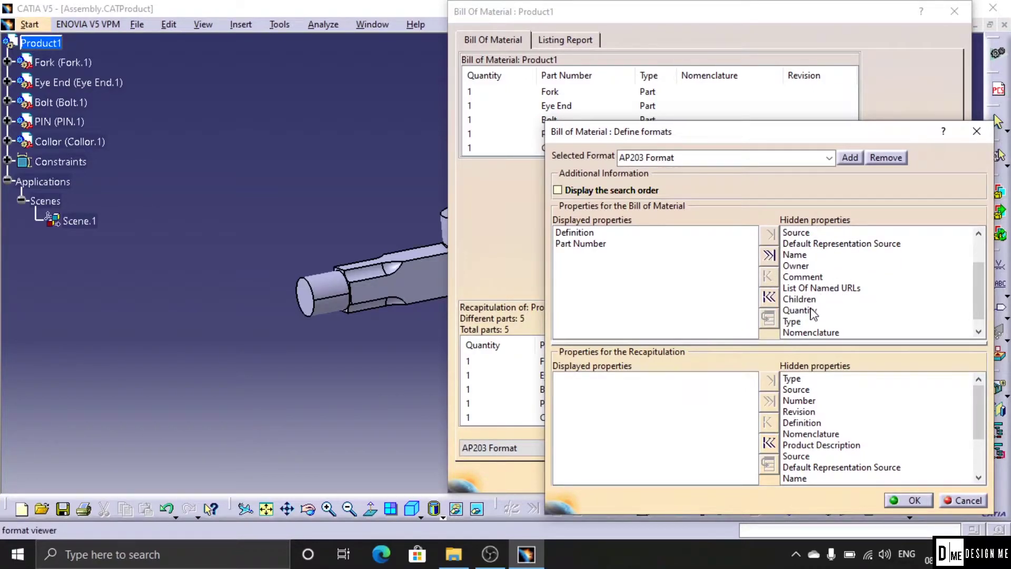
pyautogui.click(792, 310)
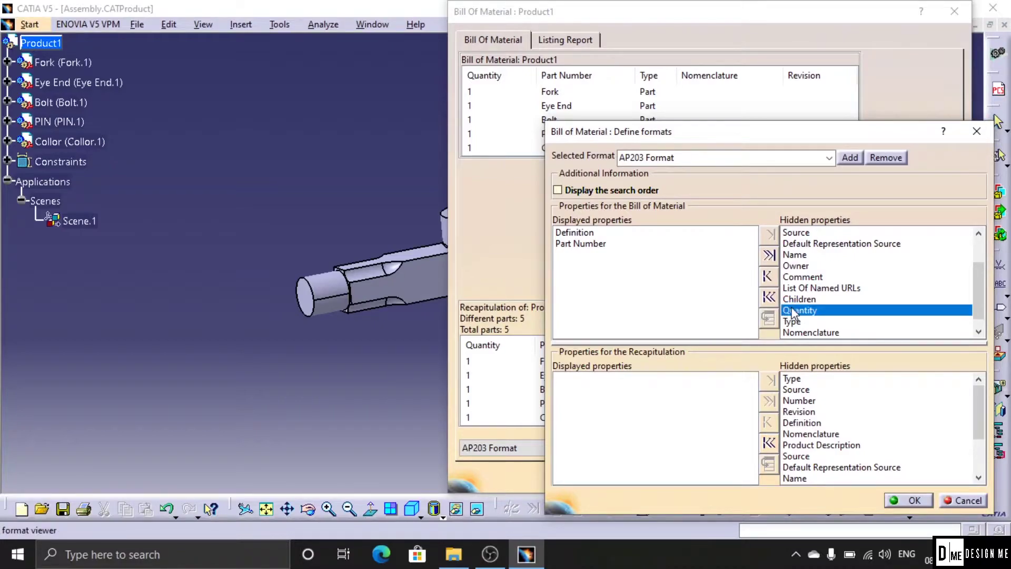
pyautogui.click(770, 235)
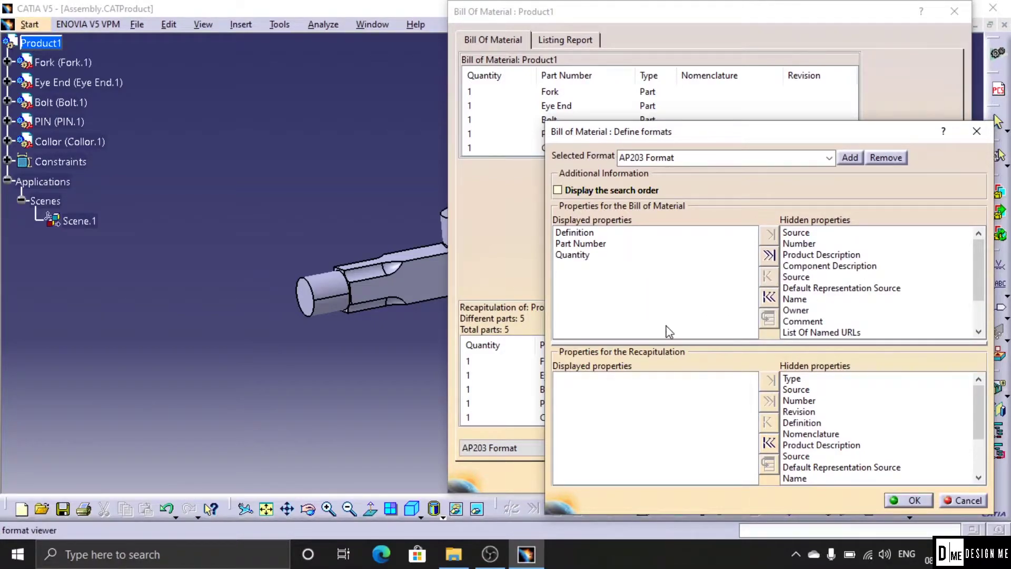
pyautogui.click(916, 501)
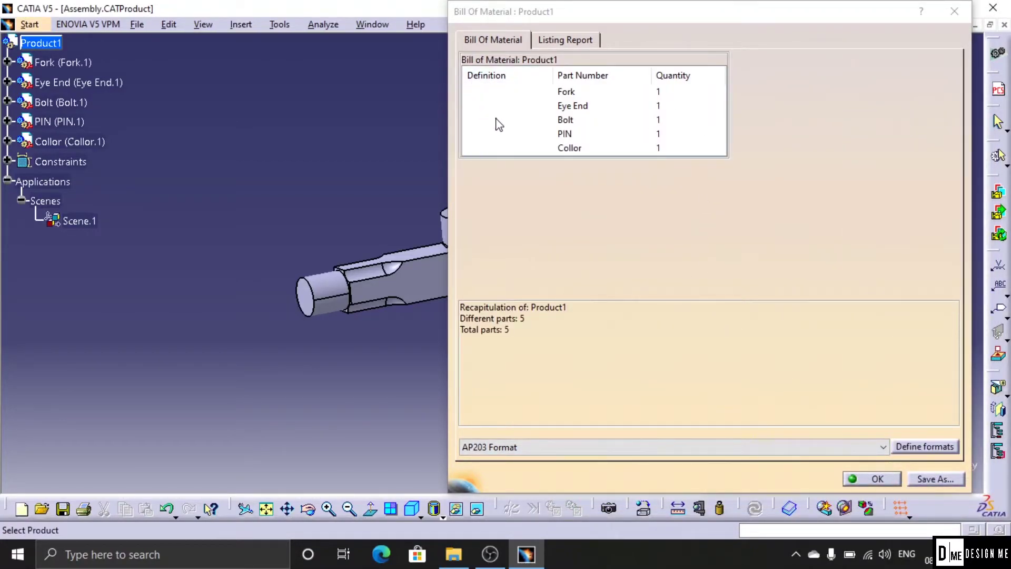
pyautogui.click(892, 484)
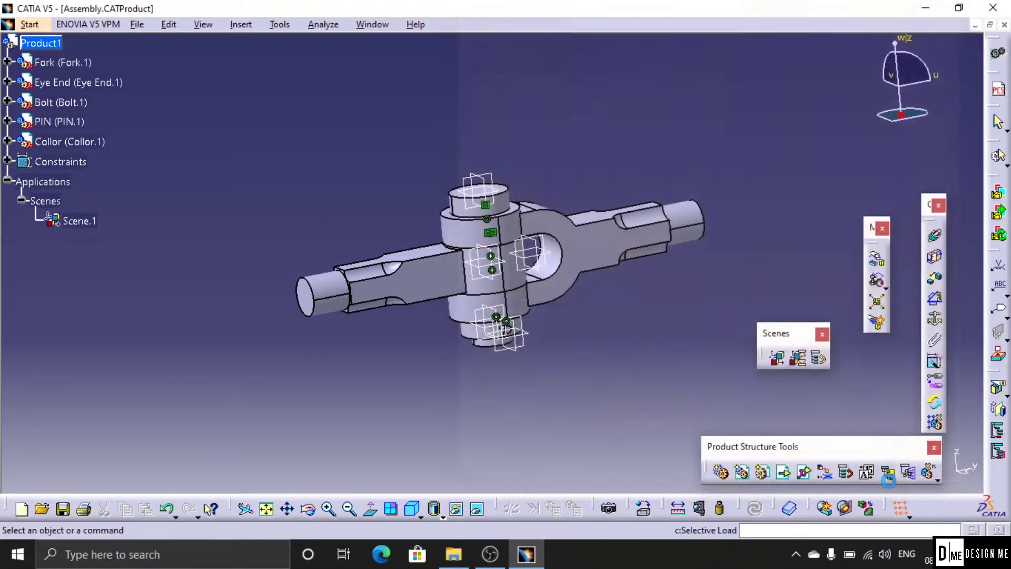
# Step: Set the Fork's Definition property to A
pyautogui.rightClick(63, 63)
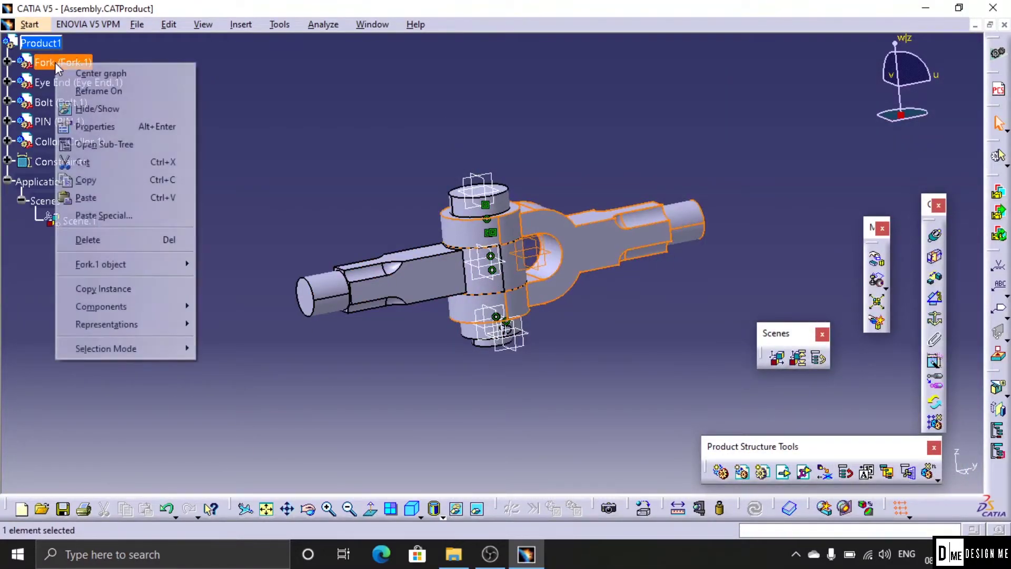
pyautogui.click(146, 131)
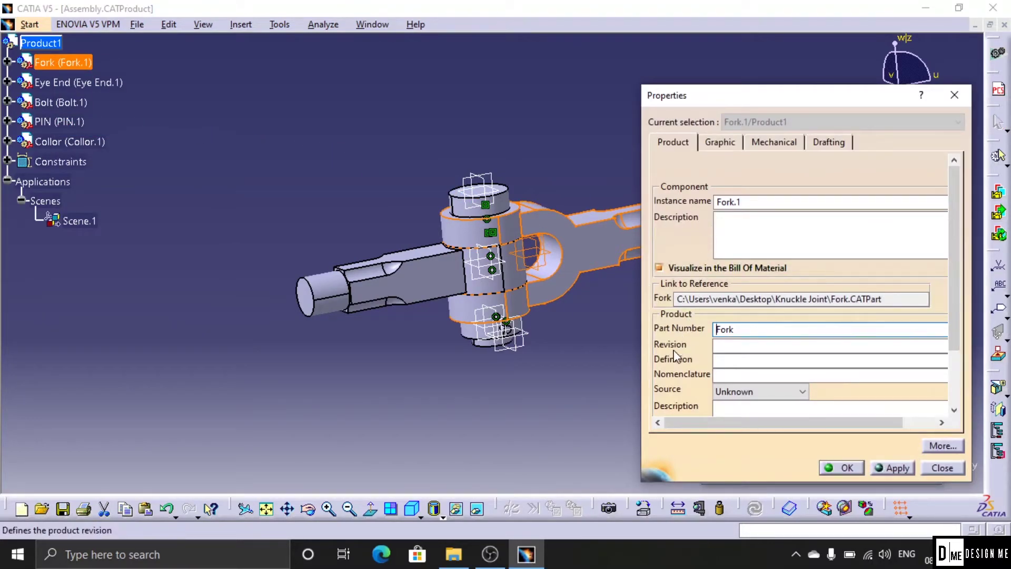
pyautogui.click(717, 360)
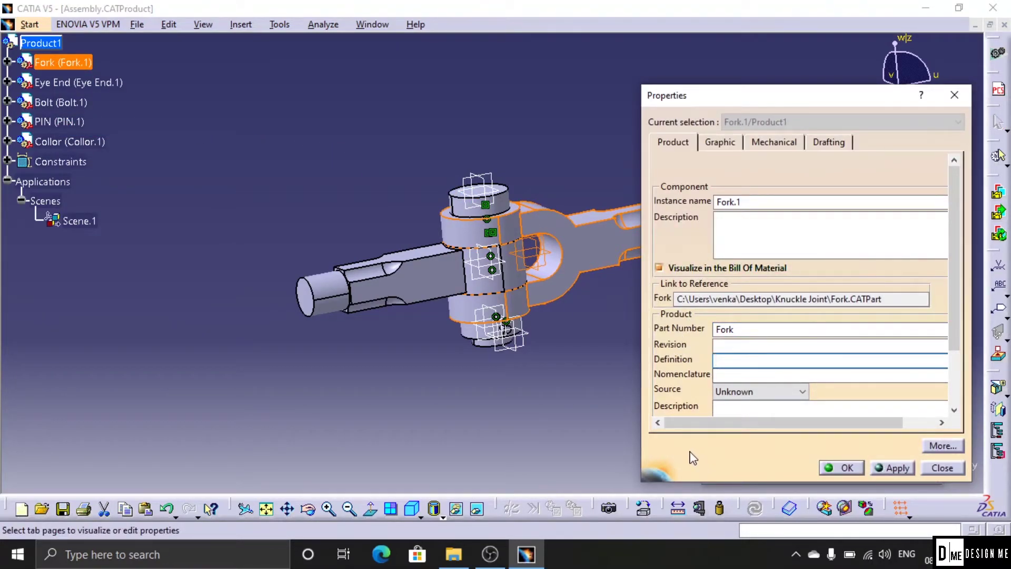
pyautogui.click(879, 469)
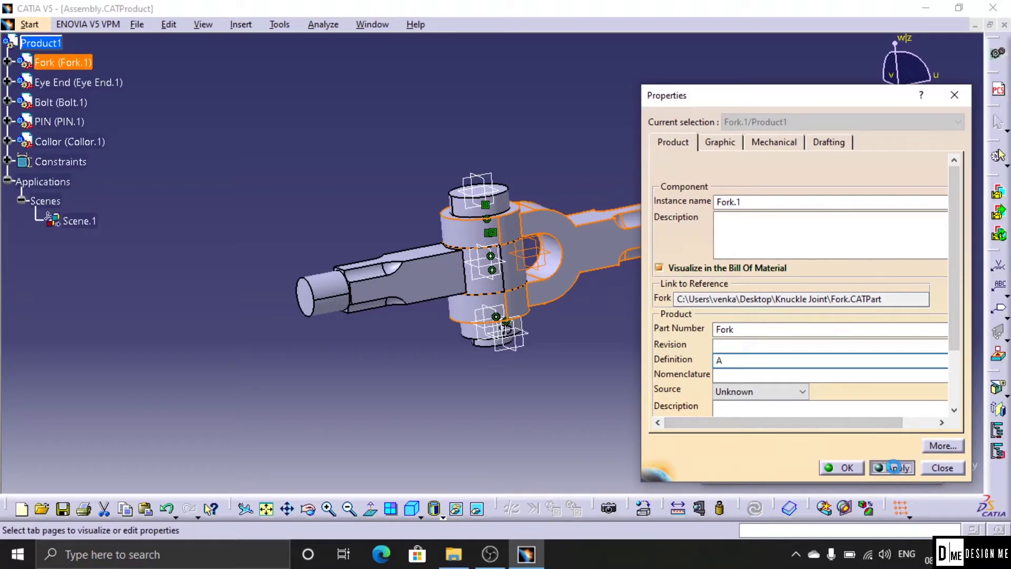
pyautogui.click(847, 470)
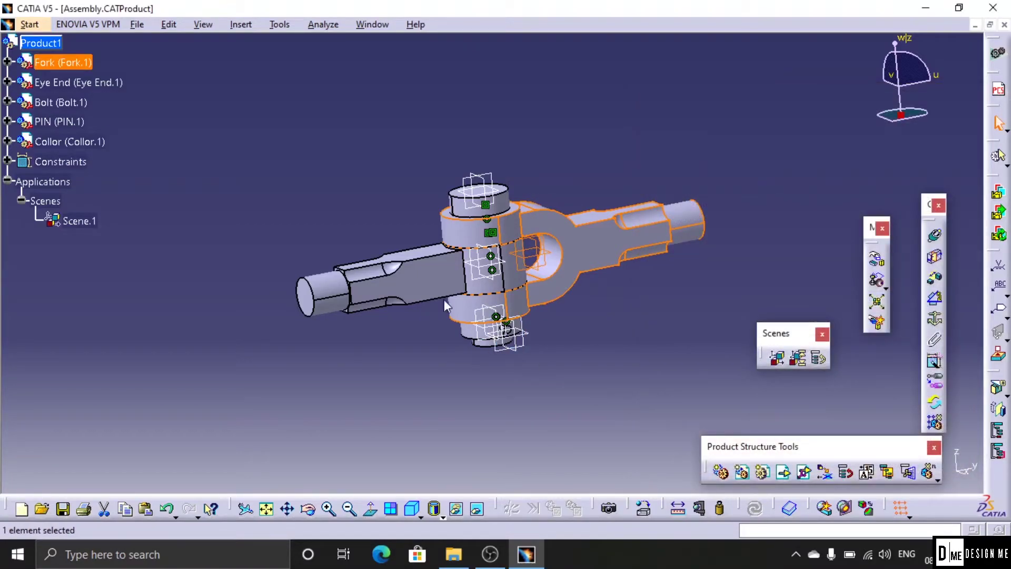
# Step: Set the Eye End's Definition property to B
pyautogui.rightClick(89, 80)
pyautogui.click(137, 141)
pyautogui.click(744, 362)
pyautogui.write('B')
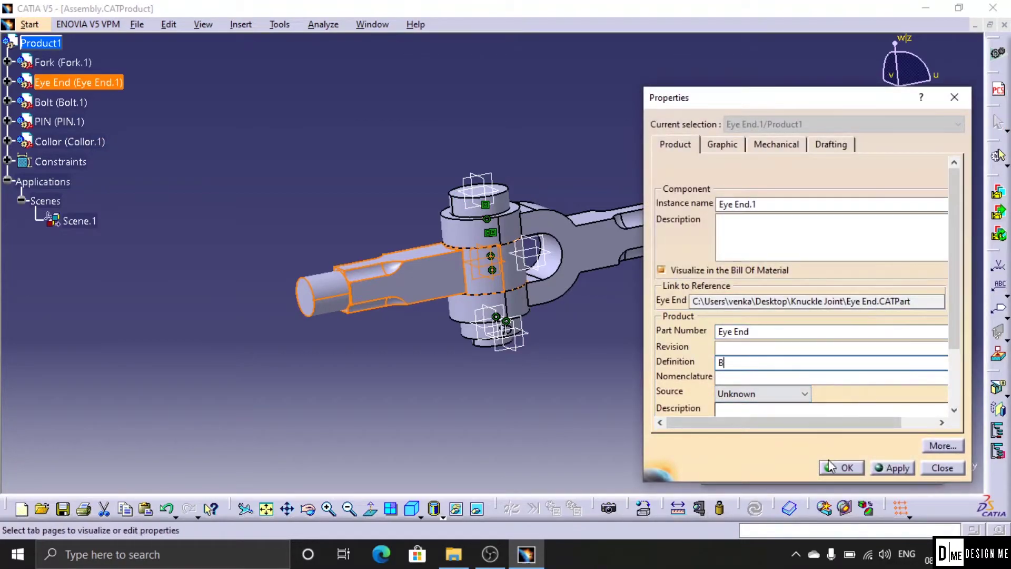
pyautogui.click(889, 468)
pyautogui.click(842, 468)
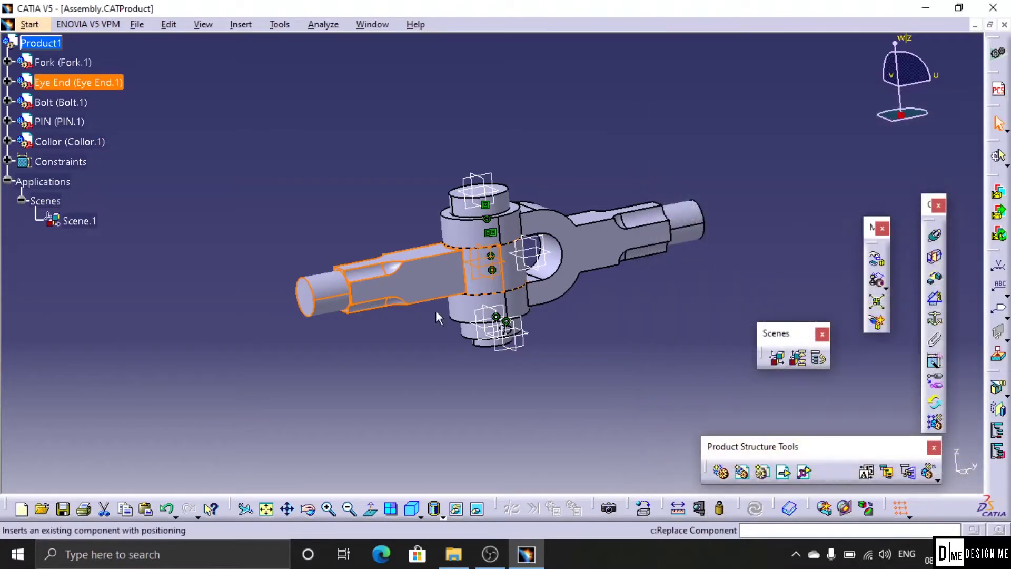
# Step: Set the Bolt's Definition property to C
pyautogui.rightClick(58, 102)
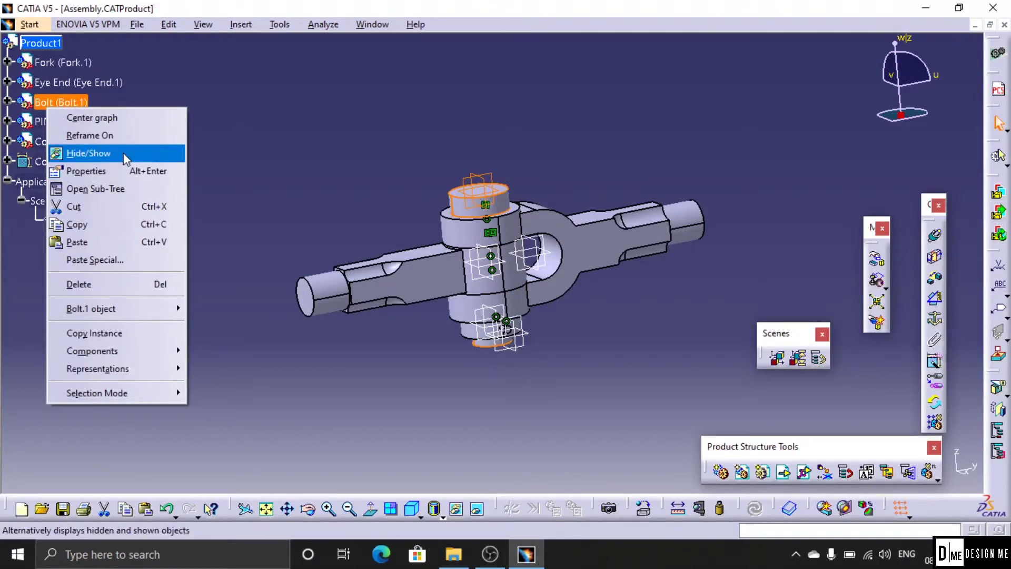
pyautogui.click(105, 170)
pyautogui.click(756, 362)
pyautogui.write('C')
pyautogui.click(893, 468)
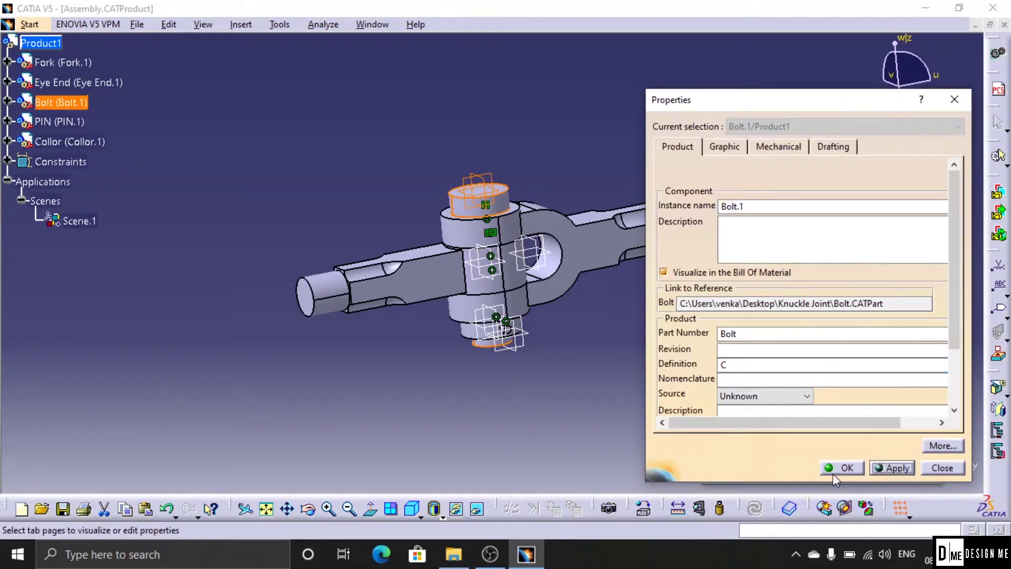
pyautogui.click(842, 468)
# Step: Set the PIN's Definition property to D
pyautogui.rightClick(70, 127)
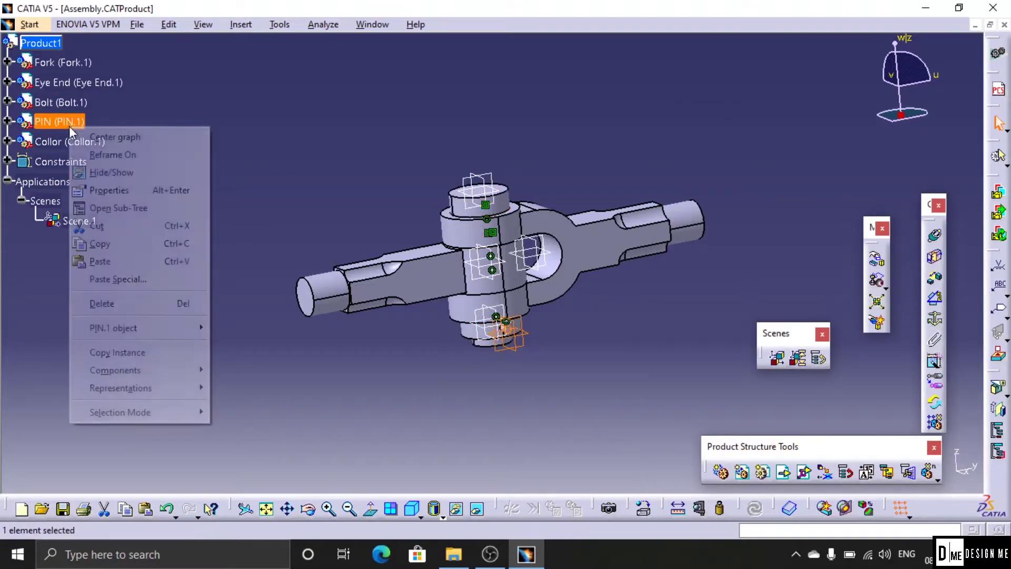
pyautogui.click(108, 190)
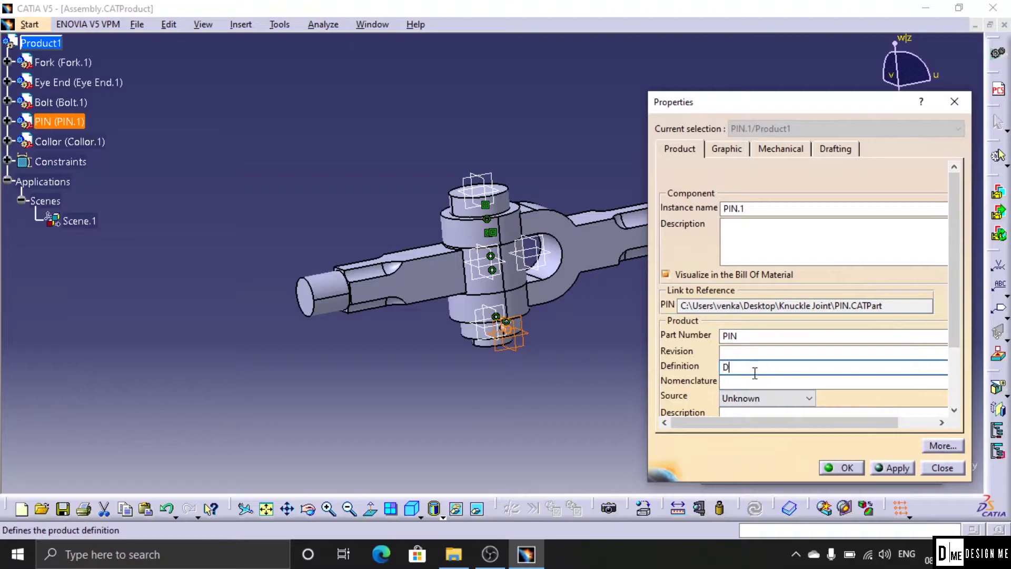
pyautogui.click(841, 468)
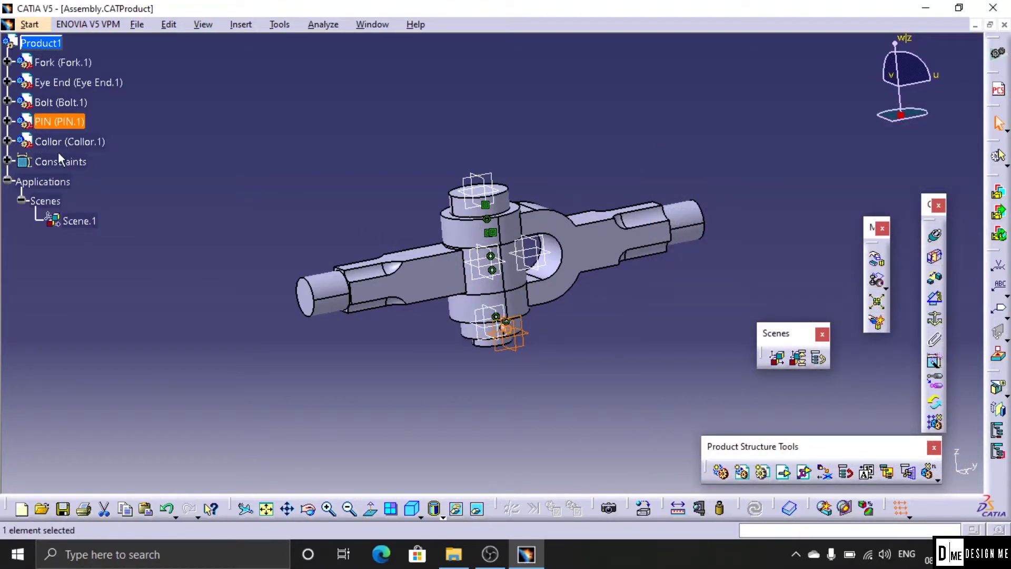
# Step: Set the Collor's Definition property to E and apply it
pyautogui.rightClick(69, 141)
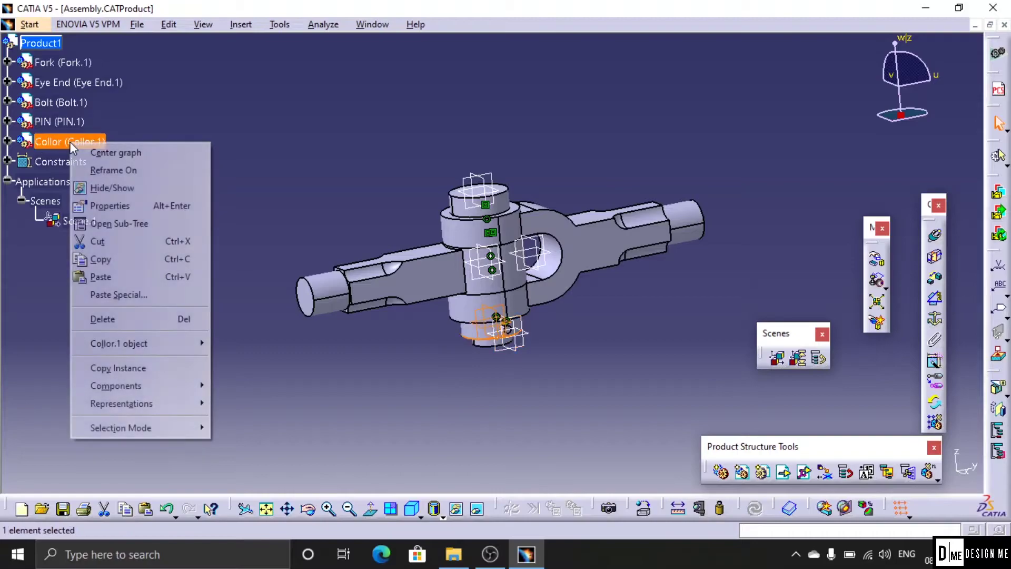
pyautogui.click(109, 205)
pyautogui.click(755, 369)
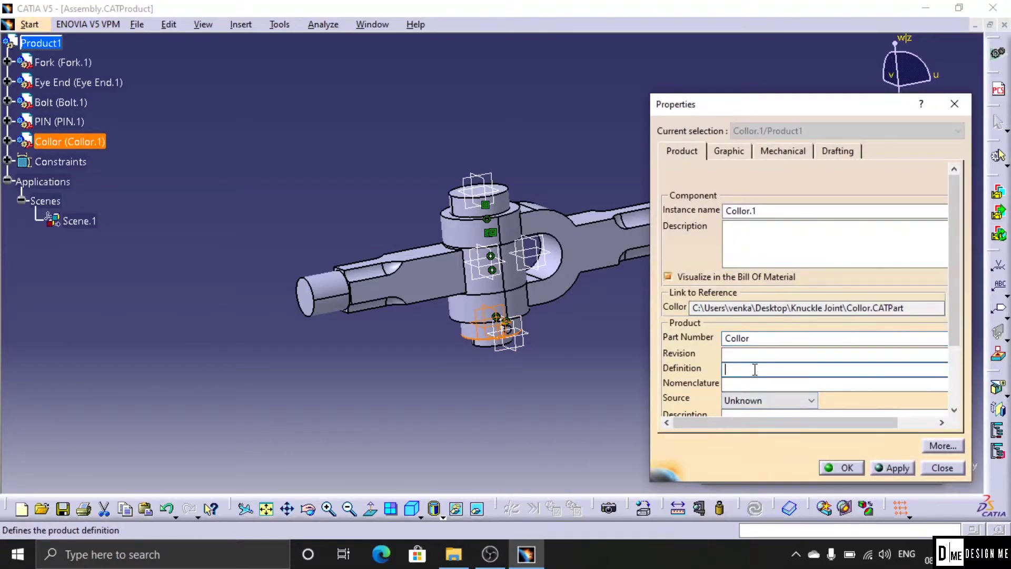
pyautogui.write('E')
pyautogui.click(892, 467)
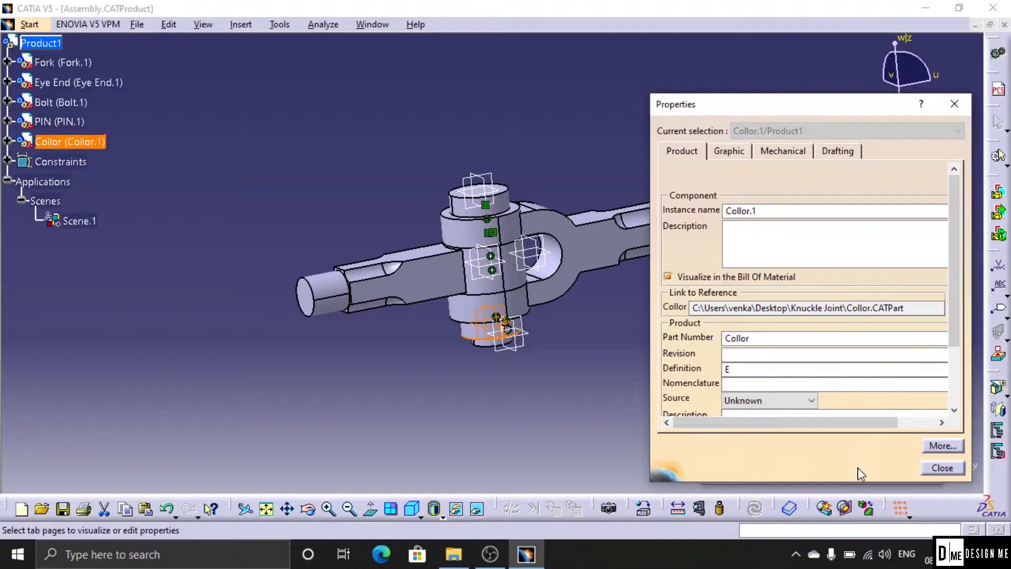
# Step: Confirm the Collor's properties and check the bill of material for the Collor
pyautogui.click(848, 467)
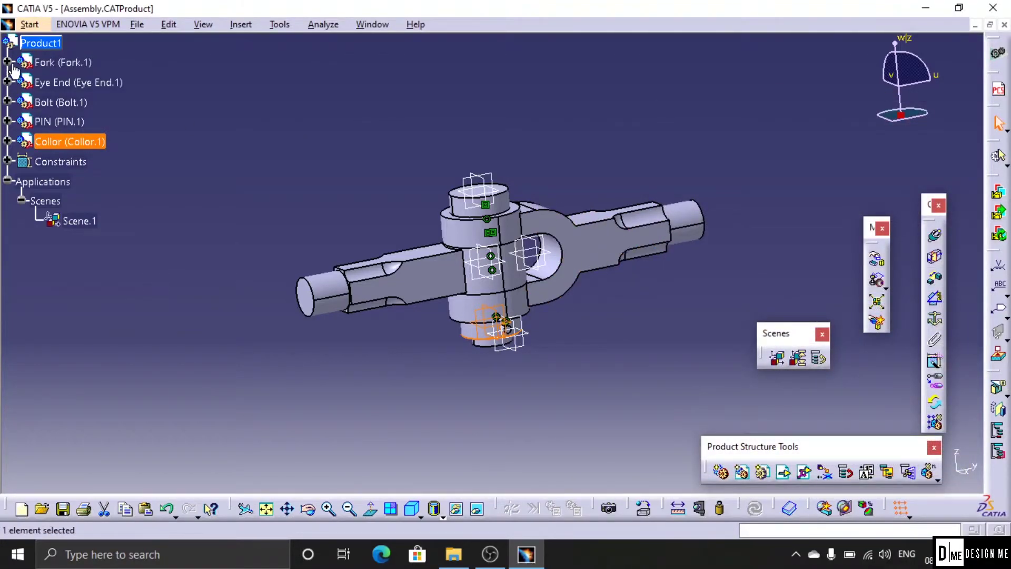
pyautogui.click(316, 25)
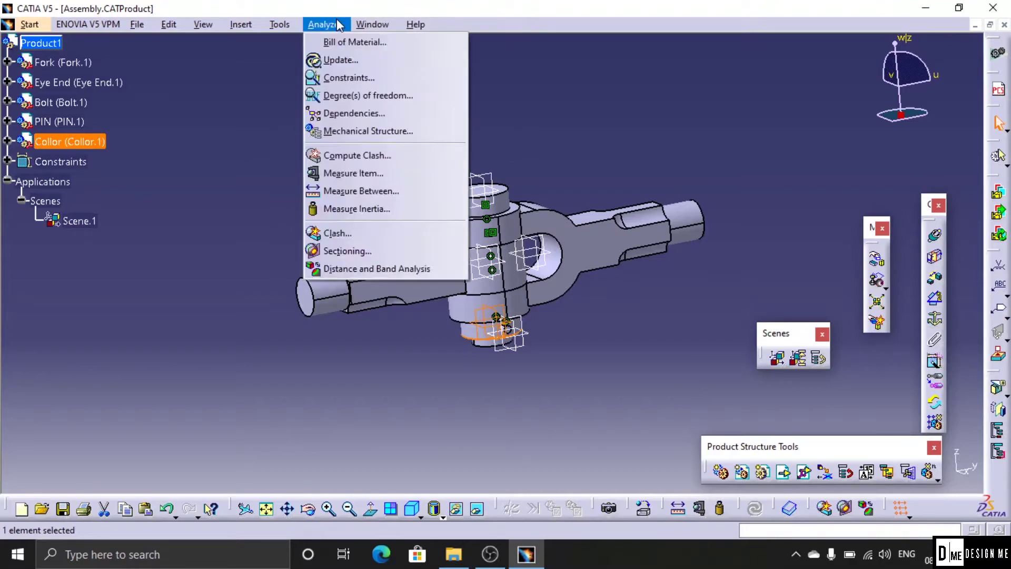
pyautogui.click(340, 41)
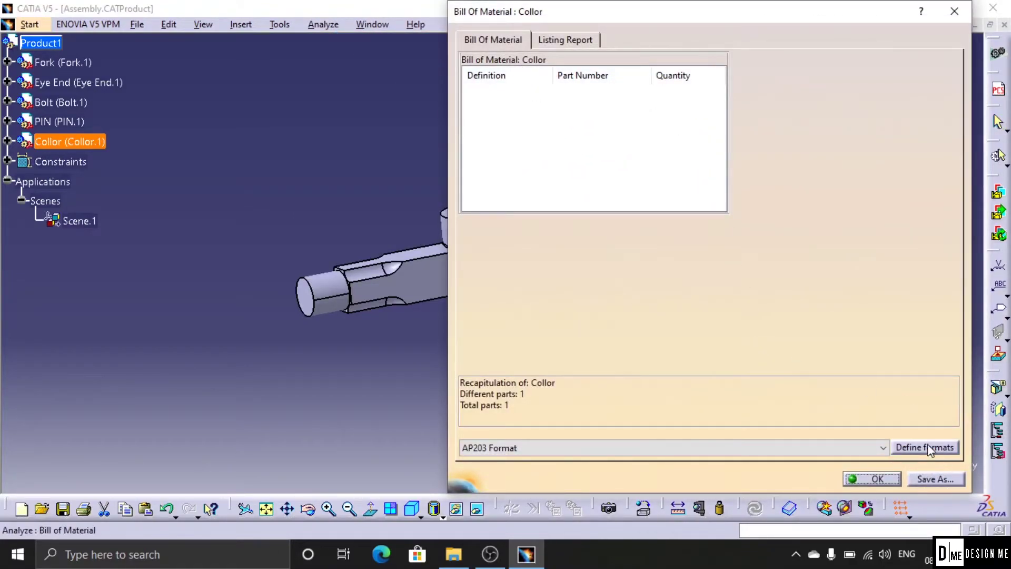
pyautogui.click(896, 481)
# Step: Review the bill of material of the whole Product1 assembly, checking definition, part number and quantity
pyautogui.click(42, 42)
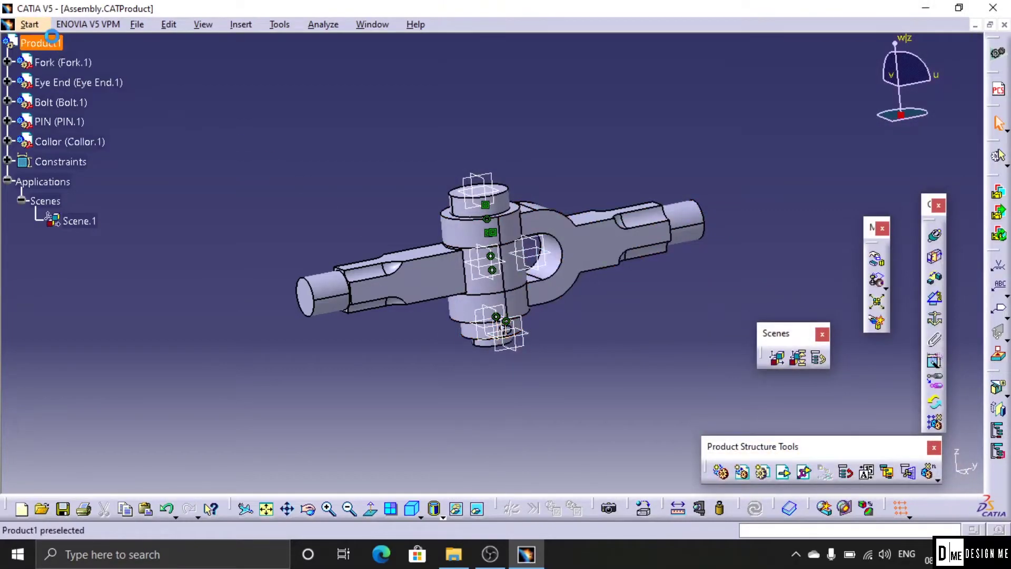
pyautogui.click(323, 24)
pyautogui.moveTo(358, 26)
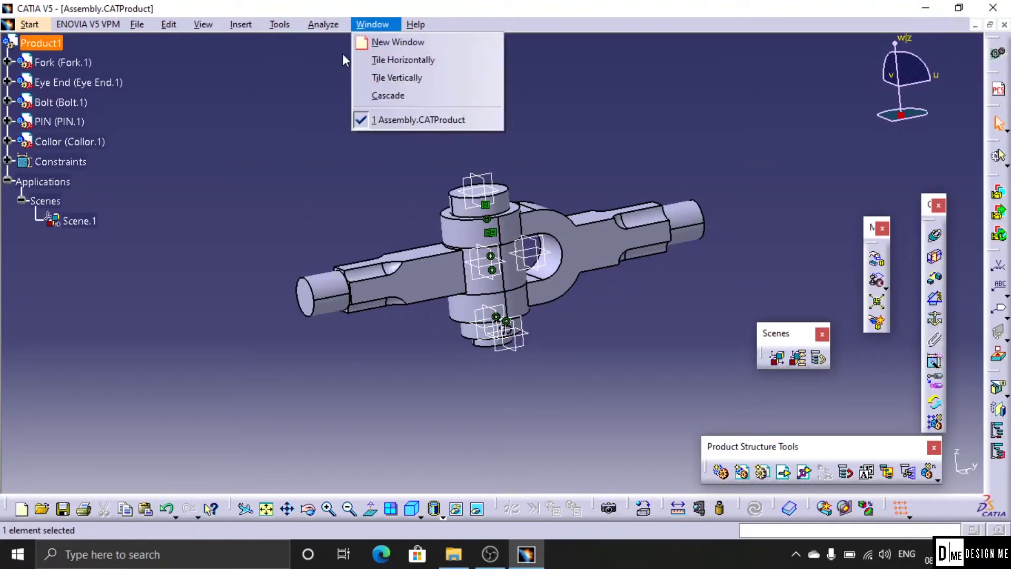
pyautogui.moveTo(324, 26)
pyautogui.click(343, 41)
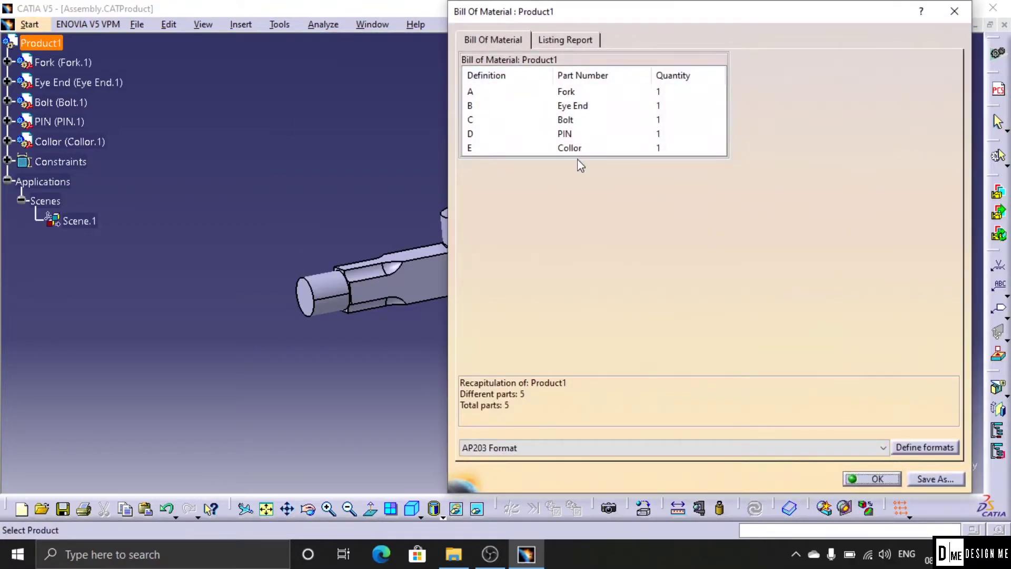
pyautogui.click(890, 484)
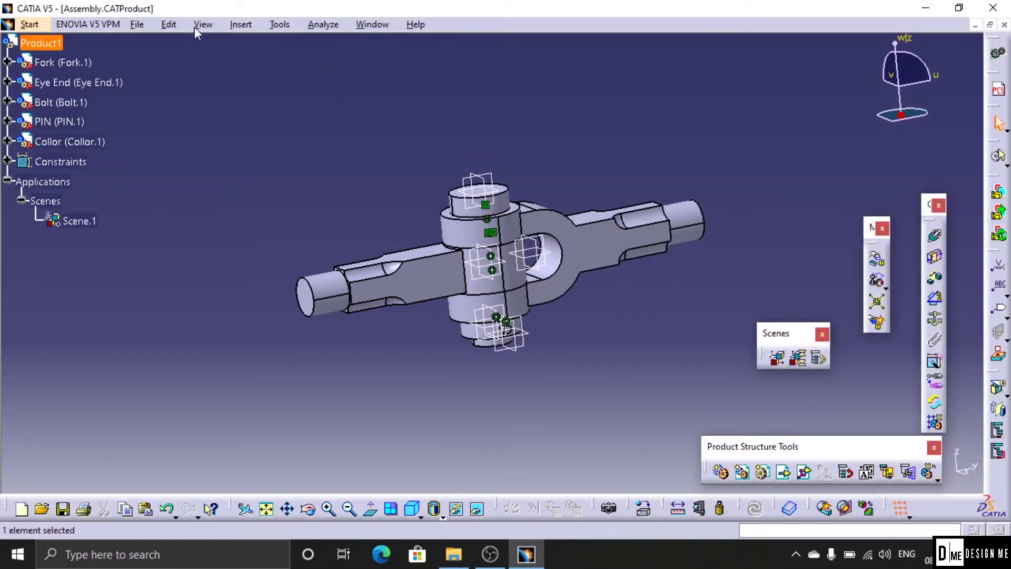
# Step: Create a new drawing of the assembly with an empty layout on an A3 ISO sheet at 1:1 scale
pyautogui.click(58, 24)
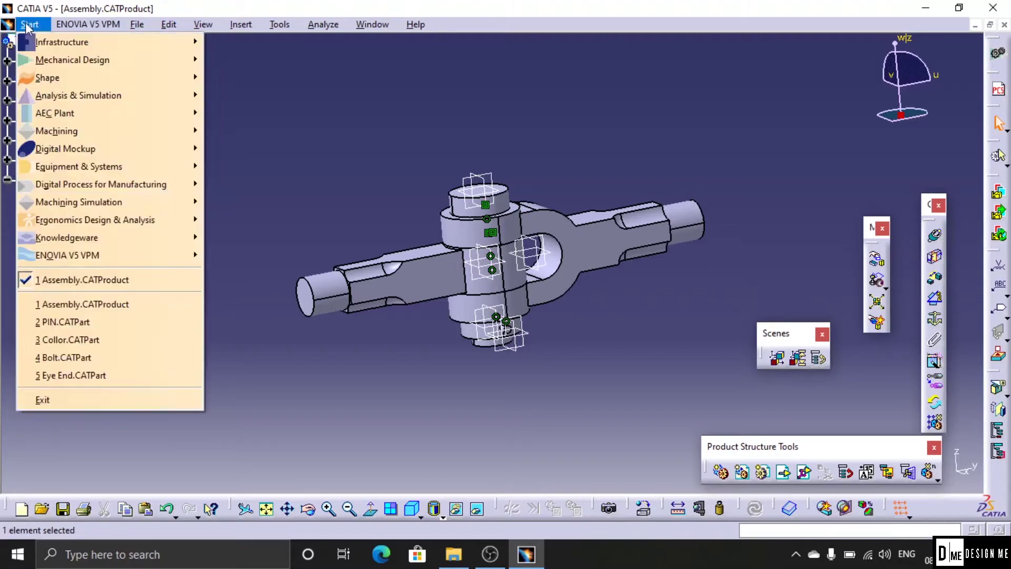
pyautogui.moveTo(59, 62)
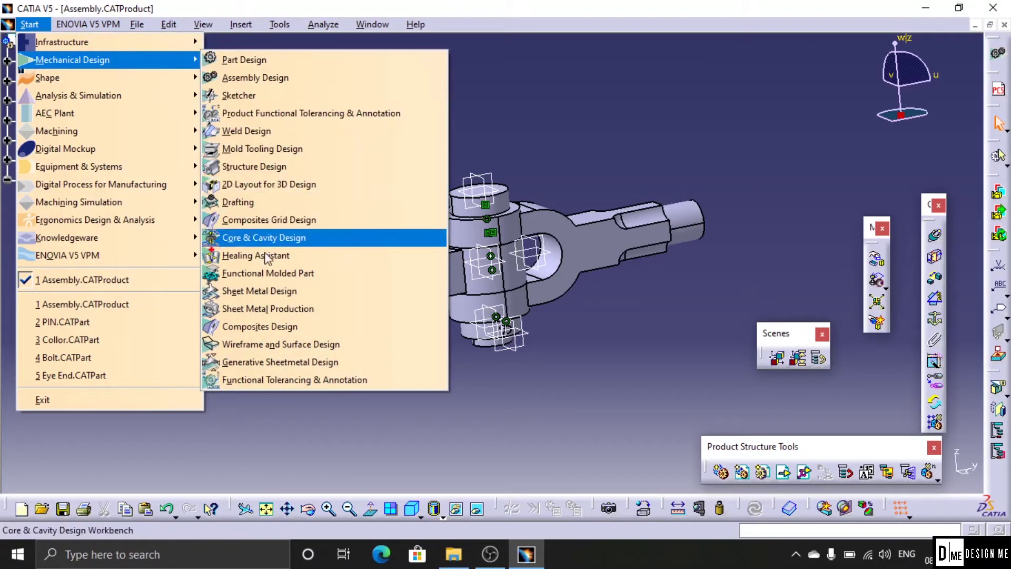
pyautogui.click(301, 205)
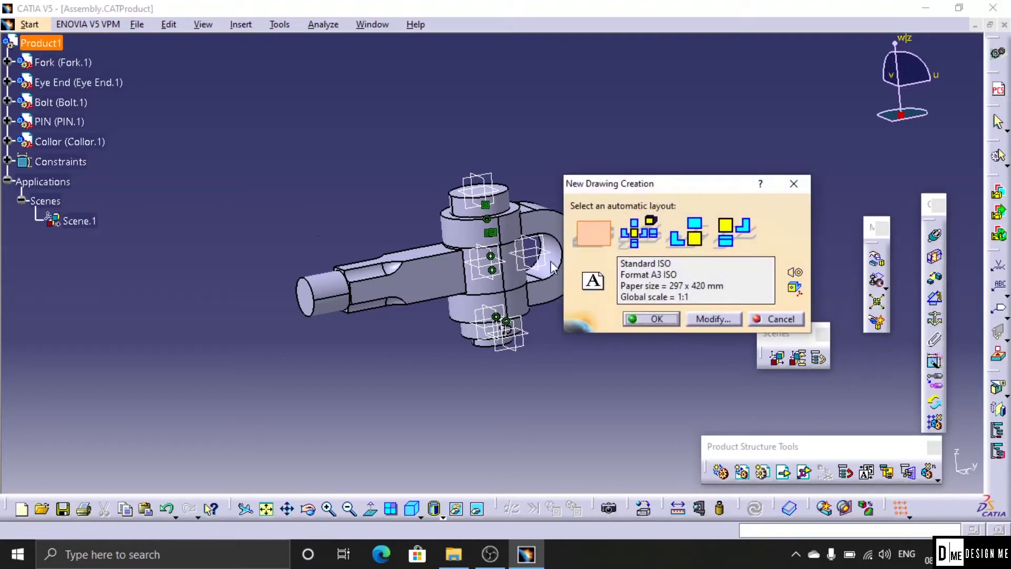
pyautogui.click(651, 322)
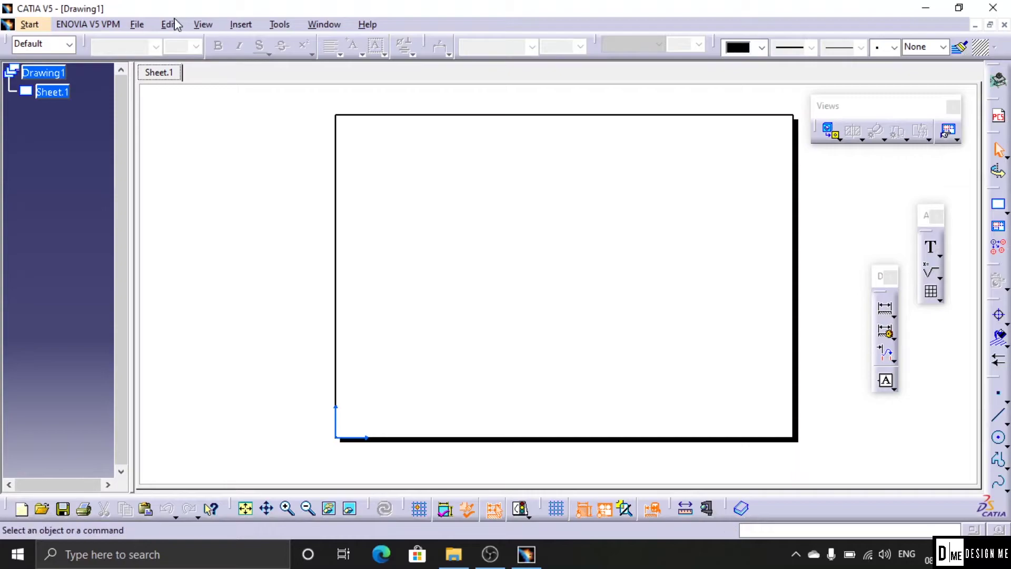
# Step: Create a frame and title block in the sheet background using the Drawing Titleblock Sample 2 style
pyautogui.click(169, 24)
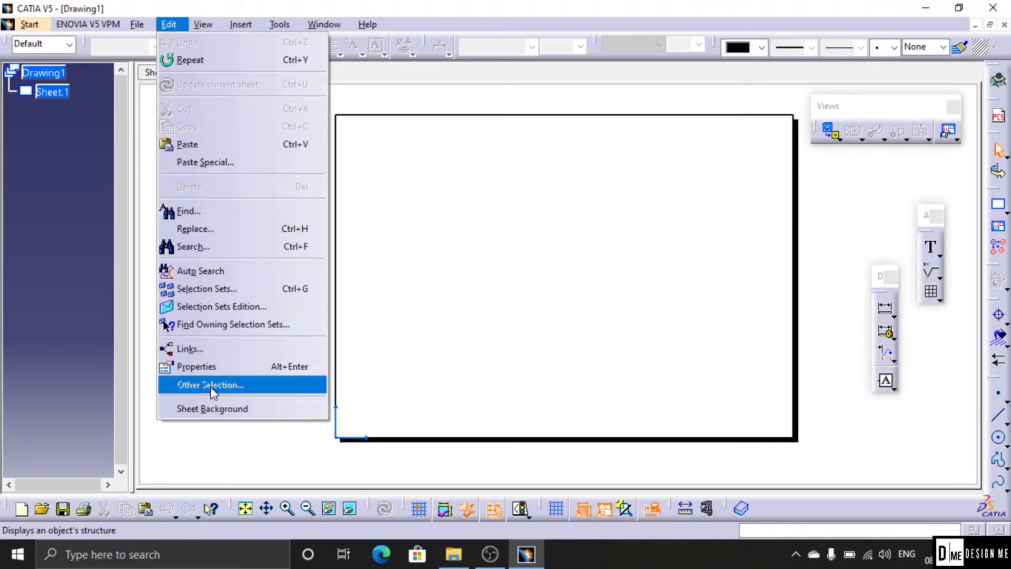
pyautogui.click(210, 409)
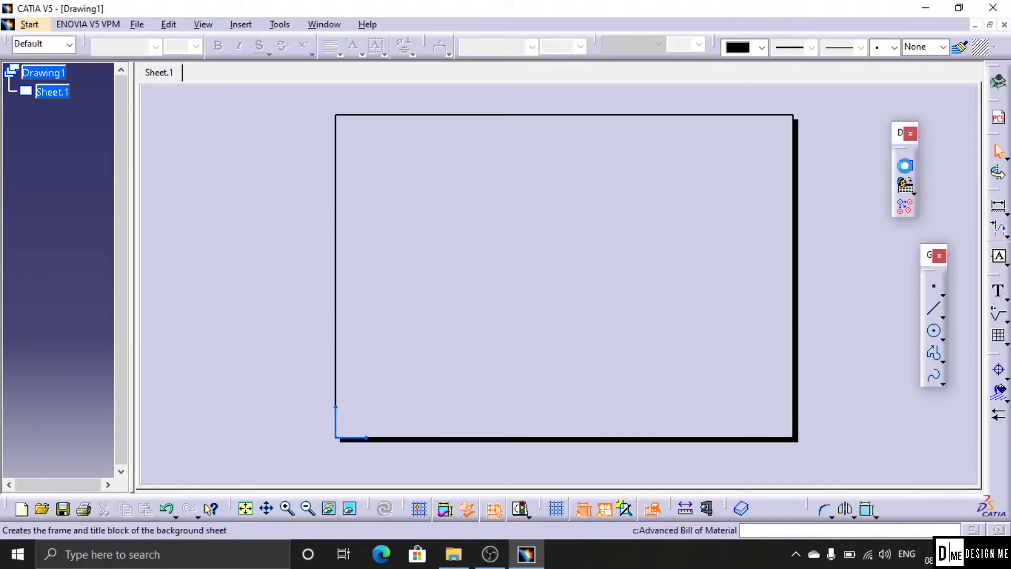
pyautogui.click(905, 164)
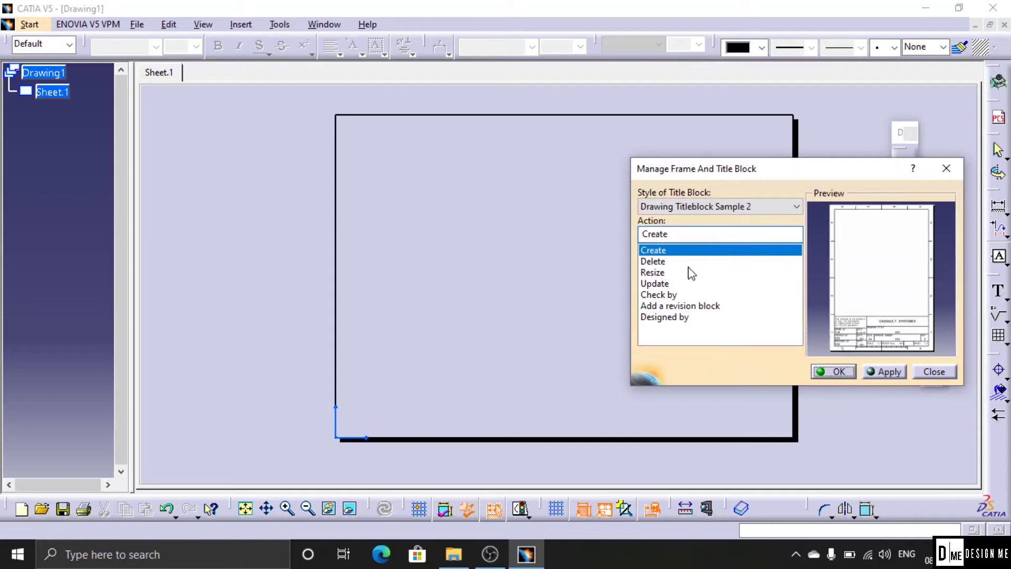
pyautogui.click(895, 376)
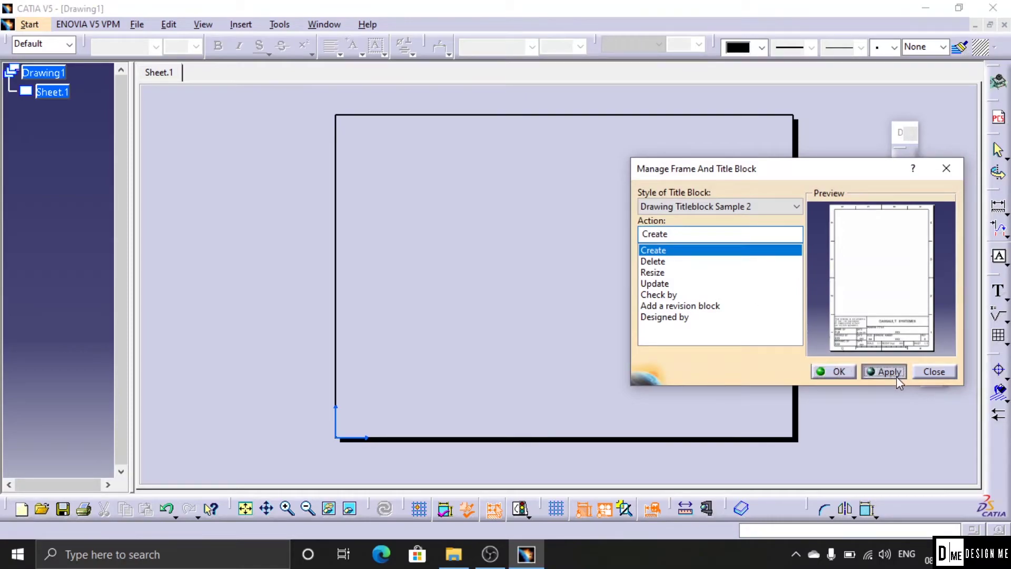
pyautogui.click(838, 374)
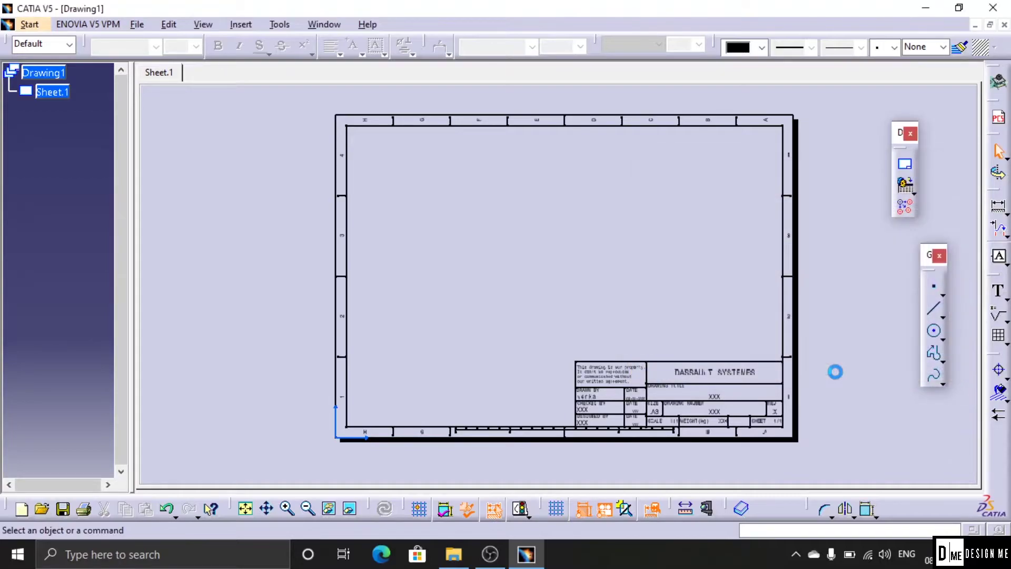
# Step: Replace the company name in the title block with KNUCKLE JOINT
pyautogui.doubleClick(742, 374)
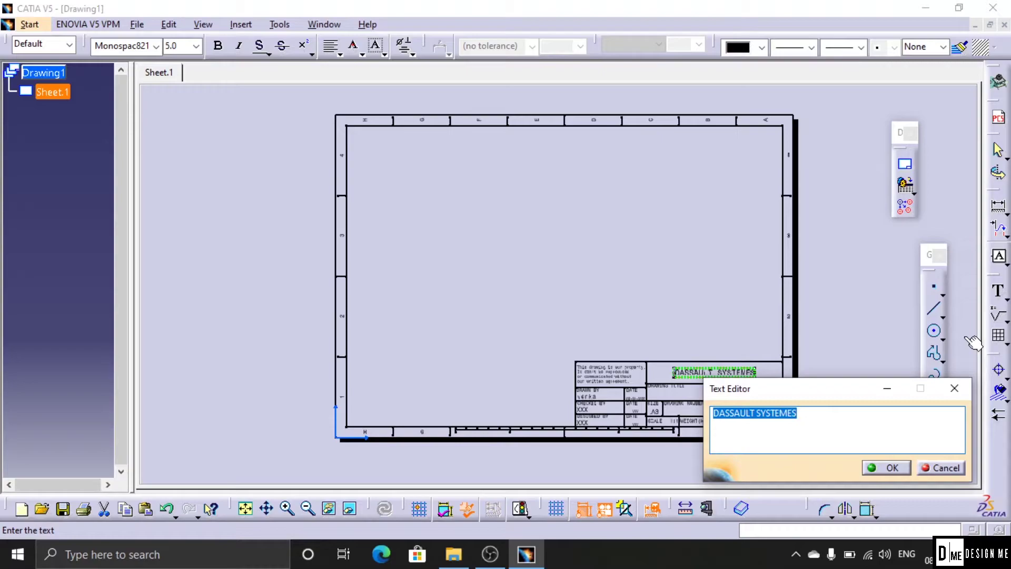
pyautogui.write('KNUCKL')
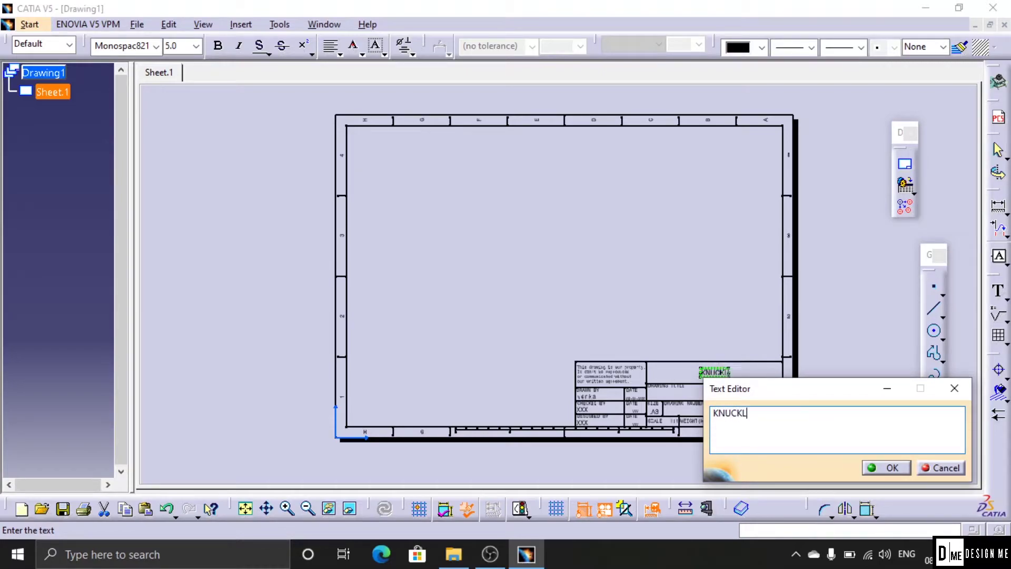
pyautogui.write('E JOINT')
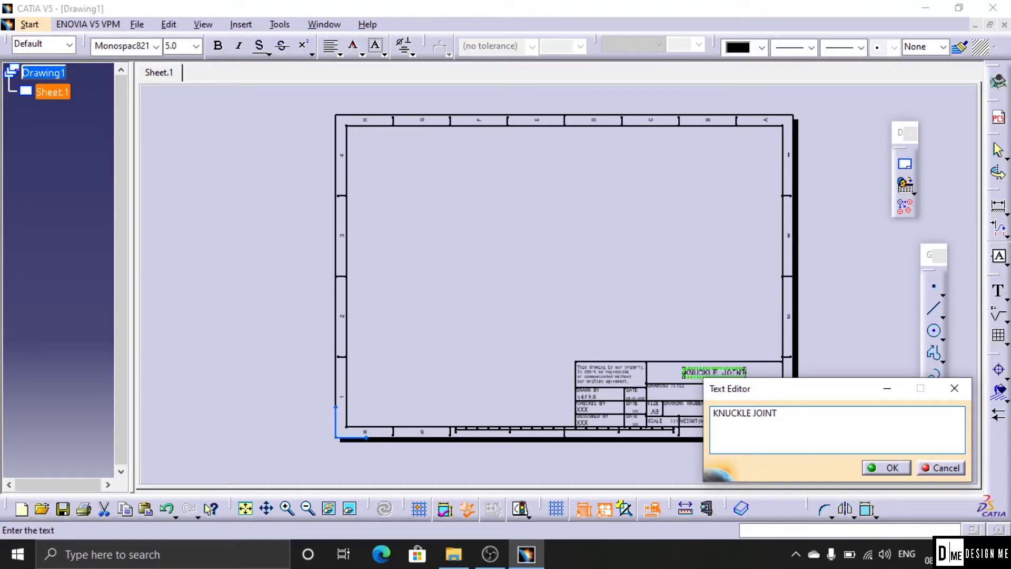
pyautogui.click(887, 468)
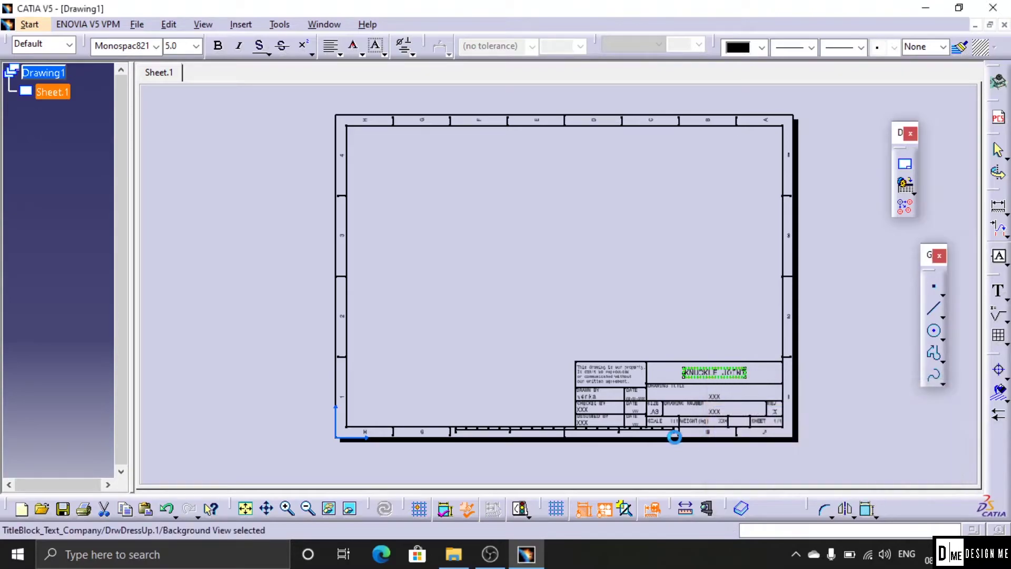
# Step: Replace the Drawn By entry in the title block with the drafter's name
pyautogui.scroll(5, 784, 343)
pyautogui.moveTo(783, 343); pyautogui.dragTo(569, 160, button='middle')
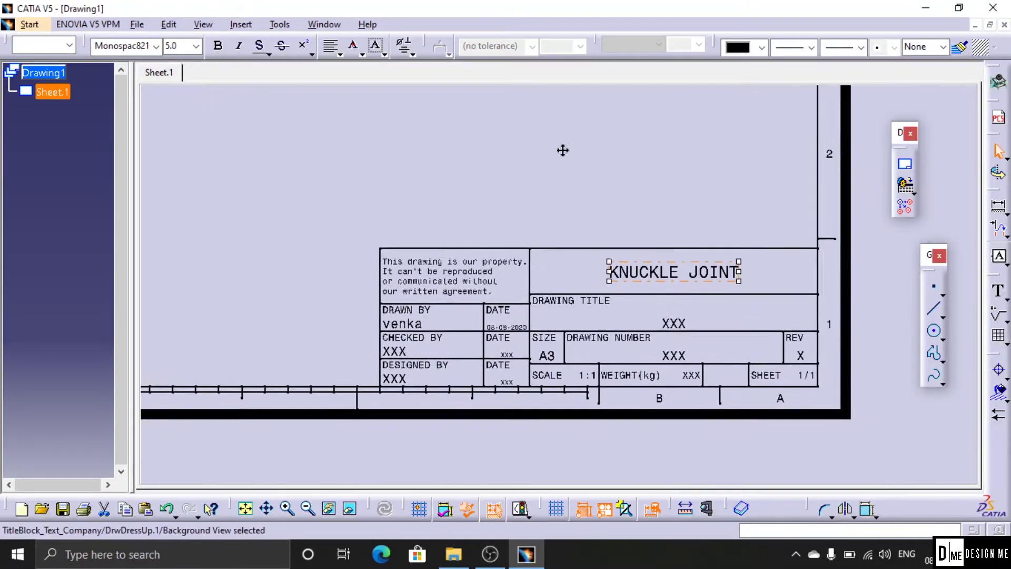
pyautogui.scroll(2, 583, 256)
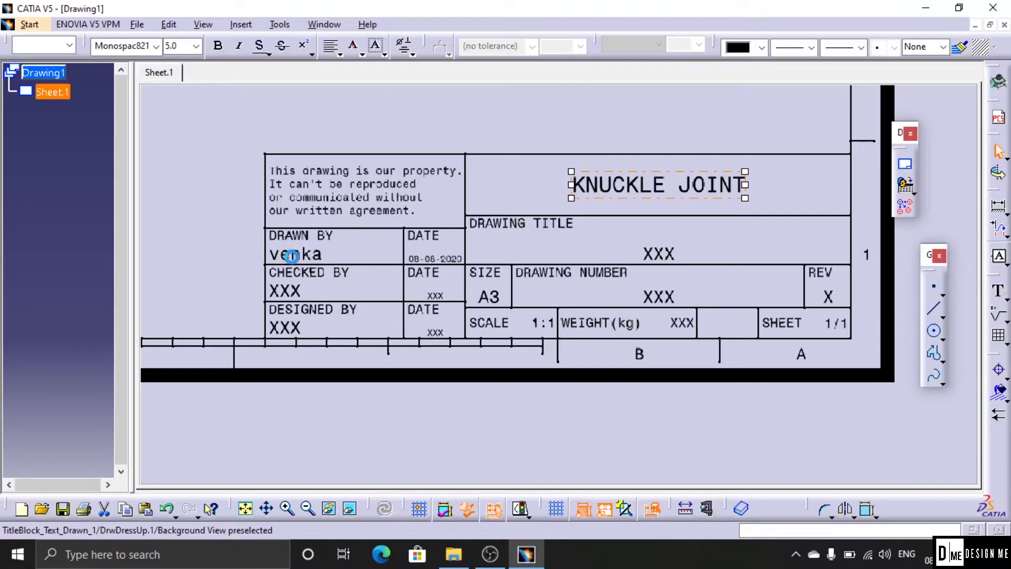
pyautogui.doubleClick(278, 261)
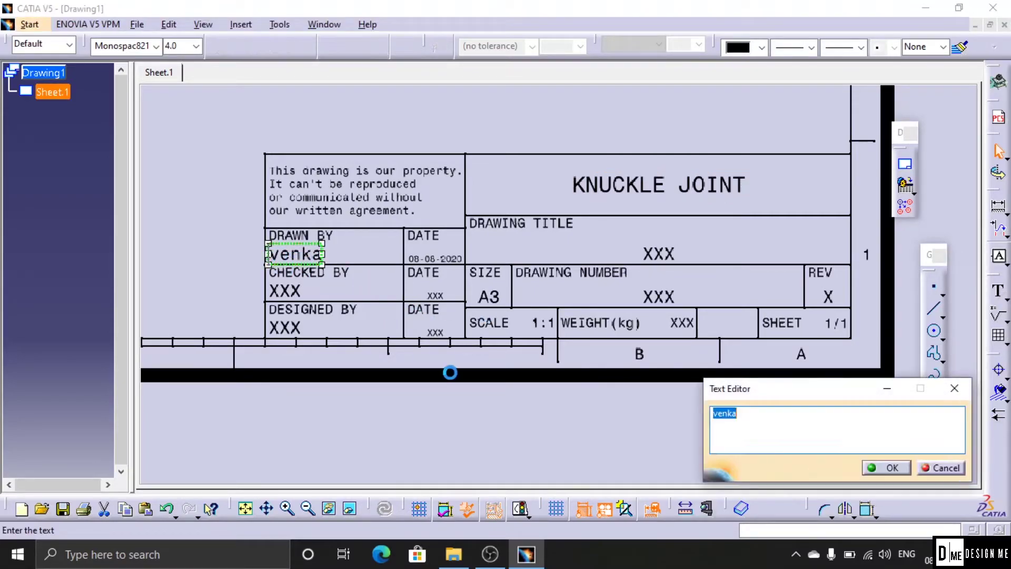
pyautogui.write('V')
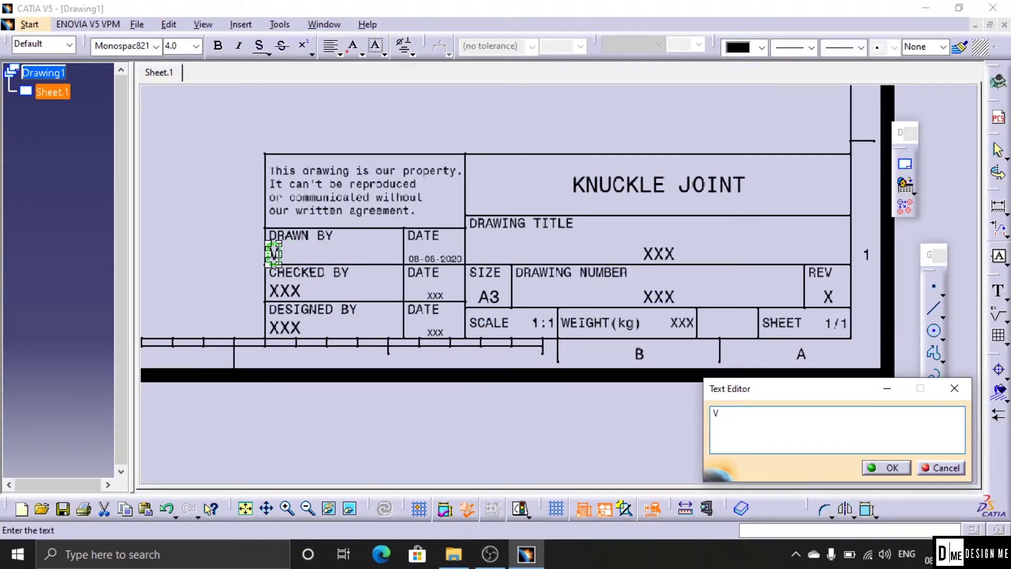
pyautogui.write('enkat')
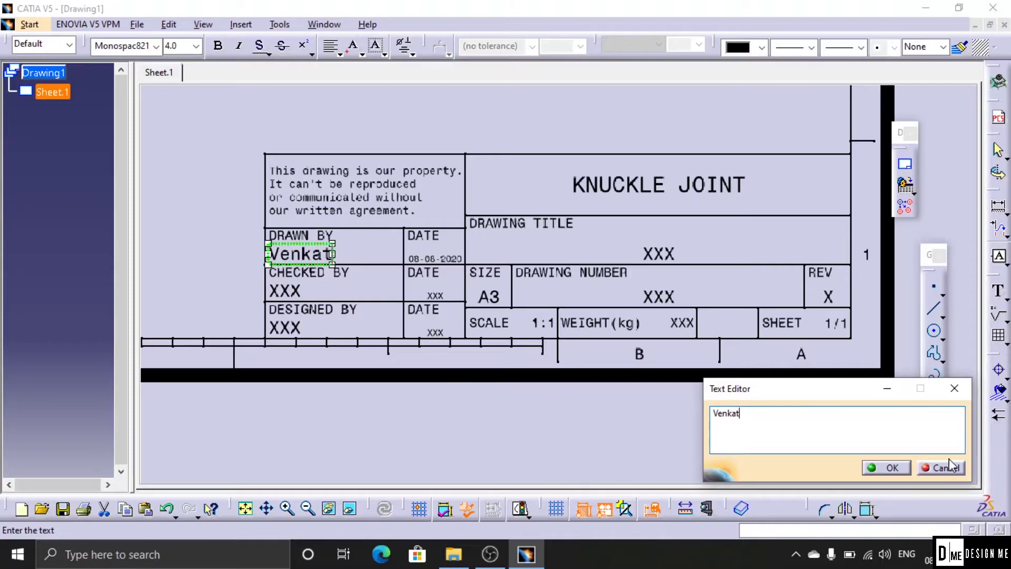
pyautogui.click(892, 468)
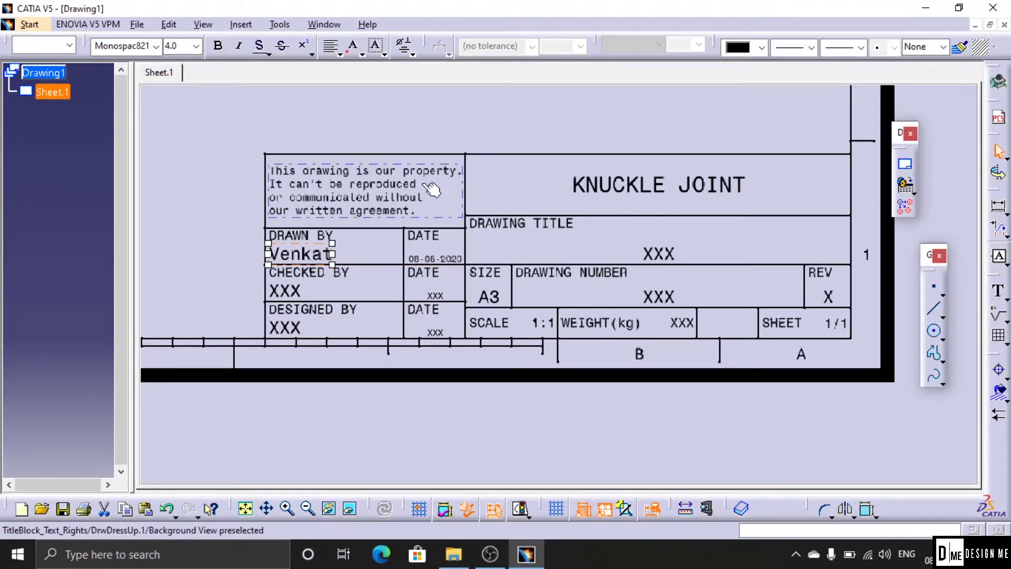
# Step: Return from the sheet background to the working views of the drawing
pyautogui.scroll(-5, 594, 189)
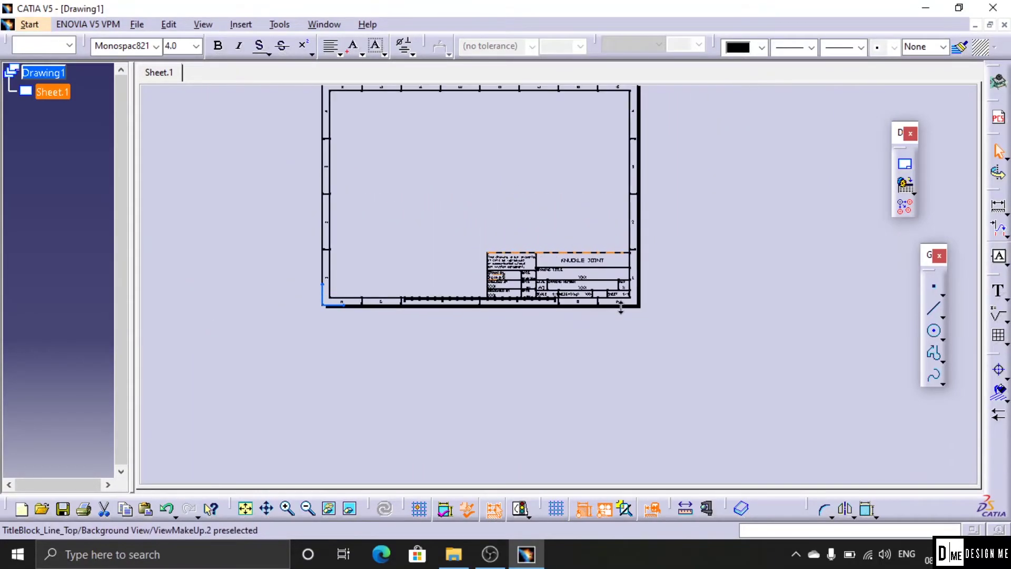
pyautogui.moveTo(548, 165)
pyautogui.mouseDown(button='middle')
pyautogui.moveTo(609, 263)
pyautogui.moveTo(594, 244)
pyautogui.mouseUp(button='middle')
pyautogui.scroll(3, 611, 196)
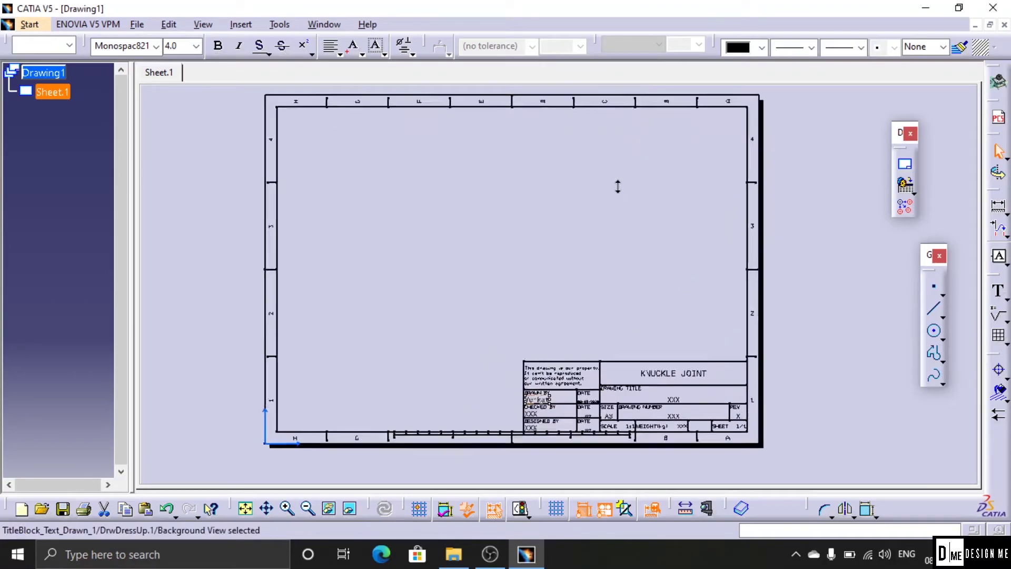
pyautogui.scroll(-1, 579, 198)
pyautogui.click(228, 26)
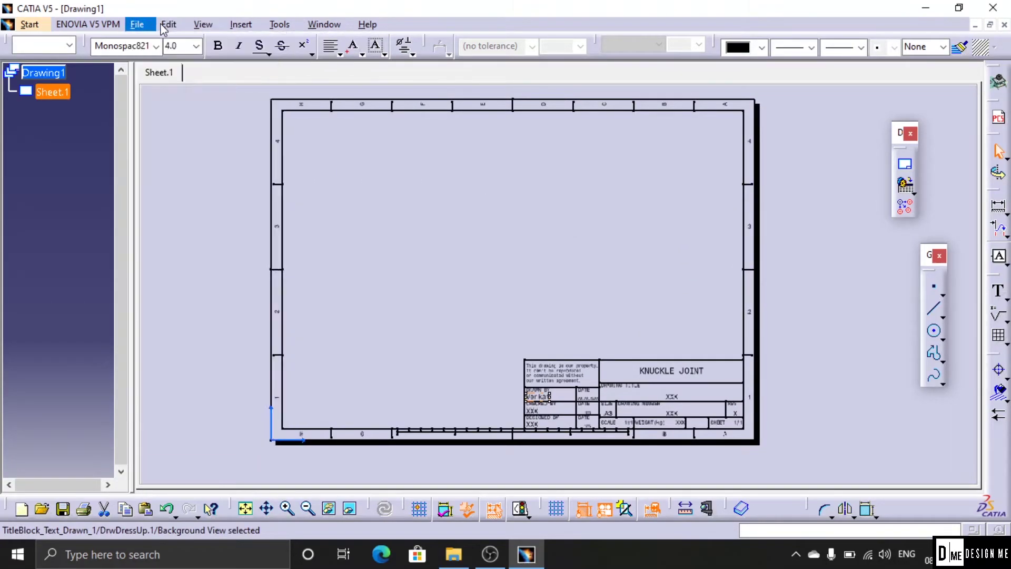
pyautogui.moveTo(270, 29)
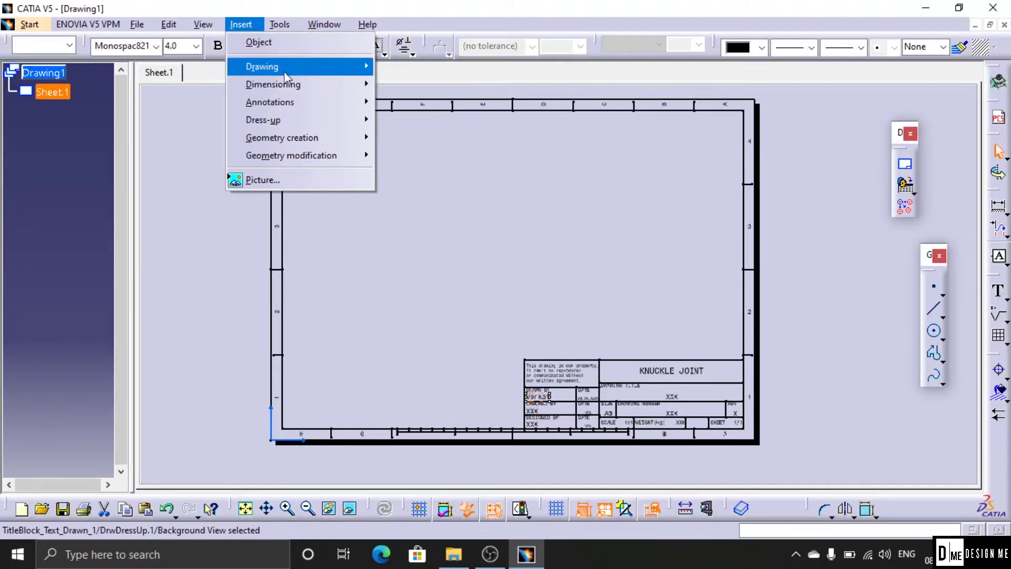
pyautogui.moveTo(168, 27)
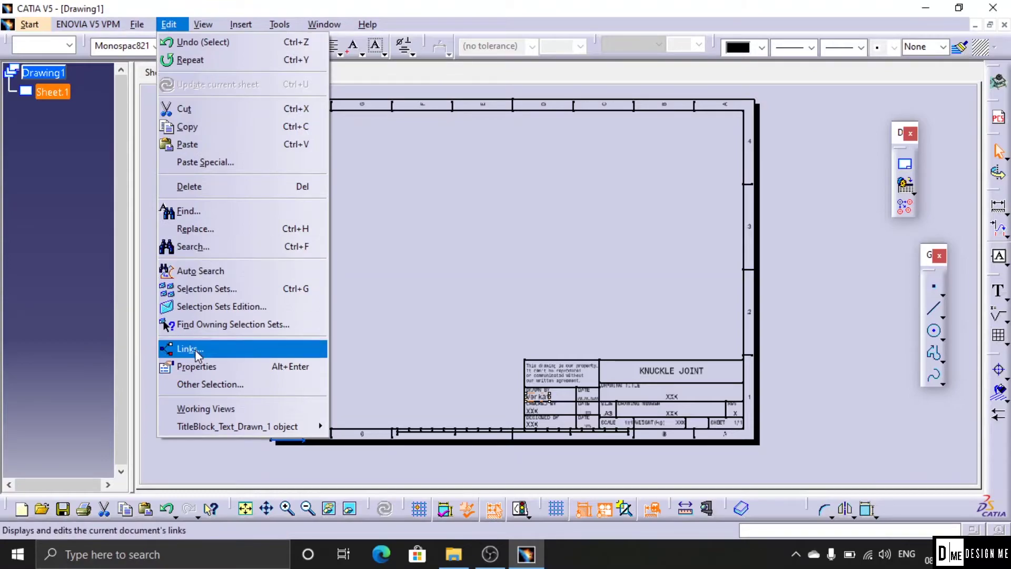
pyautogui.click(221, 414)
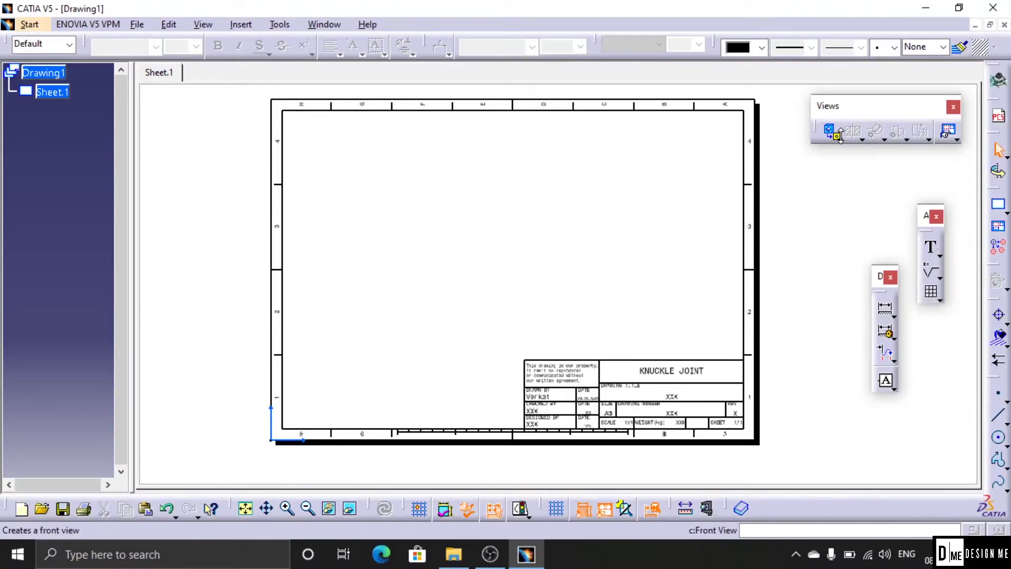
# Step: Create an isometric view on the sheet from the exploded Scene.1 of Assembly.CATProduct
pyautogui.click(842, 141)
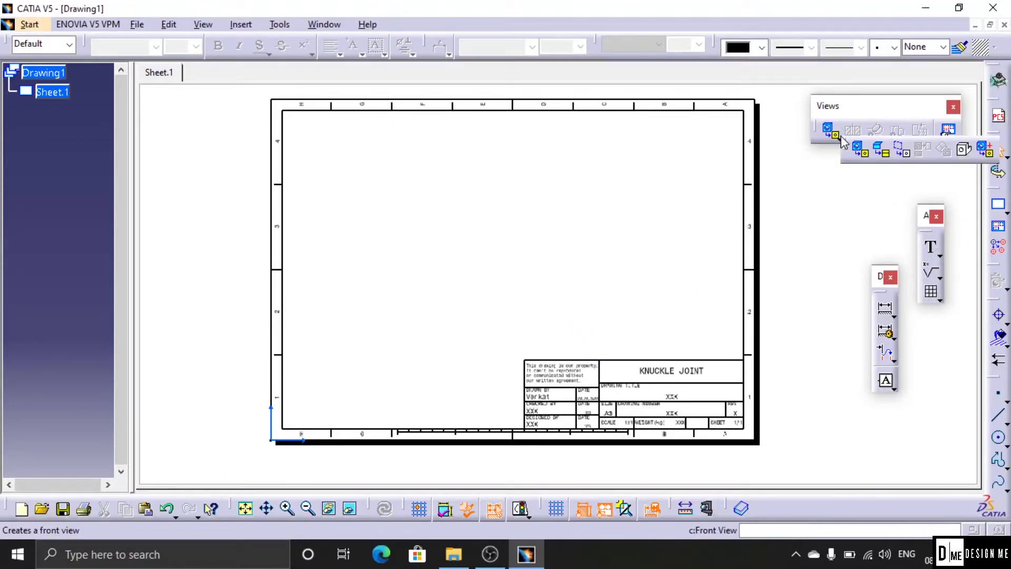
pyautogui.click(966, 152)
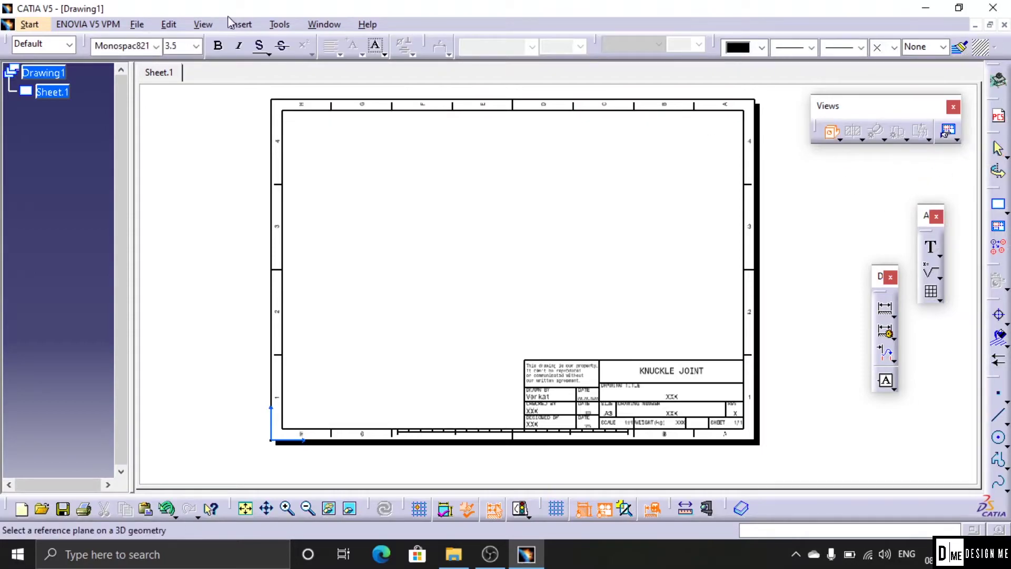
pyautogui.click(323, 24)
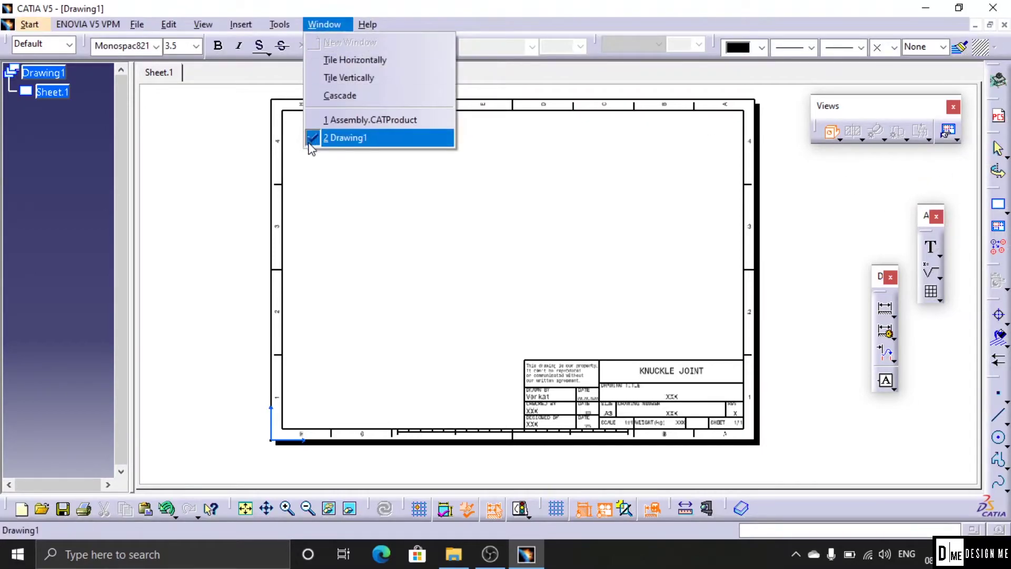
pyautogui.click(331, 119)
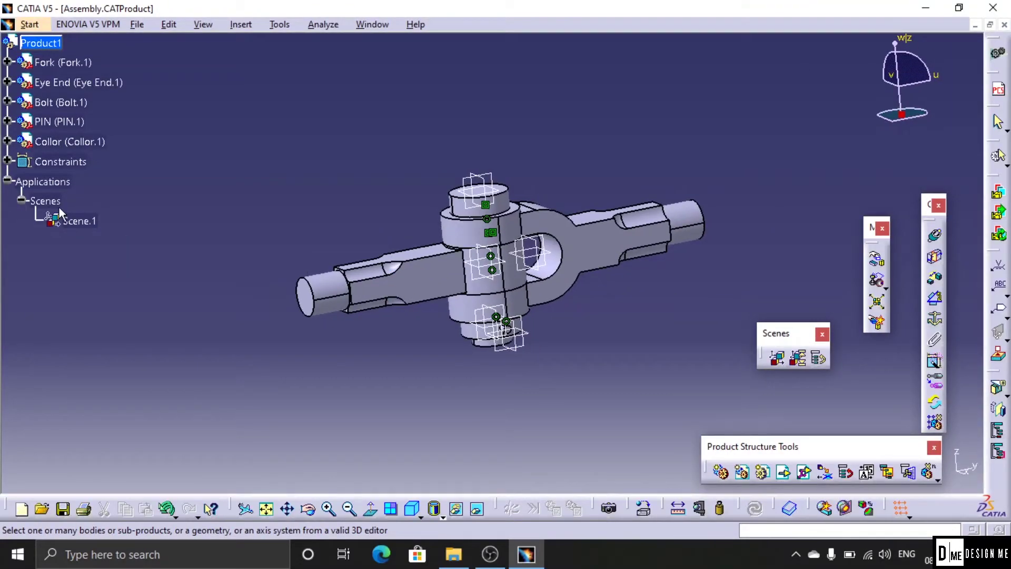
pyautogui.click(77, 221)
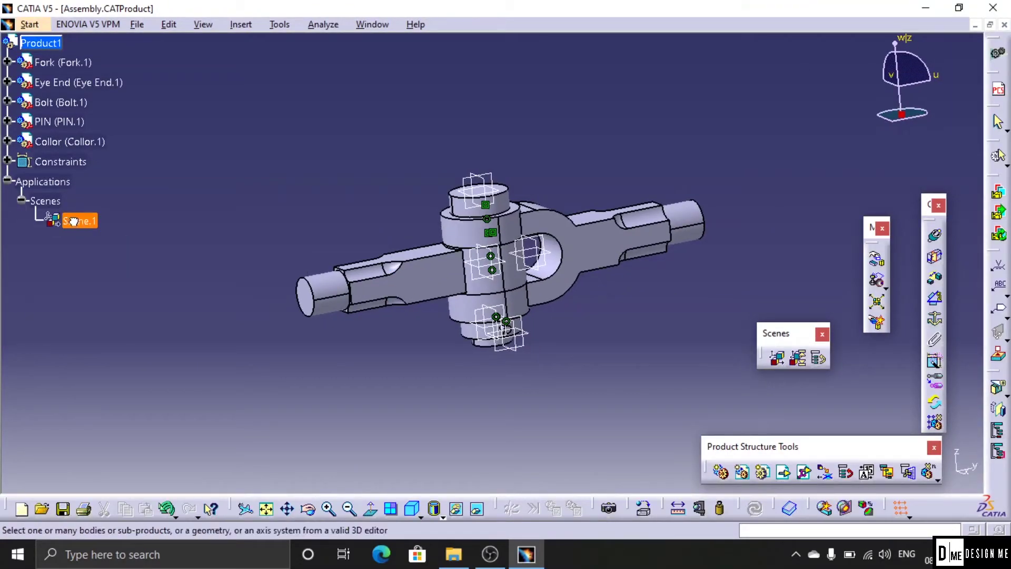
pyautogui.click(445, 283)
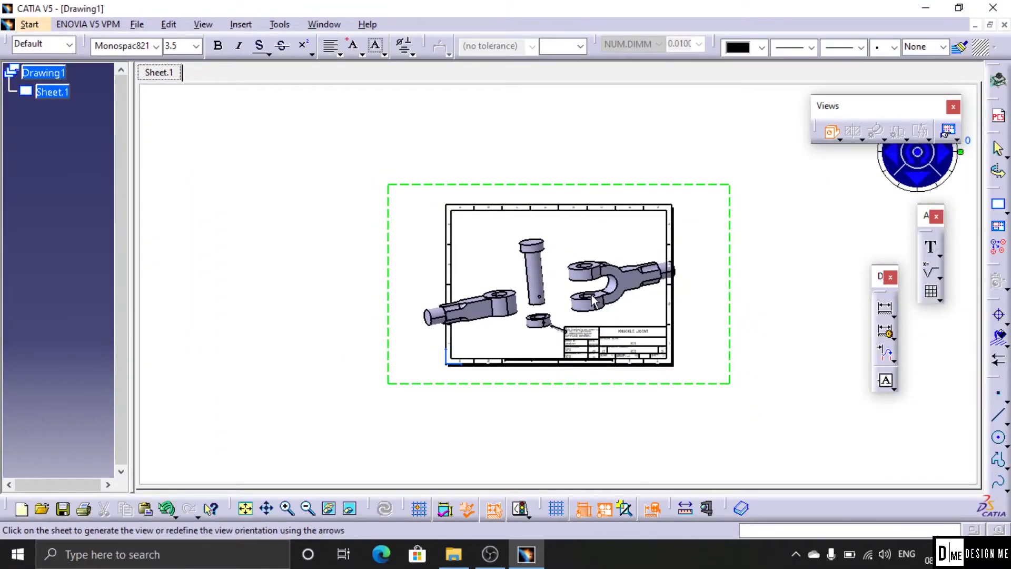
pyautogui.keyDown('ctrl'); pyautogui.moveTo(634, 396); pyautogui.dragTo(619, 310, button='middle'); pyautogui.keyUp('ctrl')
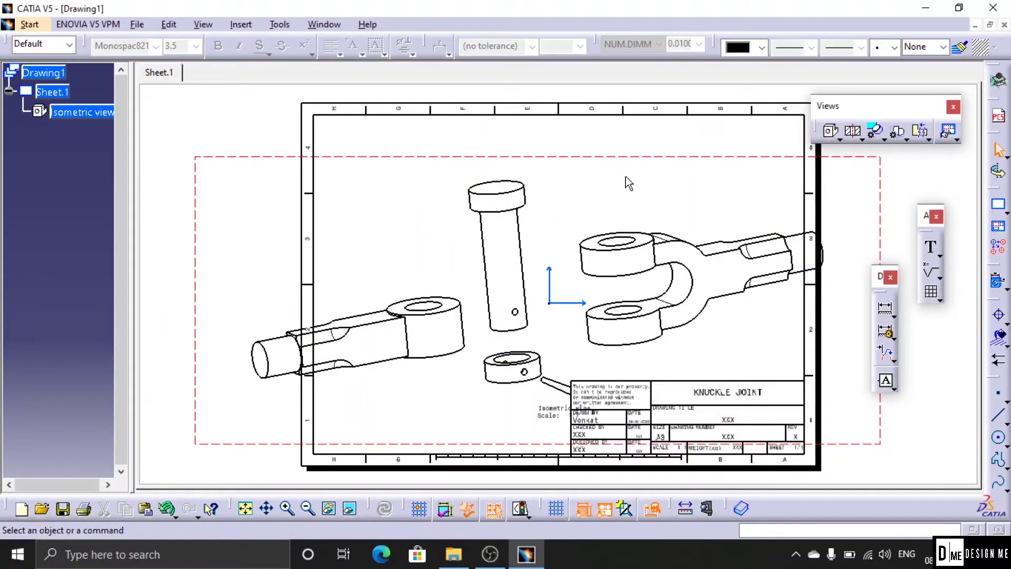
# Step: Set the scale of the isometric view to 1:2 in its view properties
pyautogui.click(644, 157)
pyautogui.rightClick(644, 157)
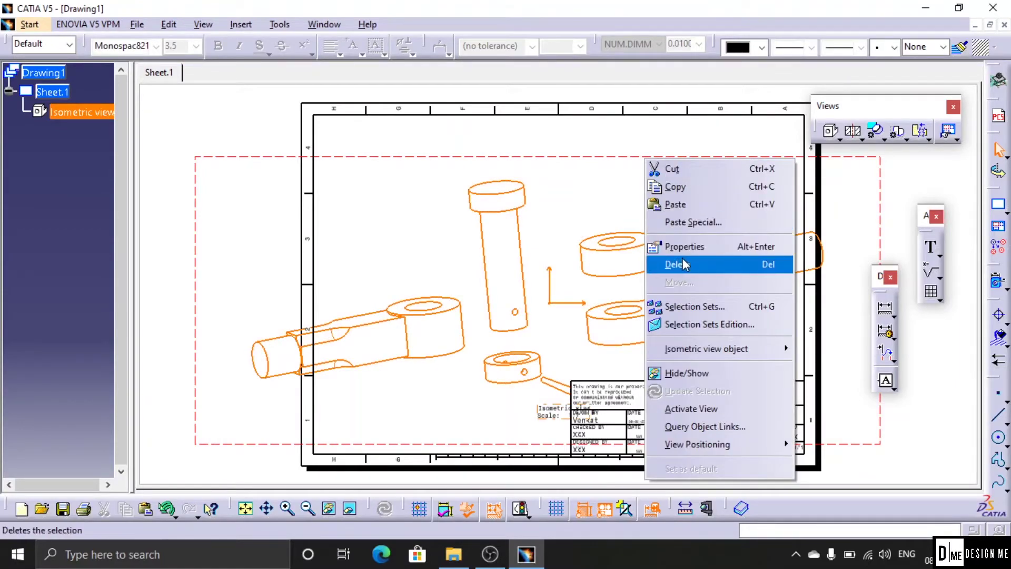
pyautogui.click(679, 246)
pyautogui.click(715, 156)
pyautogui.press('BackSpace')
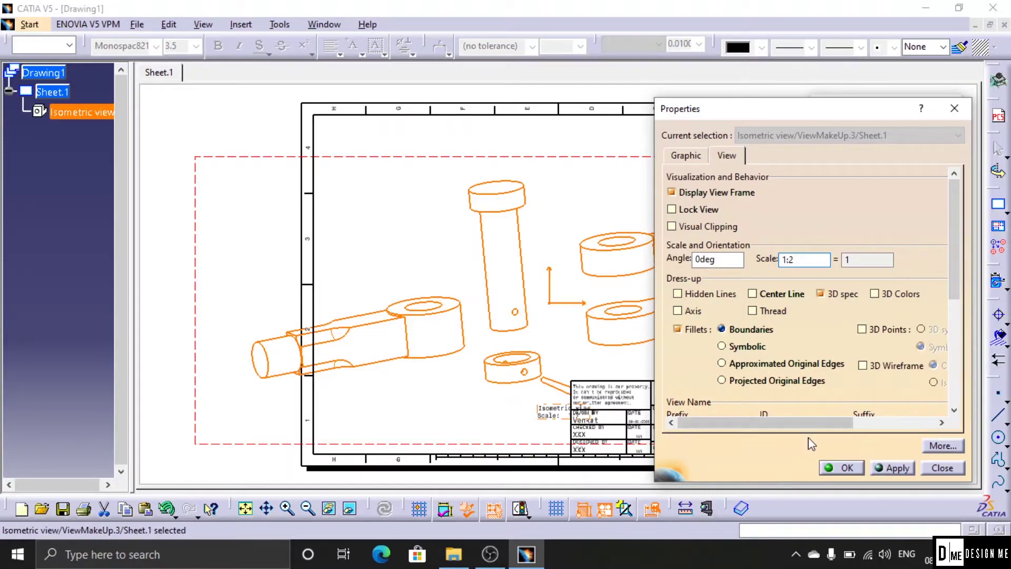
pyautogui.click(899, 466)
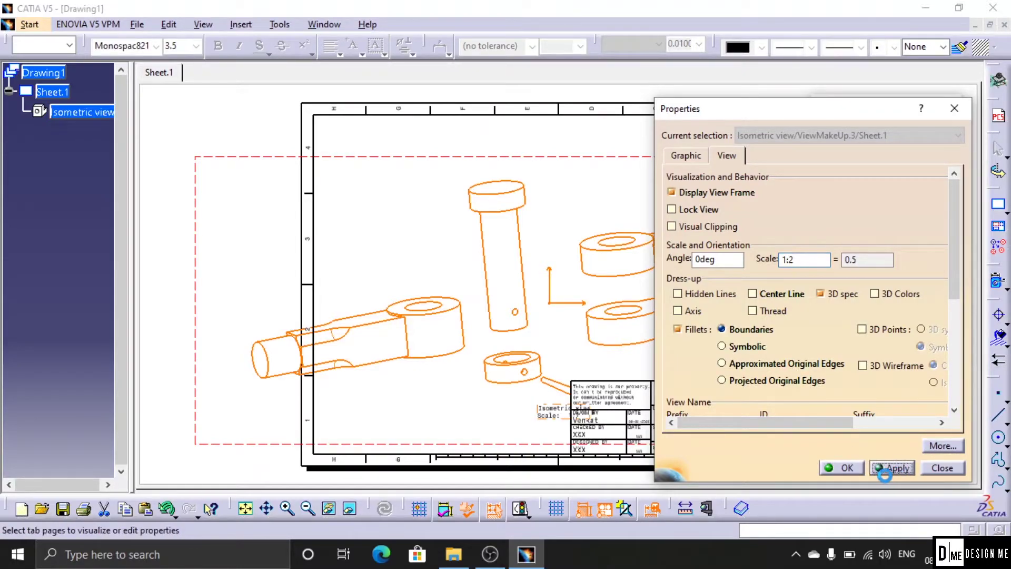
pyautogui.click(856, 464)
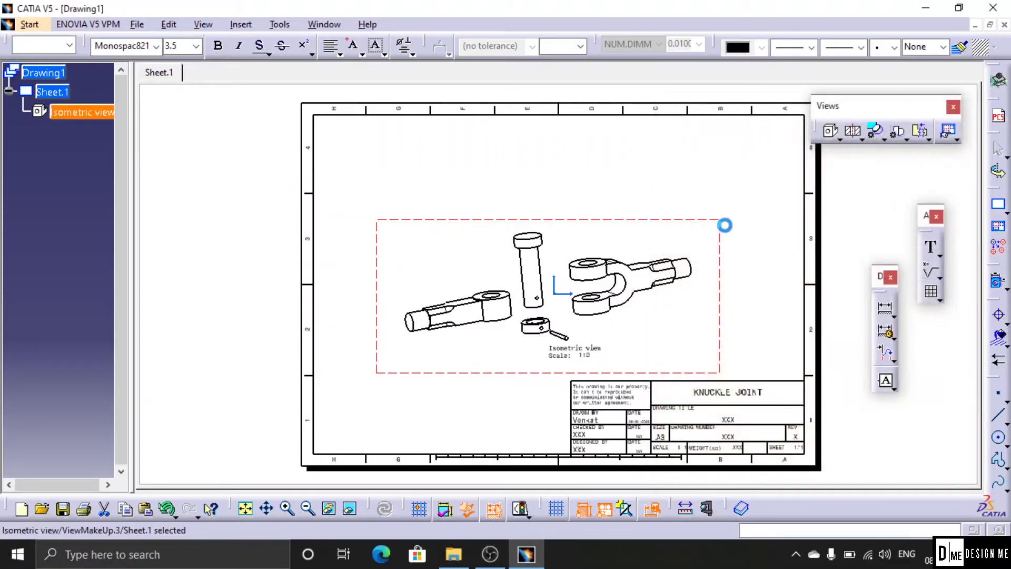
# Step: Move the isometric view into the upper-left corner of the drawing frame
pyautogui.moveTo(723, 220); pyautogui.dragTo(661, 115)
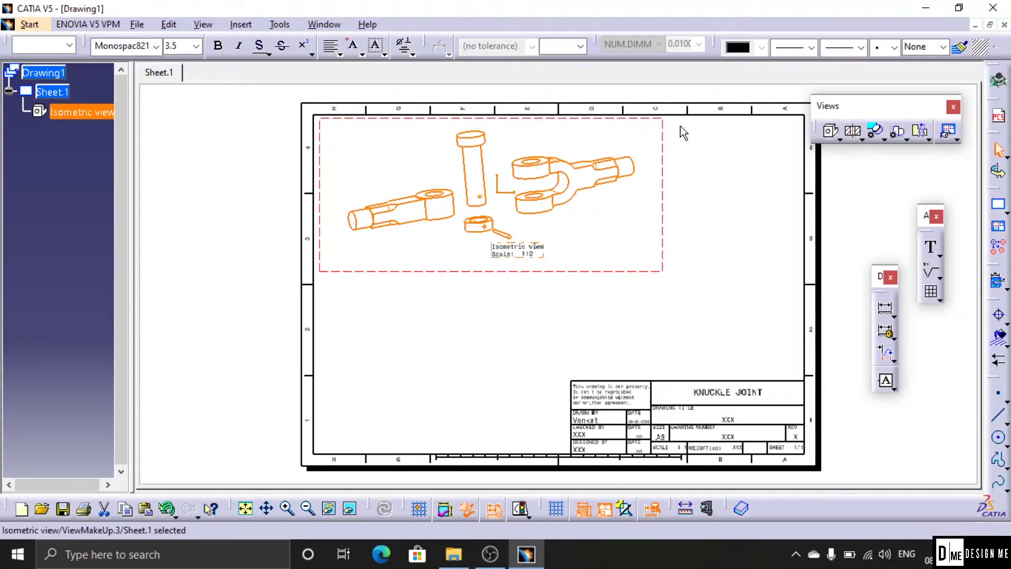
pyautogui.click(575, 343)
pyautogui.moveTo(565, 289)
pyautogui.mouseDown(button='middle')
pyautogui.moveTo(592, 208)
pyautogui.moveTo(734, 464)
pyautogui.moveTo(541, 448)
pyautogui.mouseUp(button='middle')
pyautogui.keyDown('ctrl'); pyautogui.moveTo(668, 216); pyautogui.dragTo(616, 344, button='middle'); pyautogui.keyUp('ctrl')
pyautogui.moveTo(787, 305)
pyautogui.keyDown('ctrl'); pyautogui.mouseDown(button='middle')
pyautogui.moveTo(772, 283)
pyautogui.moveTo(671, 275)
pyautogui.mouseUp(button='middle'); pyautogui.keyUp('ctrl')
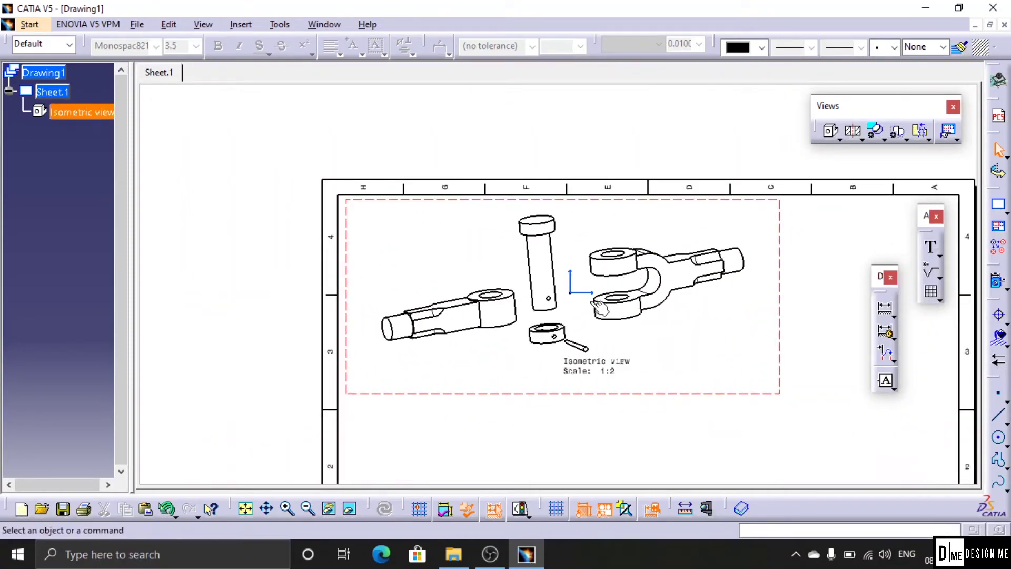
pyautogui.keyDown('ctrl'); pyautogui.moveTo(742, 236); pyautogui.dragTo(743, 253, button='middle'); pyautogui.keyUp('ctrl')
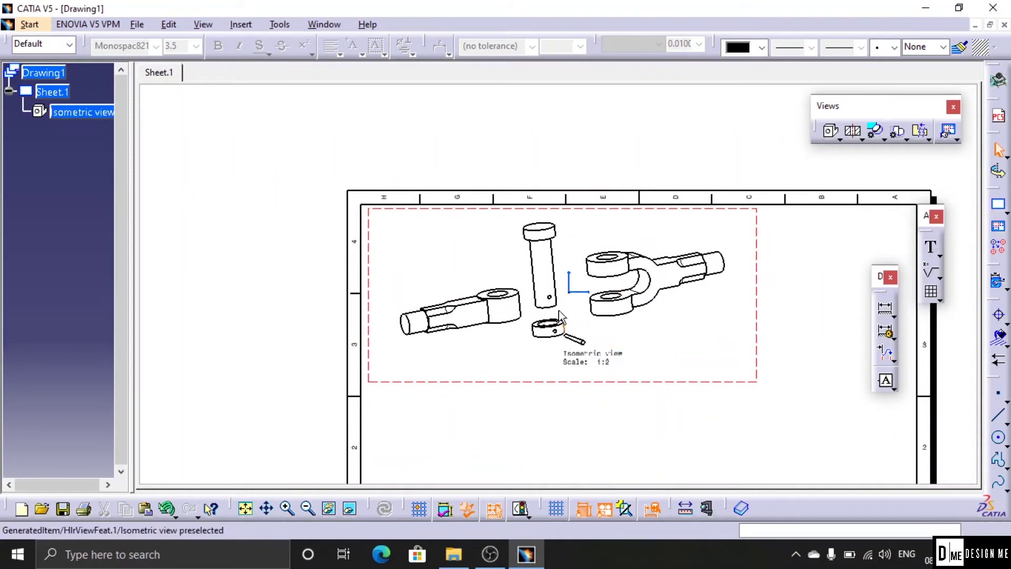
# Step: Insert the assembly's bill of material table into the drawing, to the right of the exploded isometric view
pyautogui.click(320, 25)
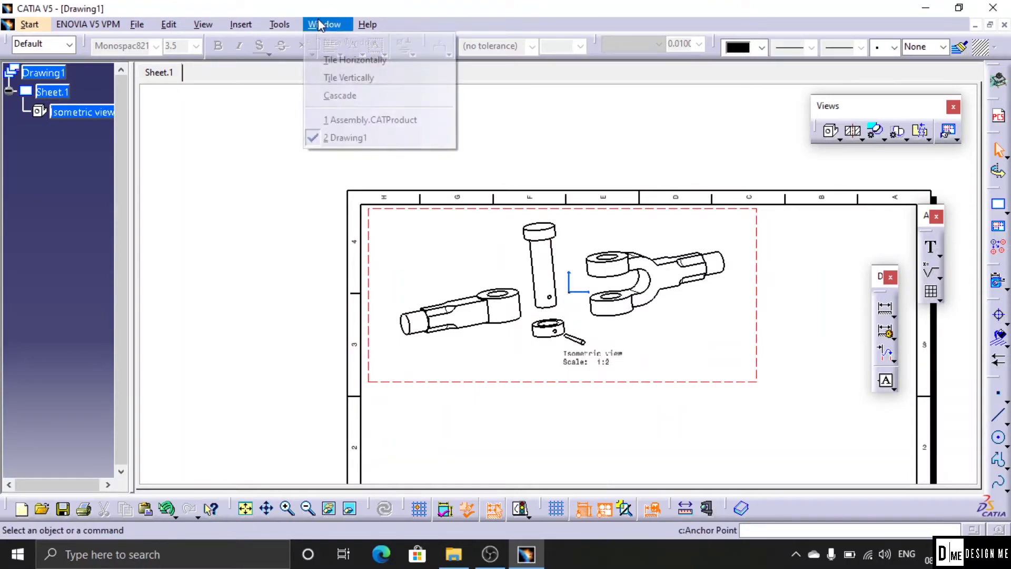
pyautogui.moveTo(241, 27)
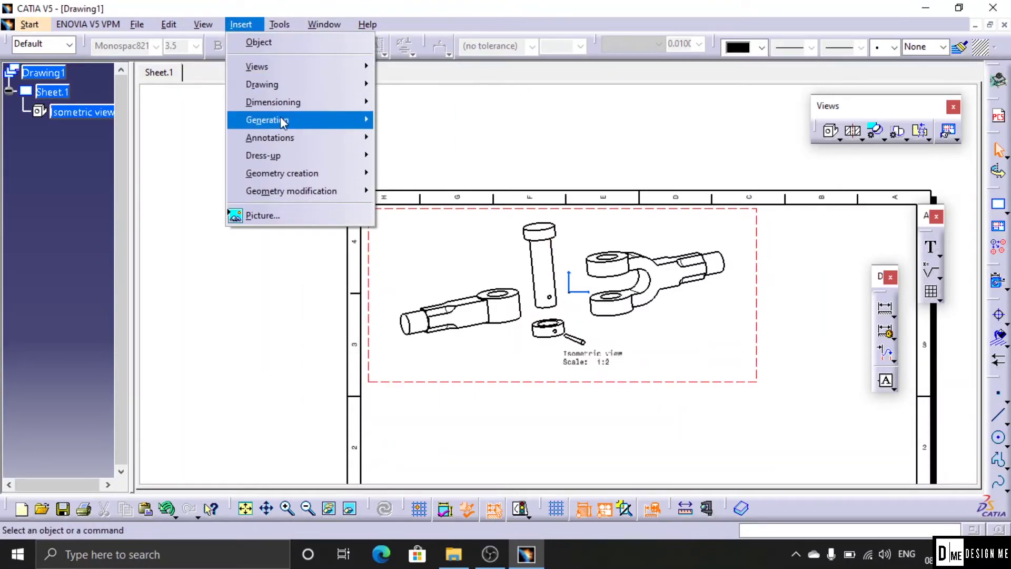
pyautogui.moveTo(281, 120)
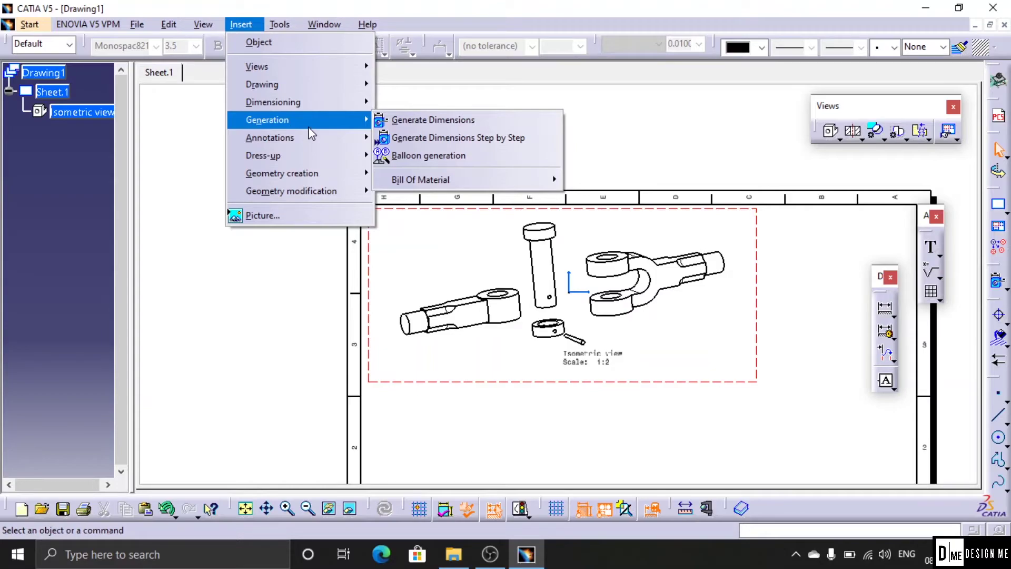
pyautogui.moveTo(421, 190)
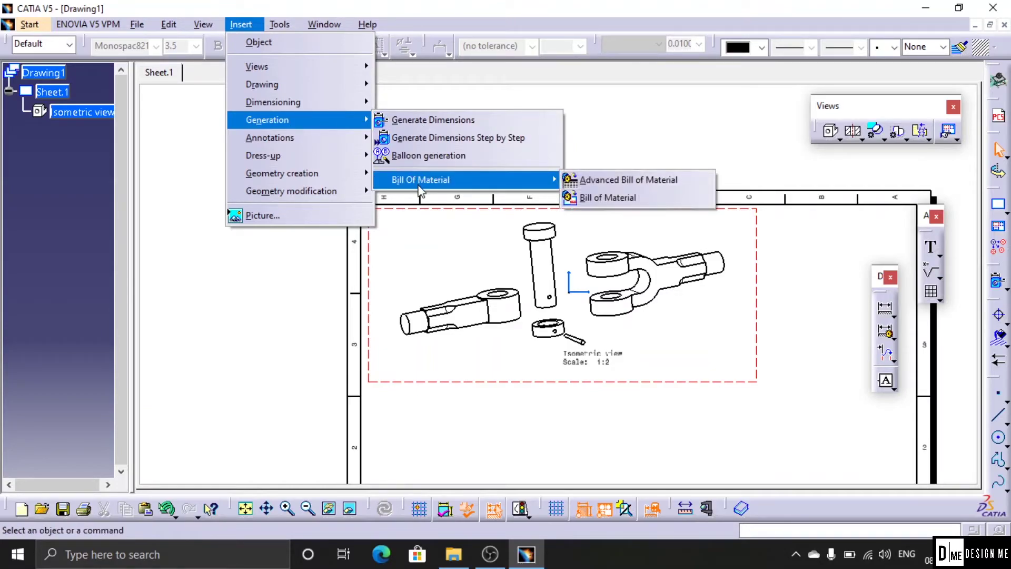
pyautogui.click(600, 201)
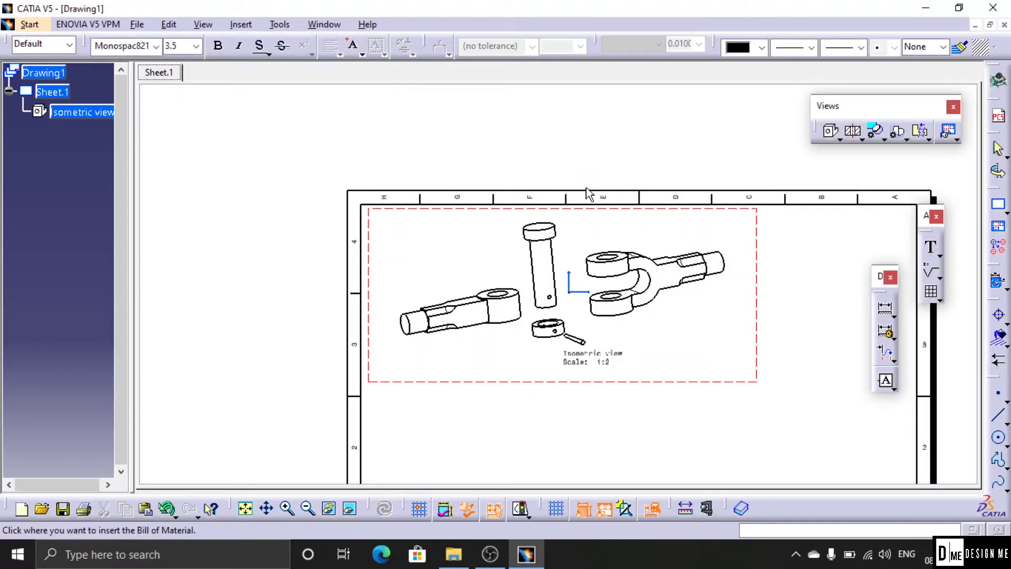
pyautogui.click(710, 310)
pyautogui.keyDown('ctrl'); pyautogui.moveTo(780, 417); pyautogui.dragTo(758, 383, button='middle'); pyautogui.keyUp('ctrl')
pyautogui.moveTo(729, 399)
pyautogui.mouseDown(button='middle')
pyautogui.moveTo(685, 399)
pyautogui.moveTo(419, 345)
pyautogui.mouseUp(button='middle')
pyautogui.keyDown('ctrl'); pyautogui.moveTo(581, 358); pyautogui.dragTo(616, 316, button='middle'); pyautogui.keyUp('ctrl')
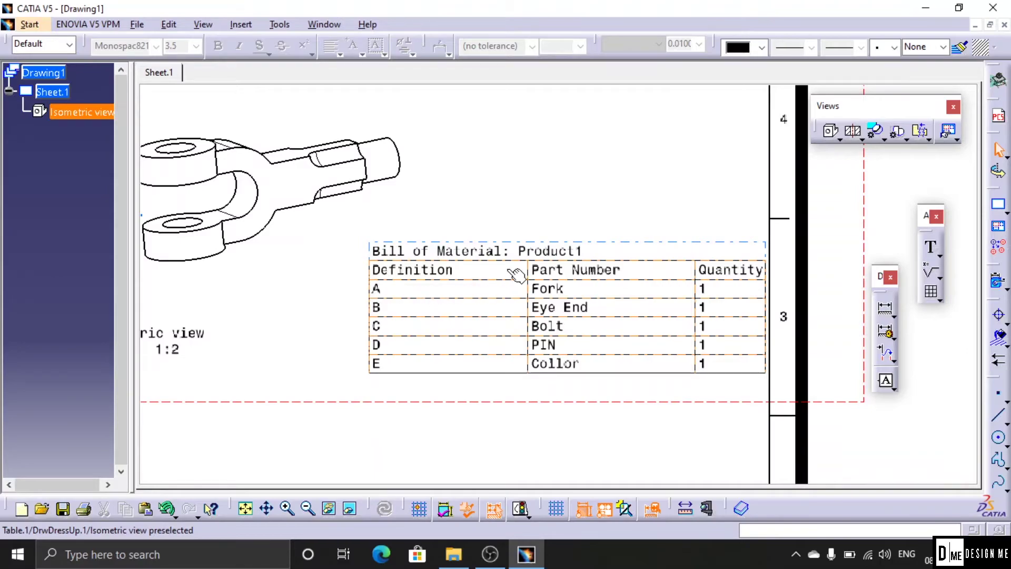
pyautogui.moveTo(409, 304); pyautogui.dragTo(406, 333, button='middle')
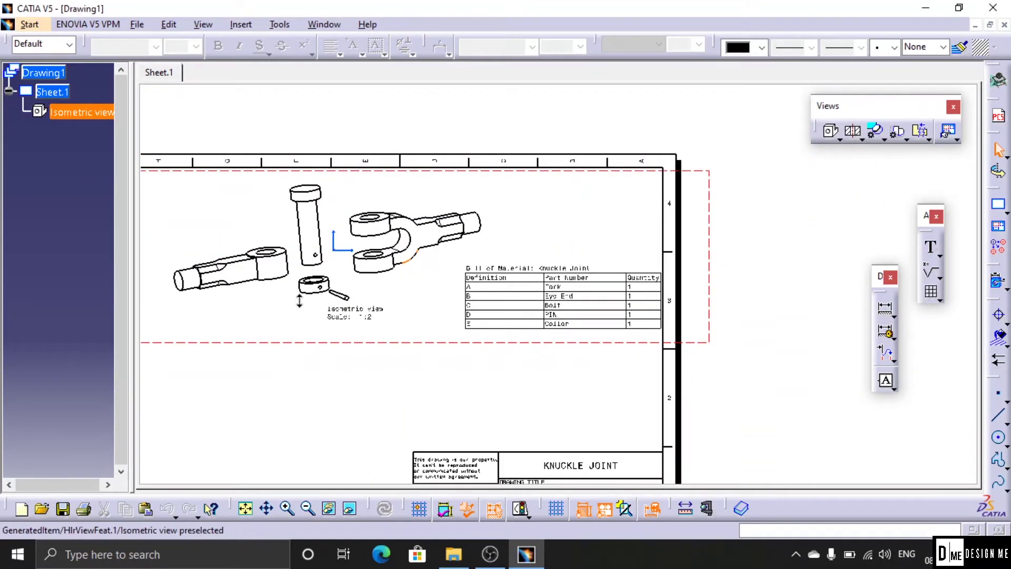
pyautogui.moveTo(299, 300)
pyautogui.mouseDown(button='middle')
pyautogui.moveTo(350, 216)
pyautogui.moveTo(330, 293)
pyautogui.mouseUp(button='middle')
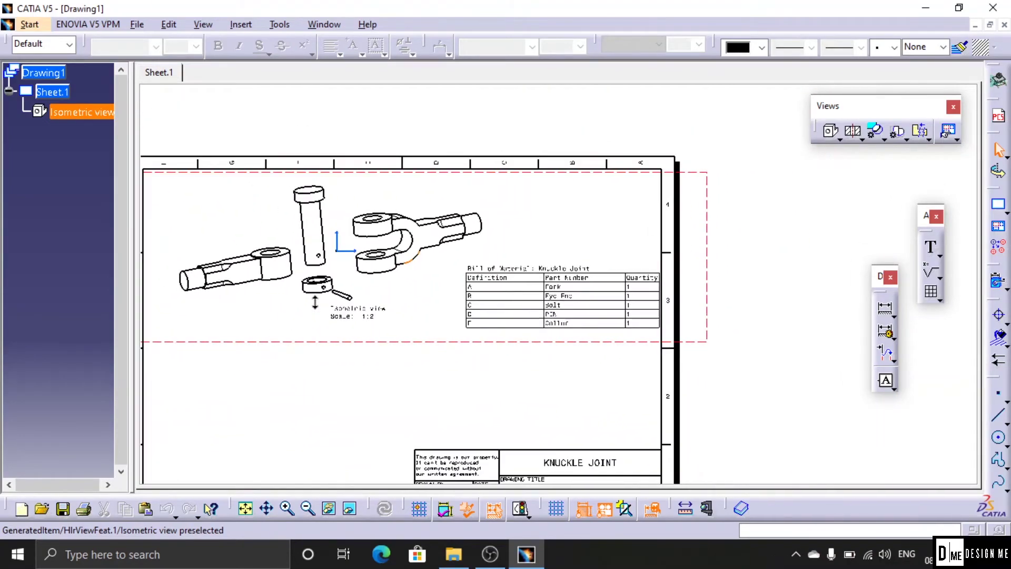
# Step: Try to generate balloons for the components in the isometric view
pyautogui.click(322, 25)
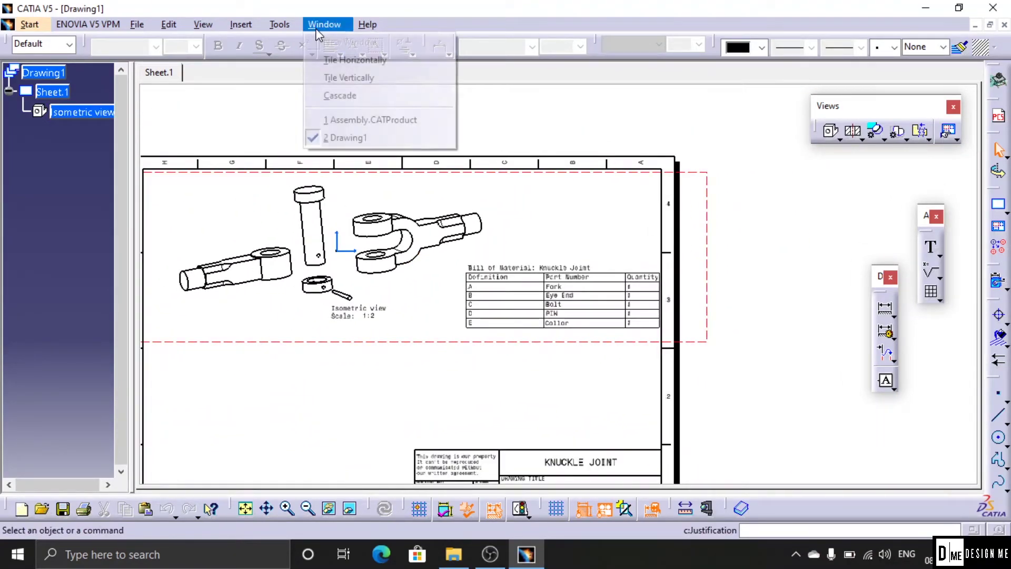
pyautogui.moveTo(300, 27)
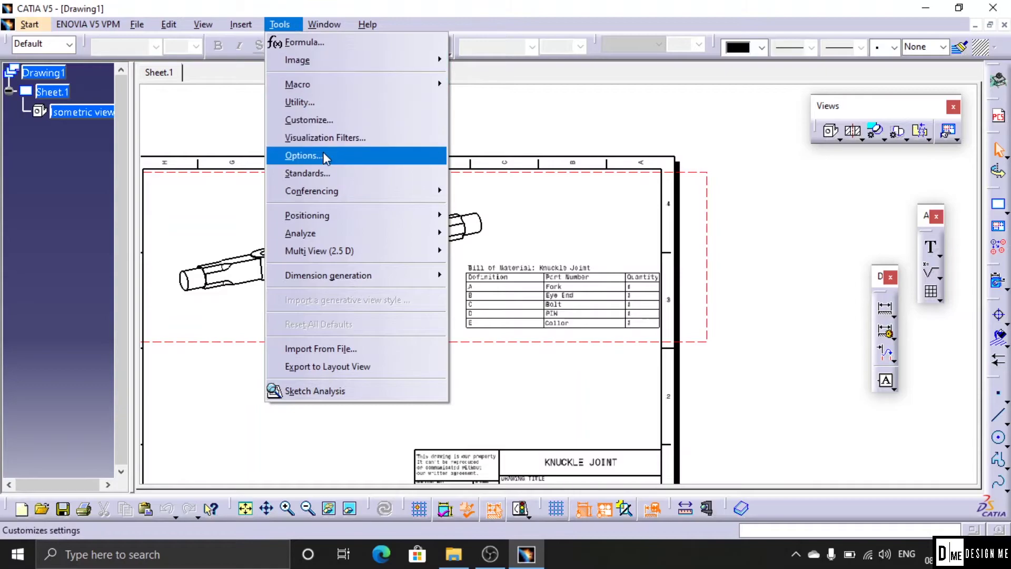
pyautogui.moveTo(258, 24)
pyautogui.moveTo(273, 123)
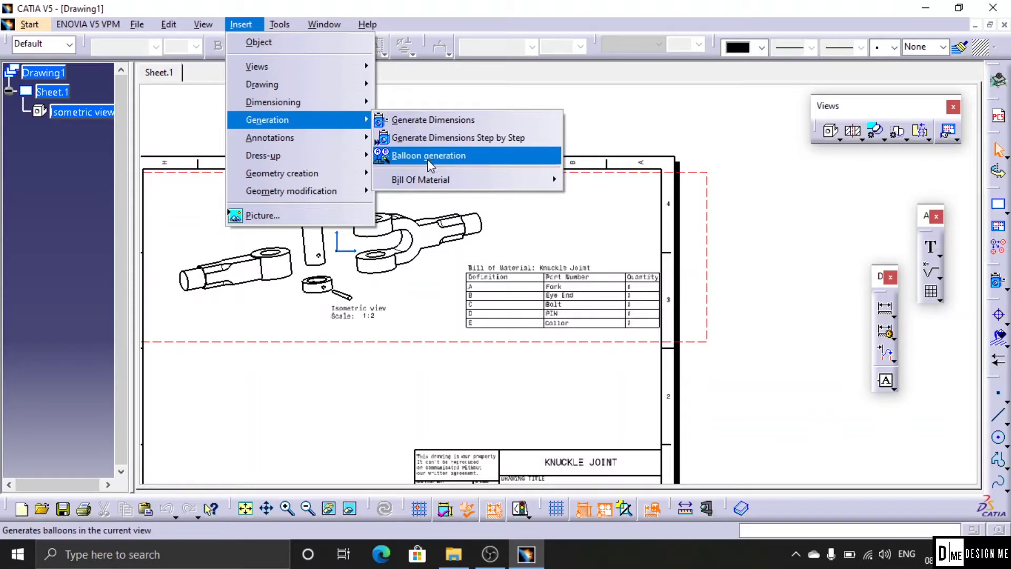
pyautogui.click(481, 157)
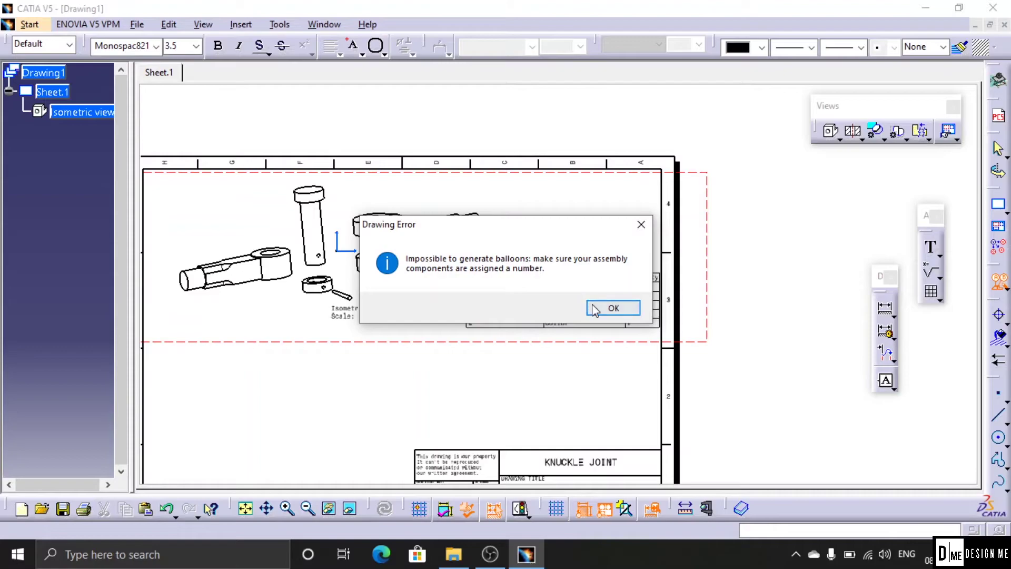
pyautogui.click(613, 308)
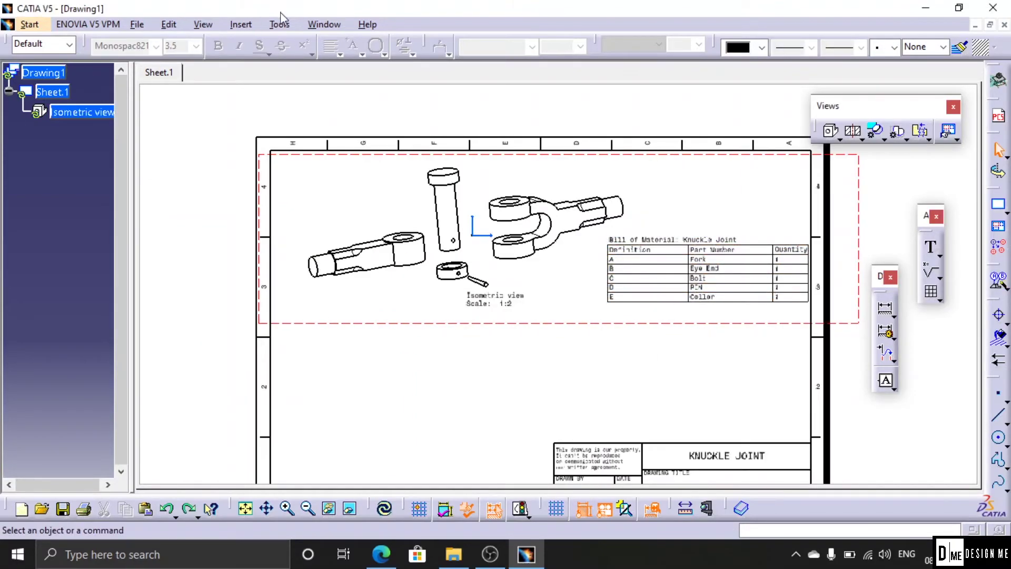
# Step: Switch to Assembly.CATProduct and generate numbering for the Knuckle Joint's components in Letters mode
pyautogui.click(323, 24)
pyautogui.click(369, 120)
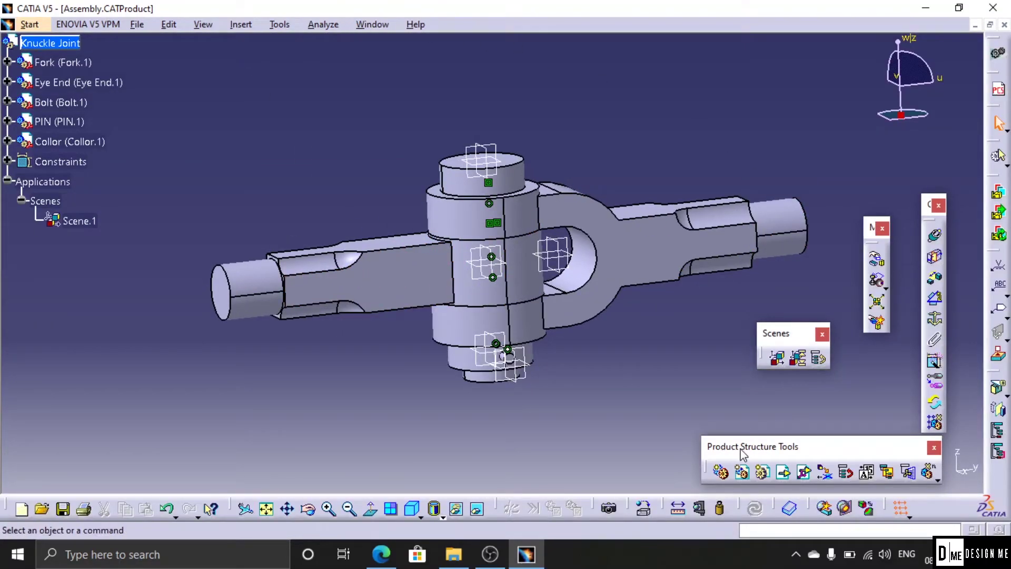
pyautogui.click(67, 45)
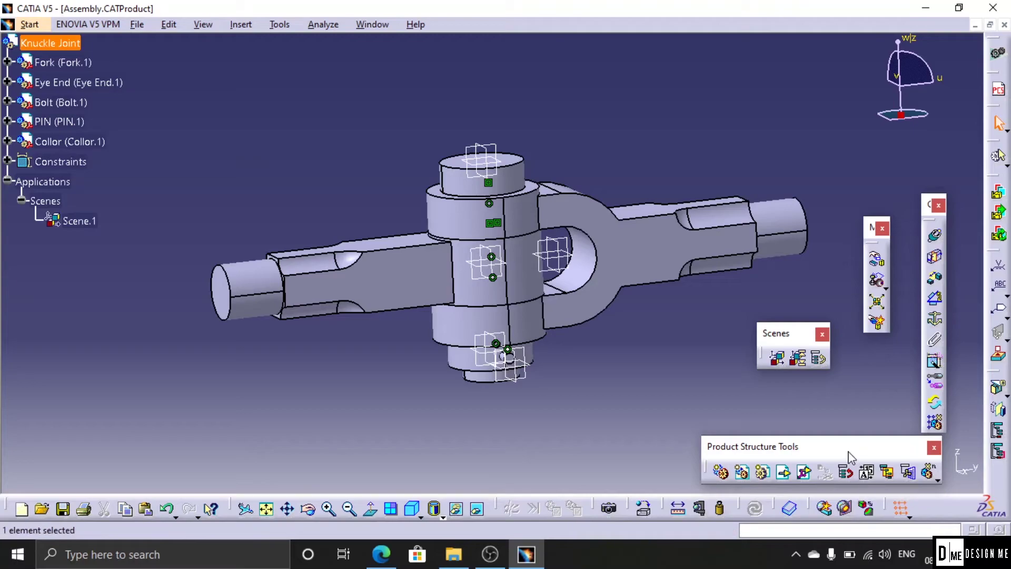
pyautogui.moveTo(806, 87); pyautogui.dragTo(805, 85)
pyautogui.moveTo(749, 62); pyautogui.dragTo(752, 67)
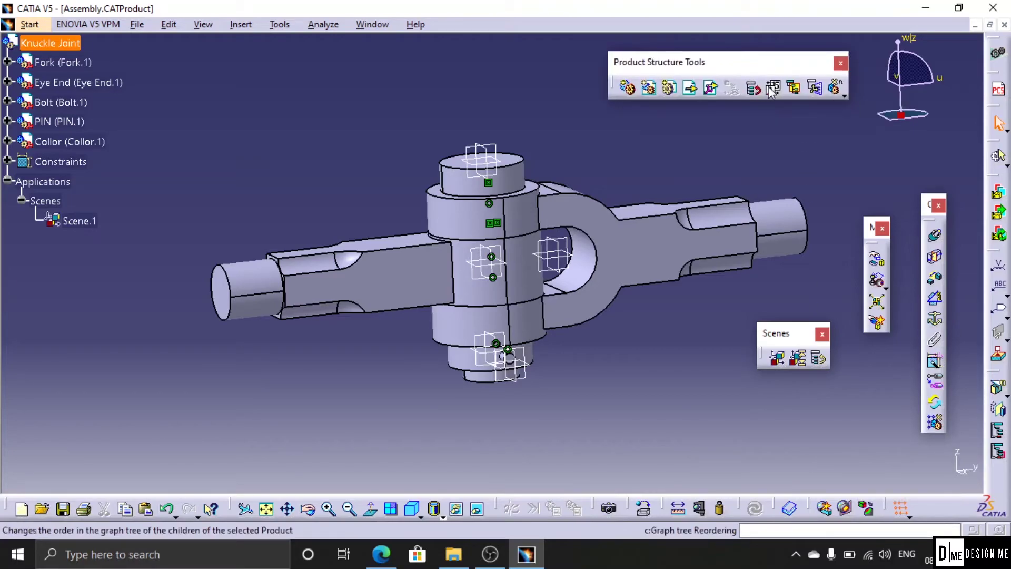
pyautogui.click(776, 87)
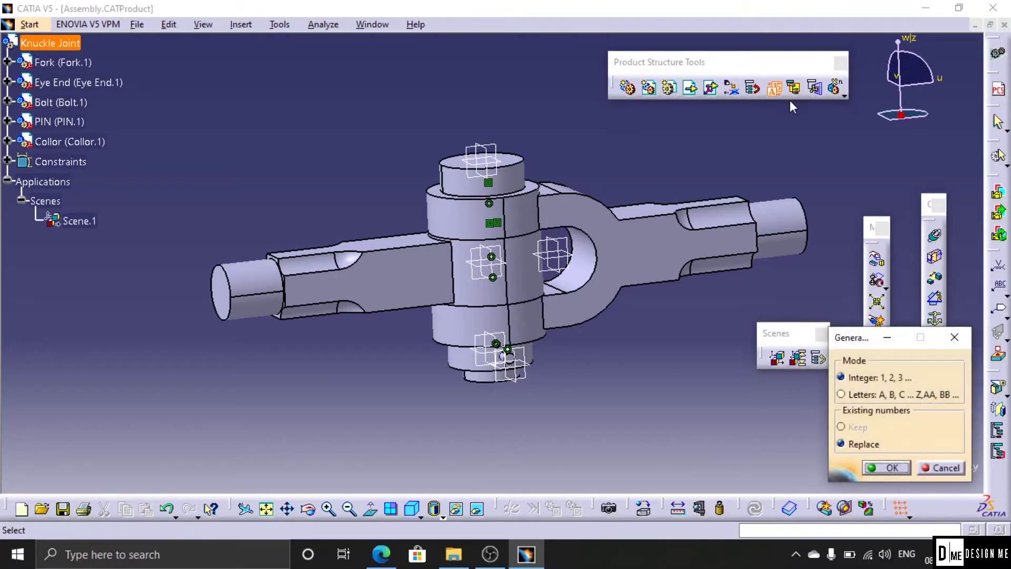
pyautogui.moveTo(850, 331); pyautogui.dragTo(683, 174)
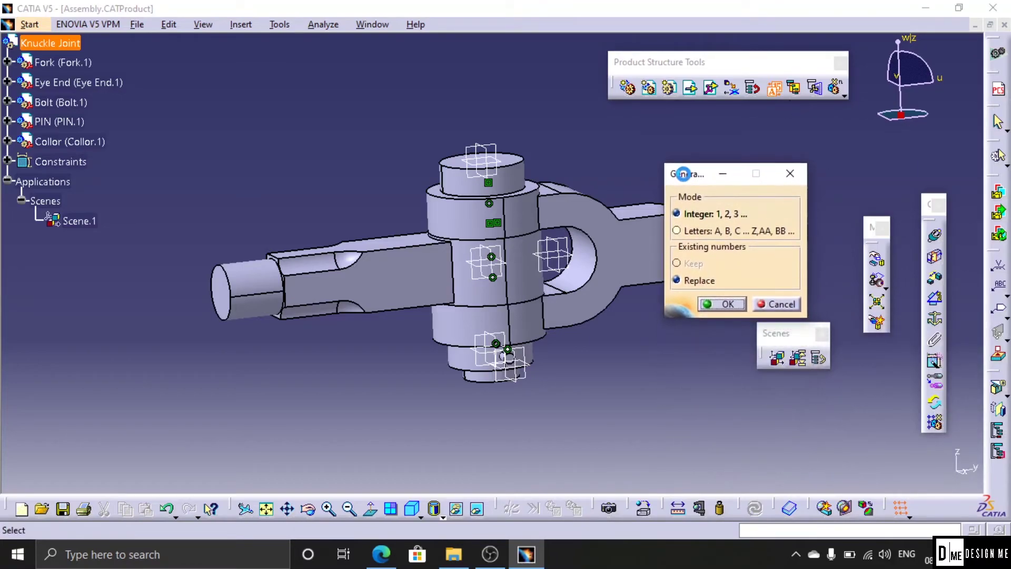
pyautogui.click(700, 232)
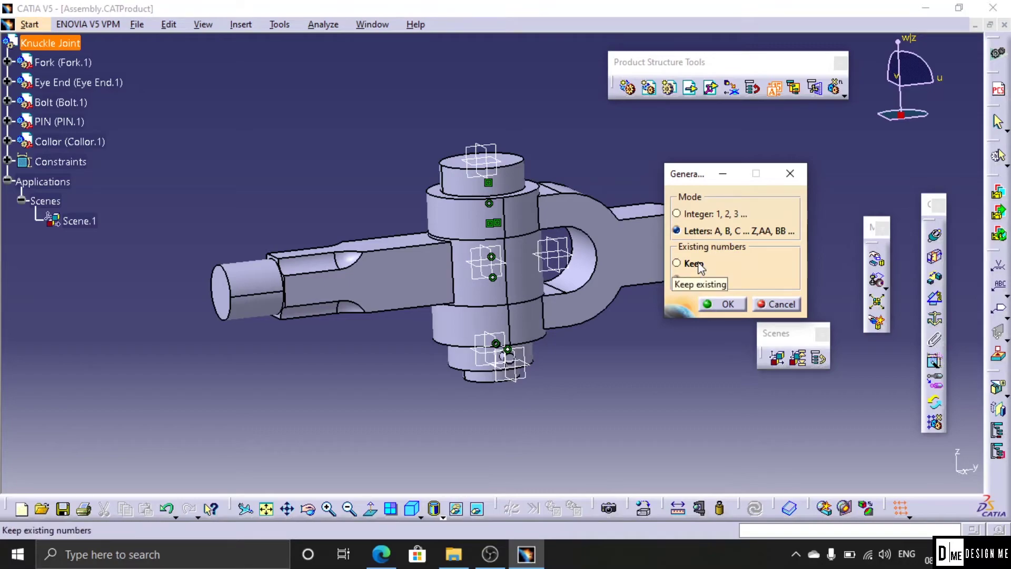
pyautogui.click(727, 305)
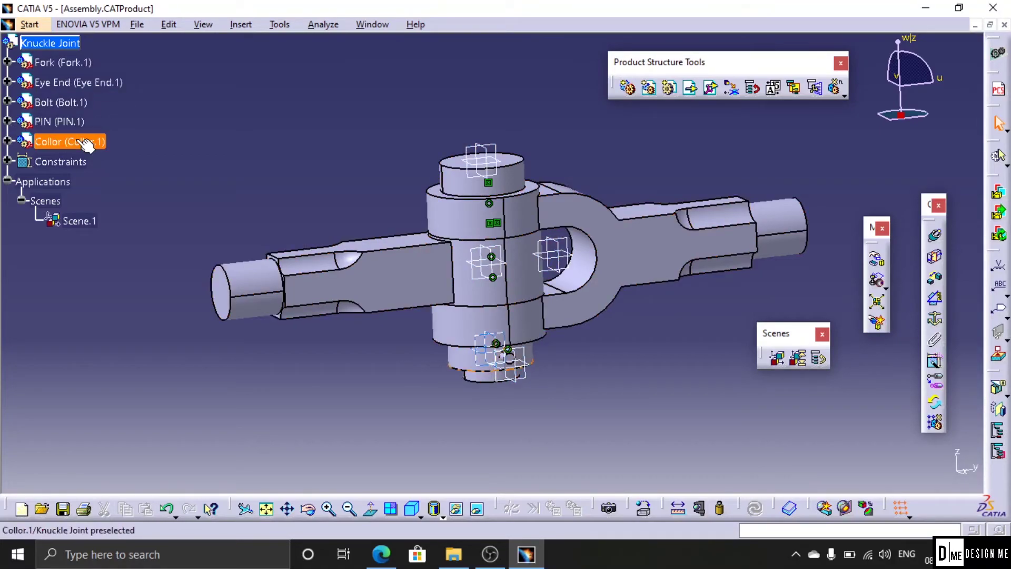
# Step: Switch back to Drawing1 and generate balloons for the components in the isometric view
pyautogui.click(372, 24)
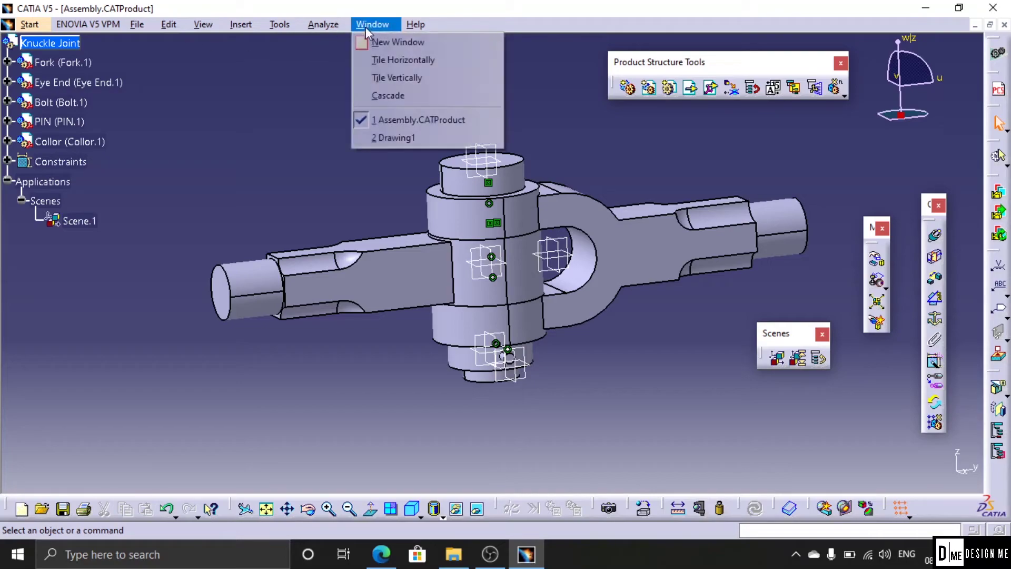
pyautogui.click(385, 135)
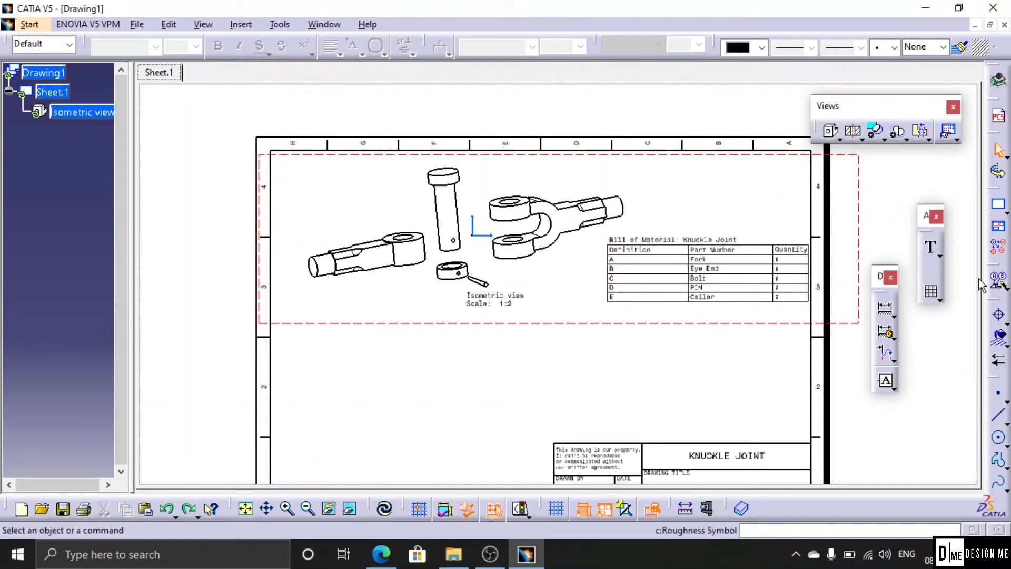
pyautogui.moveTo(815, 318); pyautogui.dragTo(813, 249, button='middle')
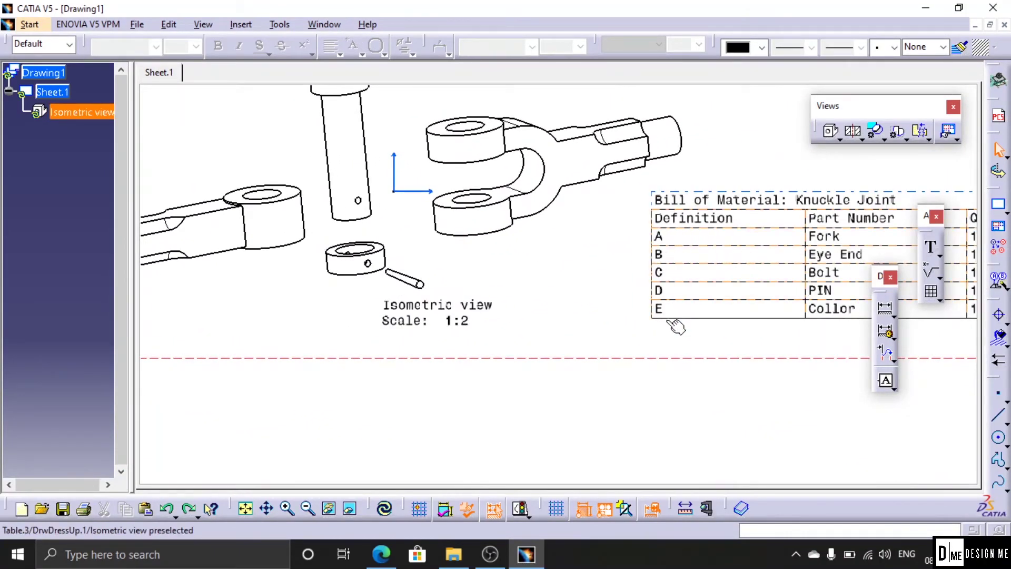
pyautogui.moveTo(833, 318)
pyautogui.mouseDown(button='middle')
pyautogui.moveTo(605, 228)
pyautogui.moveTo(589, 268)
pyautogui.mouseUp(button='middle')
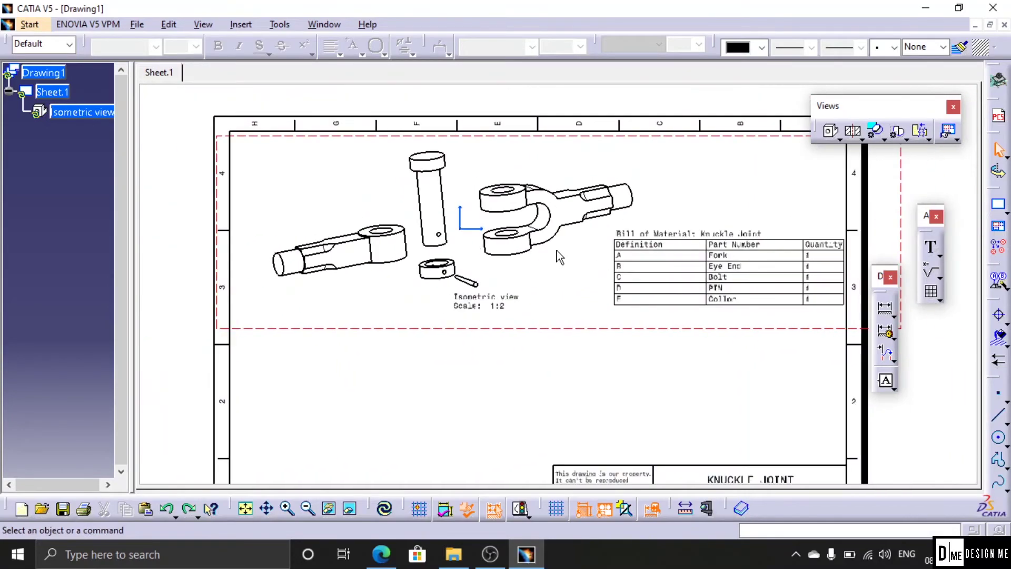
pyautogui.click(199, 27)
pyautogui.moveTo(240, 24)
pyautogui.moveTo(343, 124)
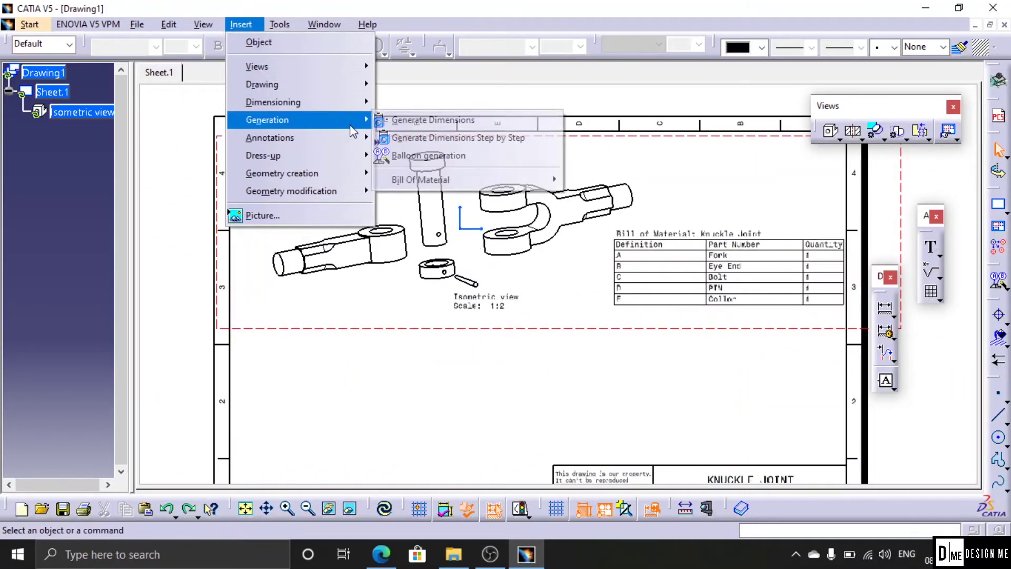
pyautogui.click(462, 167)
pyautogui.scroll(-2, 523, 301)
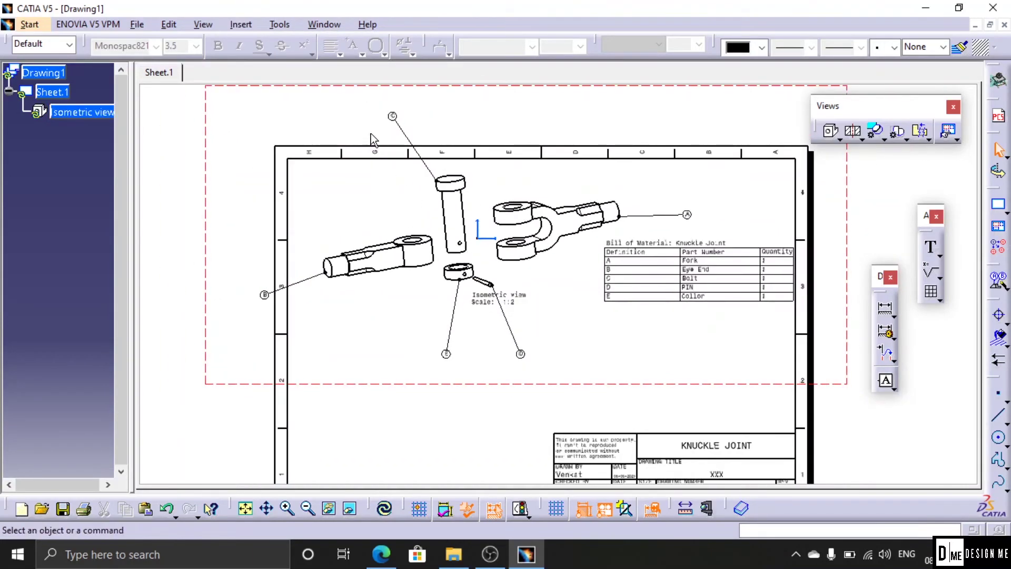
# Step: Reposition balloons C, B, E, D and A close to their parts so that they sit inside the drawing frame
pyautogui.moveTo(393, 116); pyautogui.dragTo(392, 180)
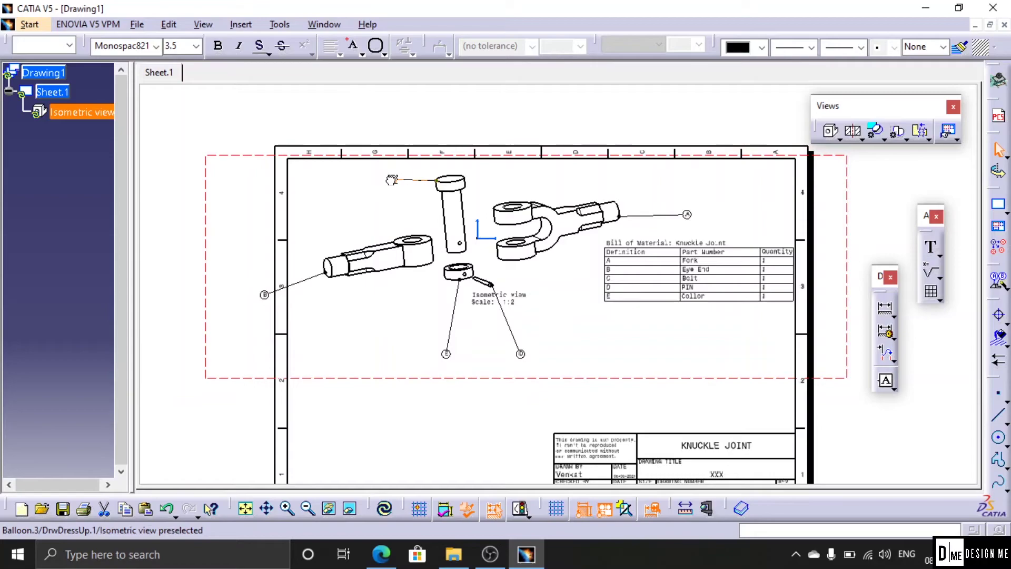
pyautogui.click(265, 294)
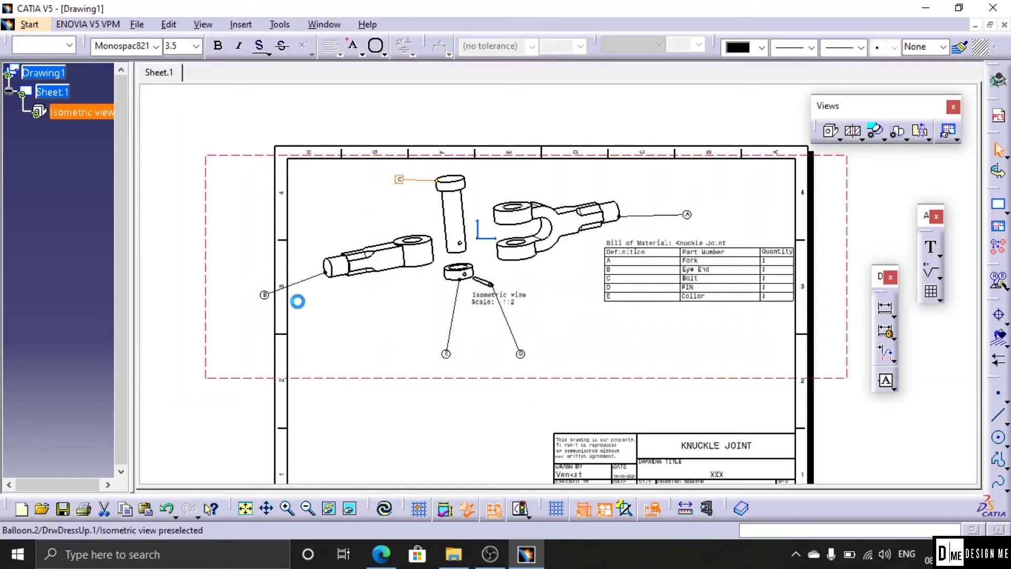
pyautogui.moveTo(322, 303); pyautogui.dragTo(317, 300)
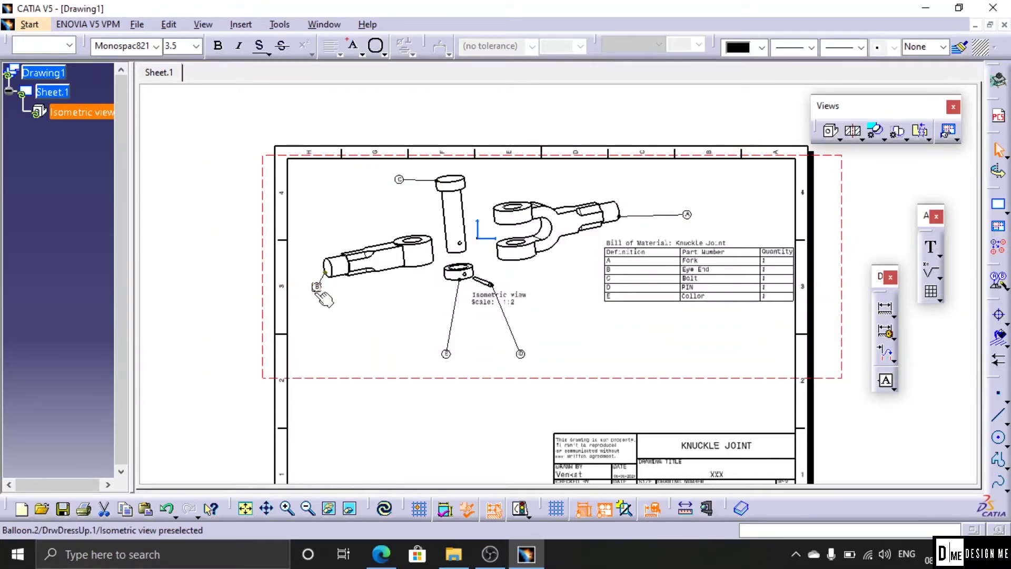
pyautogui.moveTo(446, 354); pyautogui.dragTo(437, 299)
pyautogui.moveTo(521, 354); pyautogui.dragTo(520, 280)
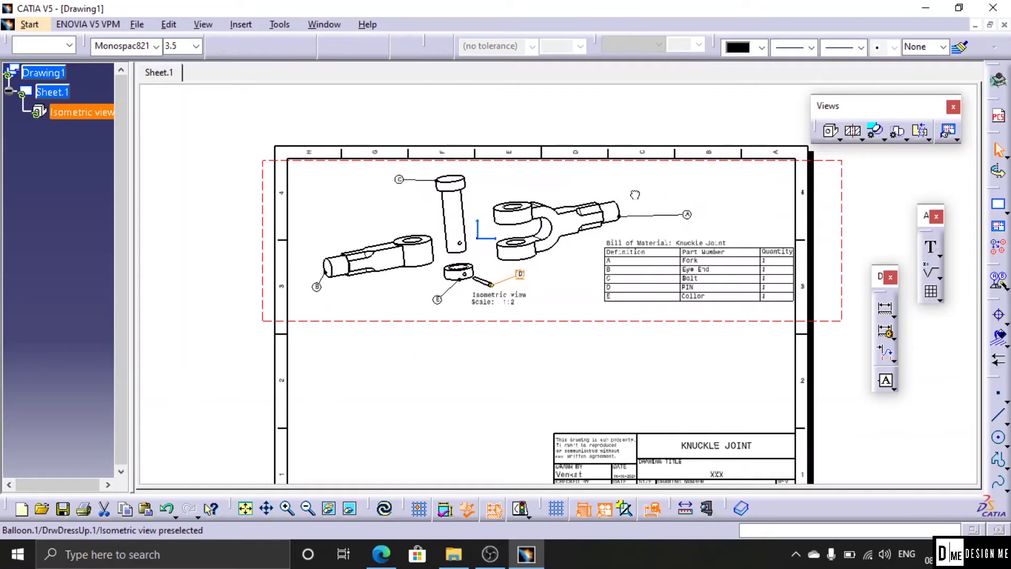
pyautogui.moveTo(635, 195)
pyautogui.mouseDown()
pyautogui.moveTo(622, 191)
pyautogui.moveTo(635, 176)
pyautogui.mouseUp()
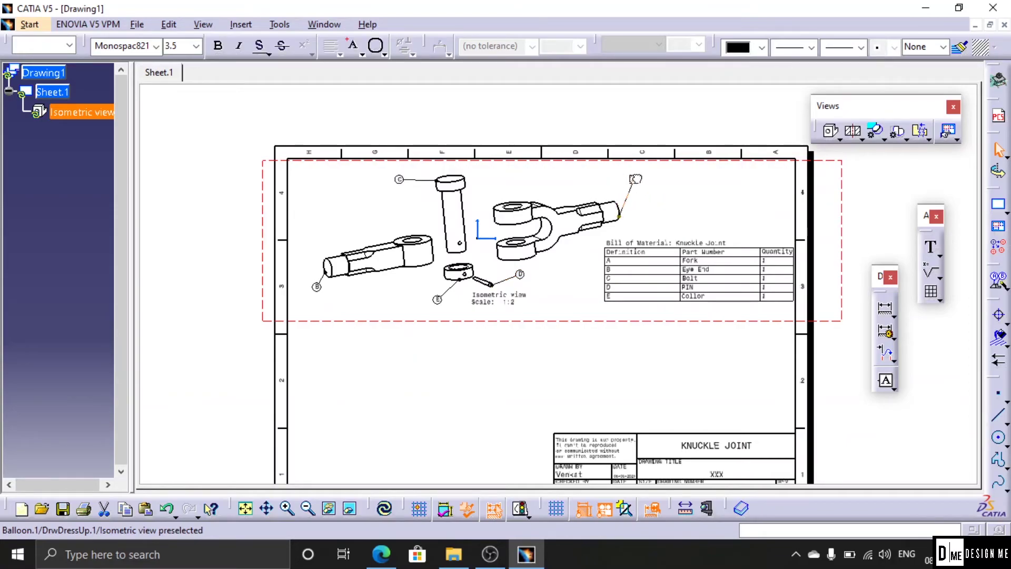
# Step: Move the leader anchor of balloon A from the fork's end face to the flat on its shank
pyautogui.moveTo(589, 337)
pyautogui.mouseDown(button='middle')
pyautogui.moveTo(594, 284)
pyautogui.moveTo(630, 207)
pyautogui.mouseUp(button='middle')
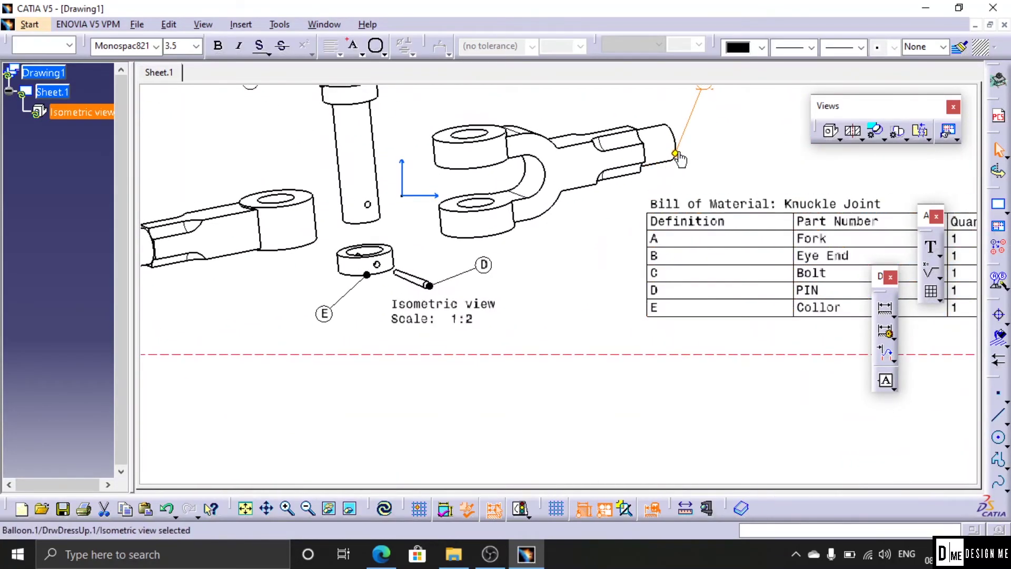
pyautogui.moveTo(676, 153); pyautogui.dragTo(621, 137)
pyautogui.moveTo(551, 227); pyautogui.dragTo(539, 270, button='middle')
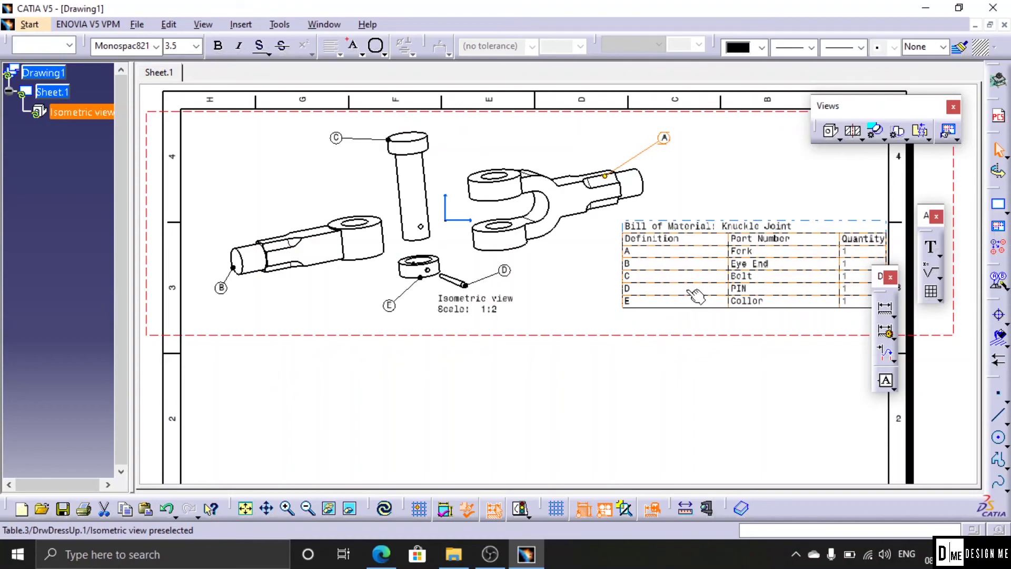
# Step: Replace the existing bill of material table with a new Default-style bill of material generated from the isometric view
pyautogui.rightClick(656, 237)
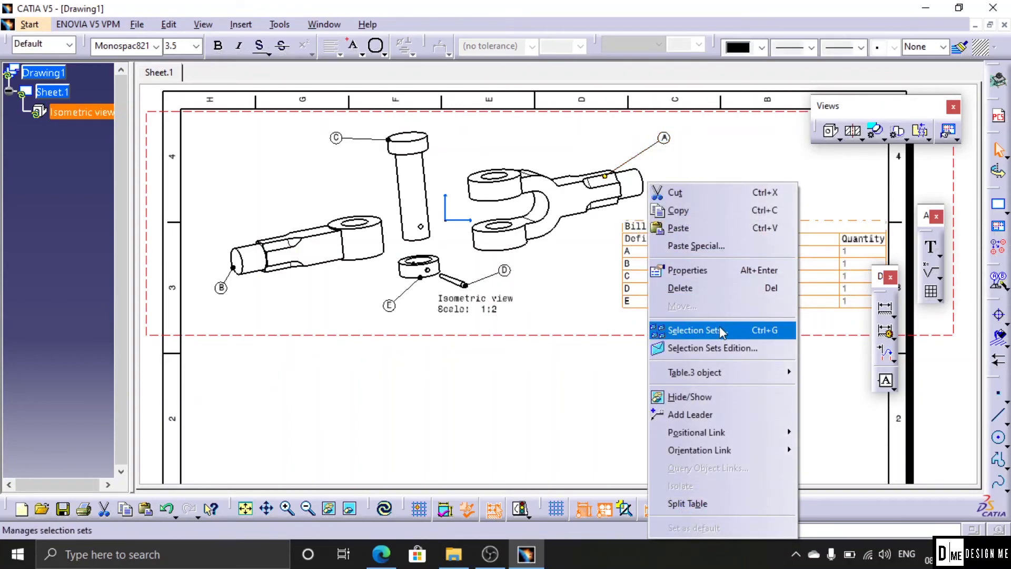
pyautogui.click(695, 289)
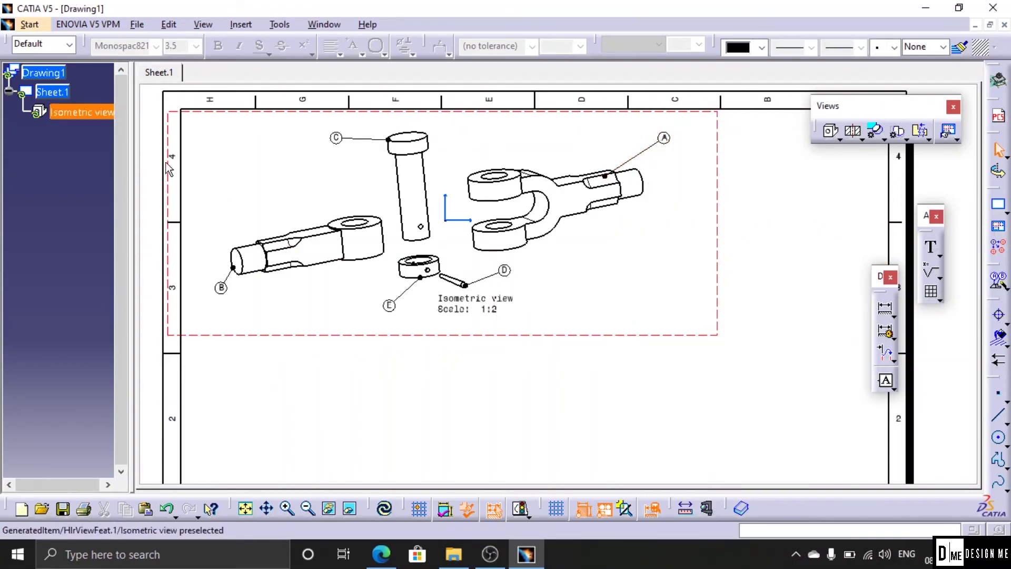
pyautogui.click(322, 24)
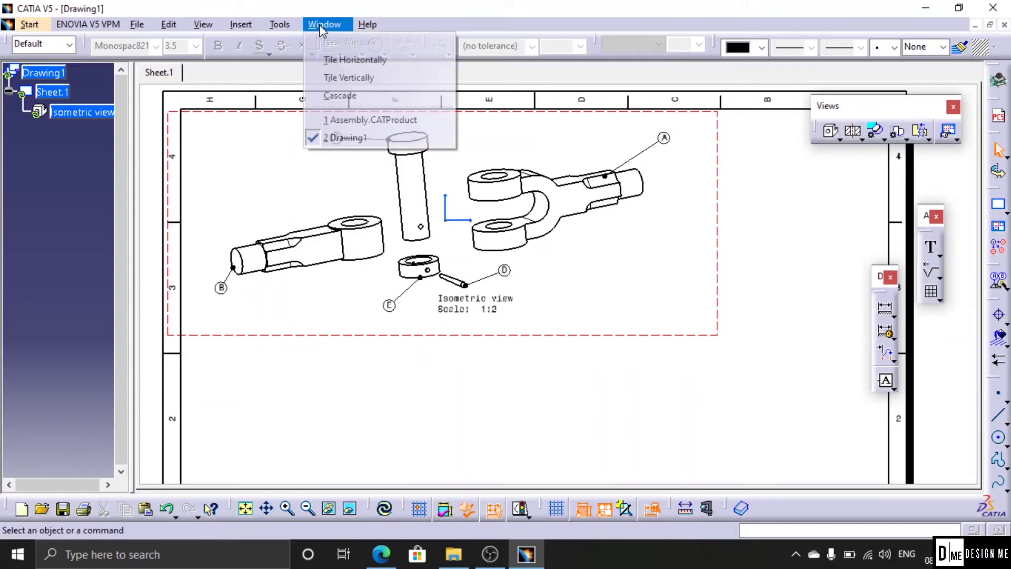
pyautogui.moveTo(241, 24)
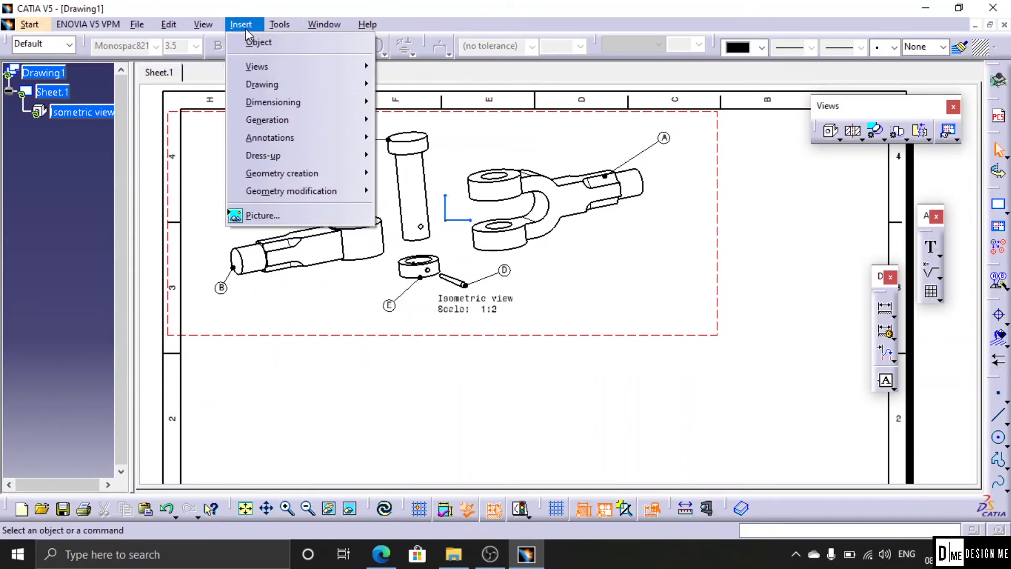
pyautogui.moveTo(278, 108)
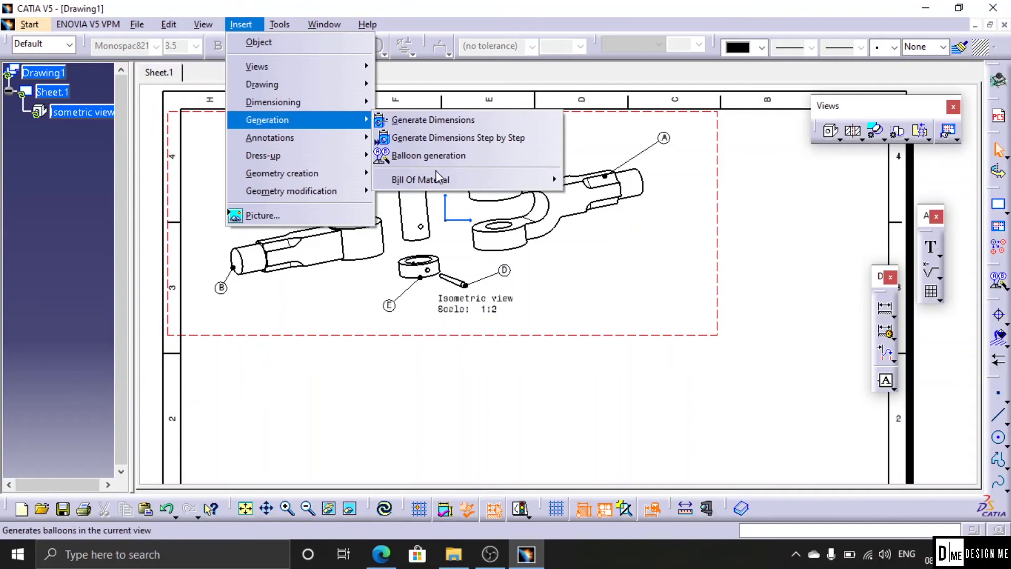
pyautogui.moveTo(443, 179)
pyautogui.click(606, 180)
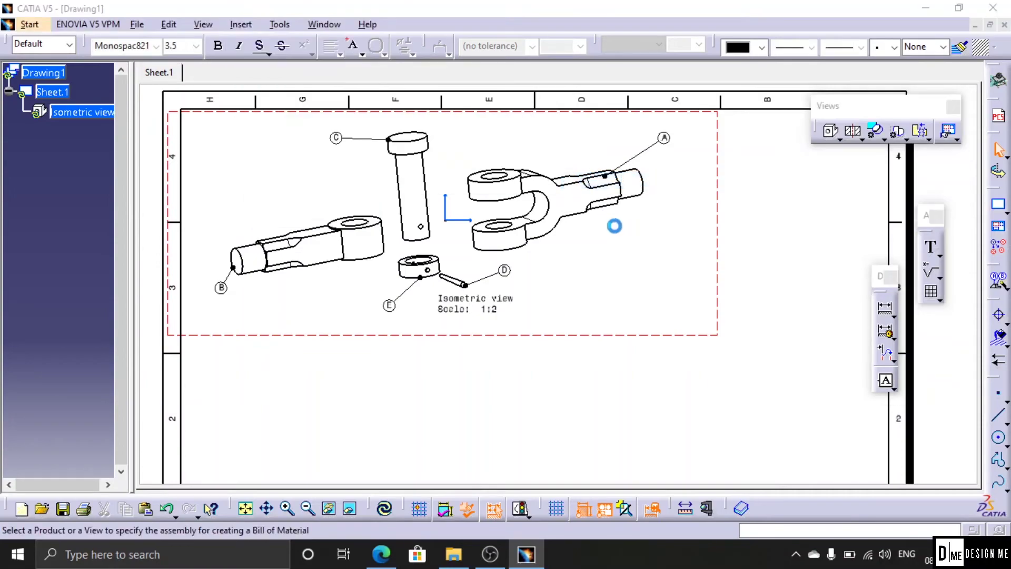
pyautogui.click(614, 222)
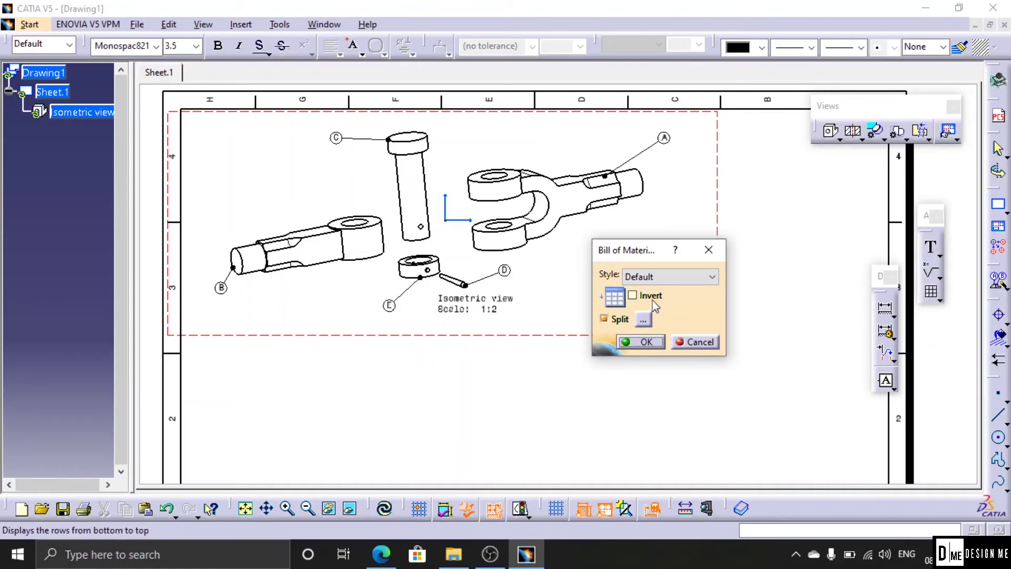
pyautogui.click(653, 340)
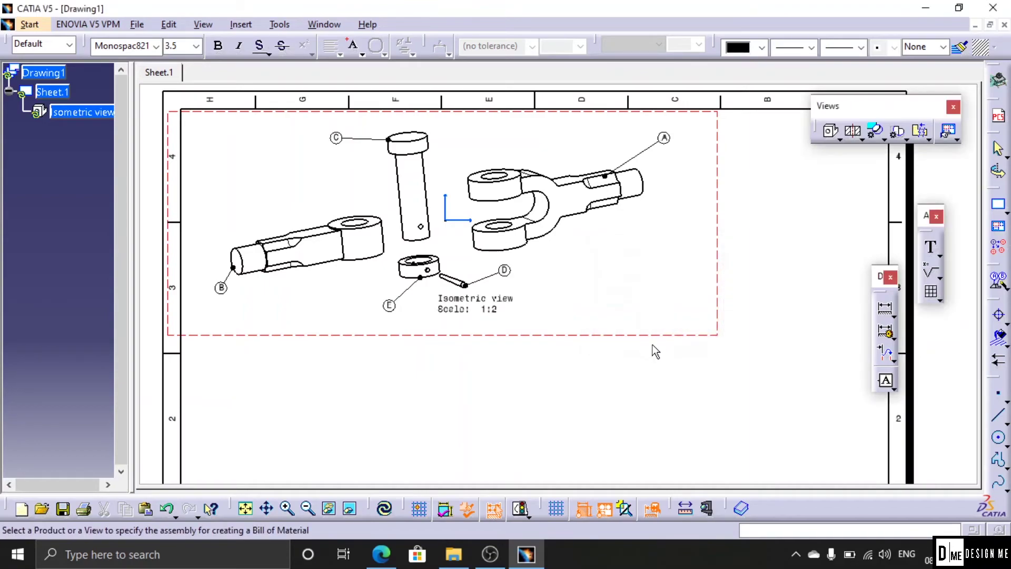
pyautogui.click(718, 227)
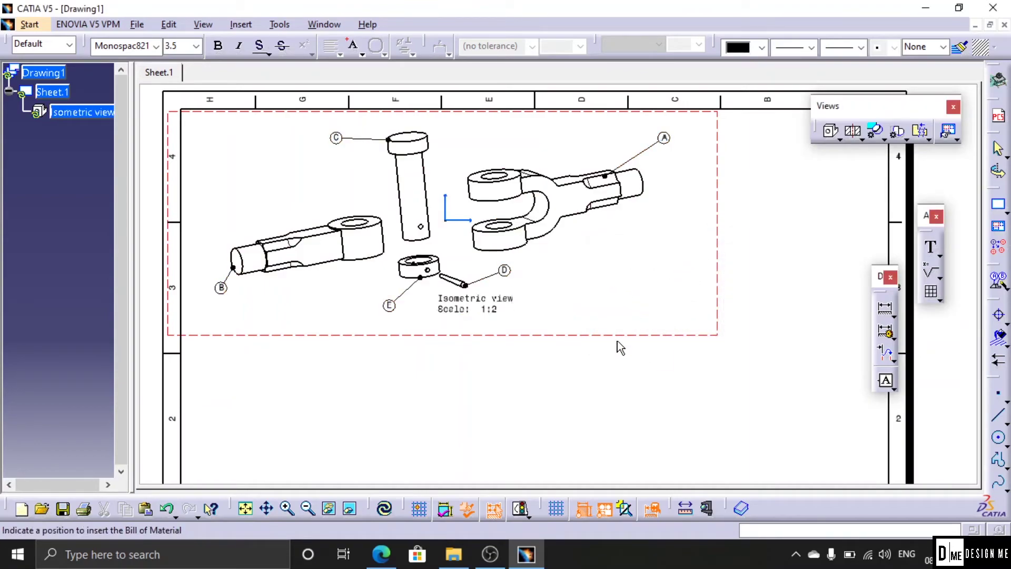
pyautogui.click(634, 294)
# Step: Move the new bill of material table into the free space below the isometric view
pyautogui.moveTo(634, 296); pyautogui.dragTo(491, 332)
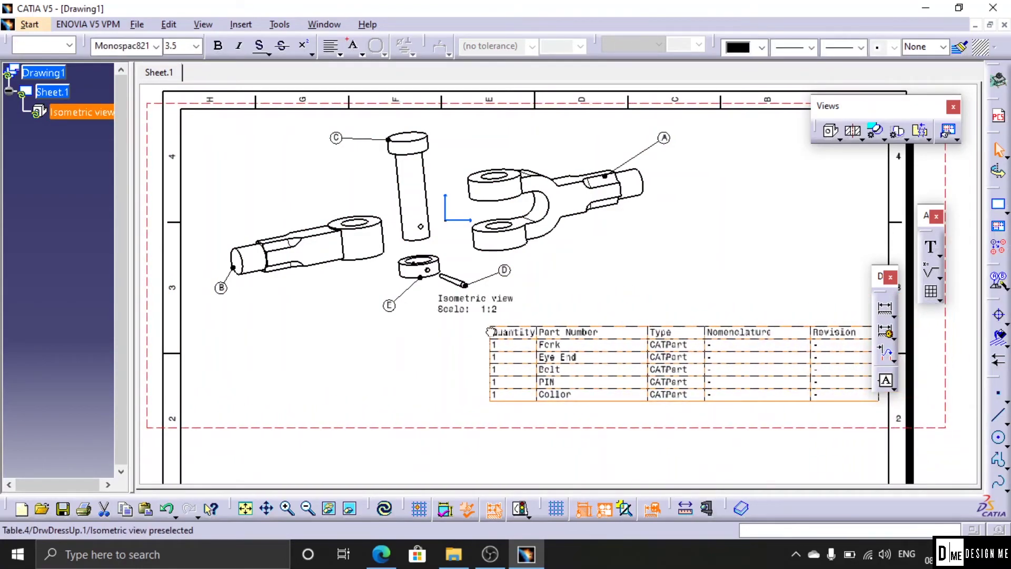
pyautogui.moveTo(448, 339); pyautogui.dragTo(401, 345)
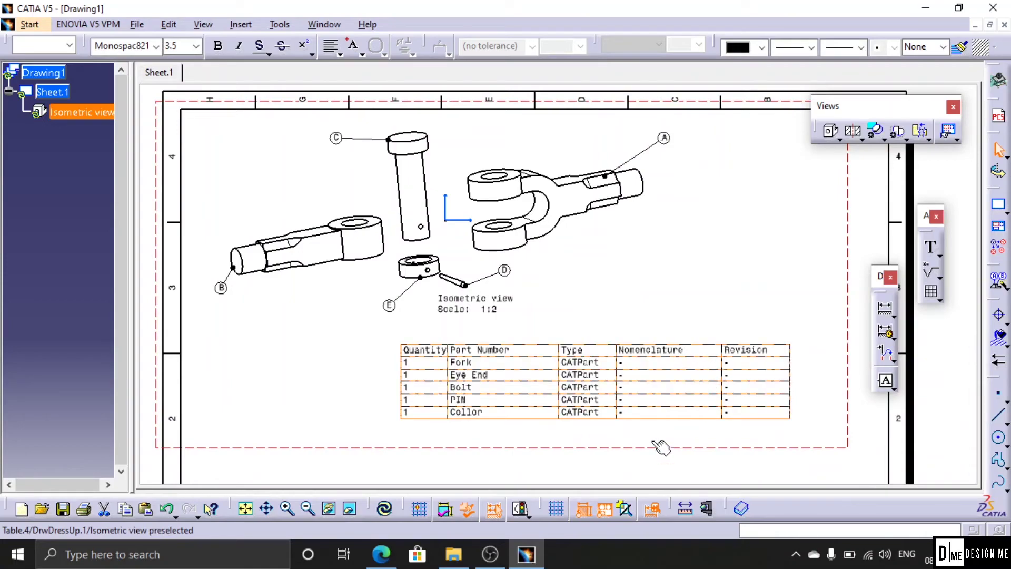
pyautogui.click(594, 450)
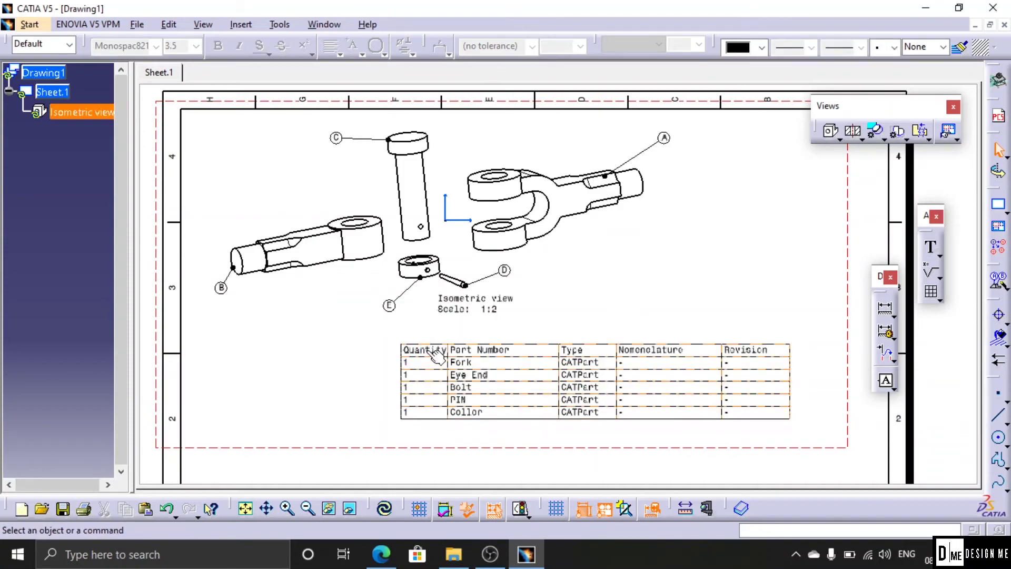
# Step: Try to move the Type column up and remove it from the bill of material table's reported properties
pyautogui.rightClick(433, 350)
pyautogui.click(495, 273)
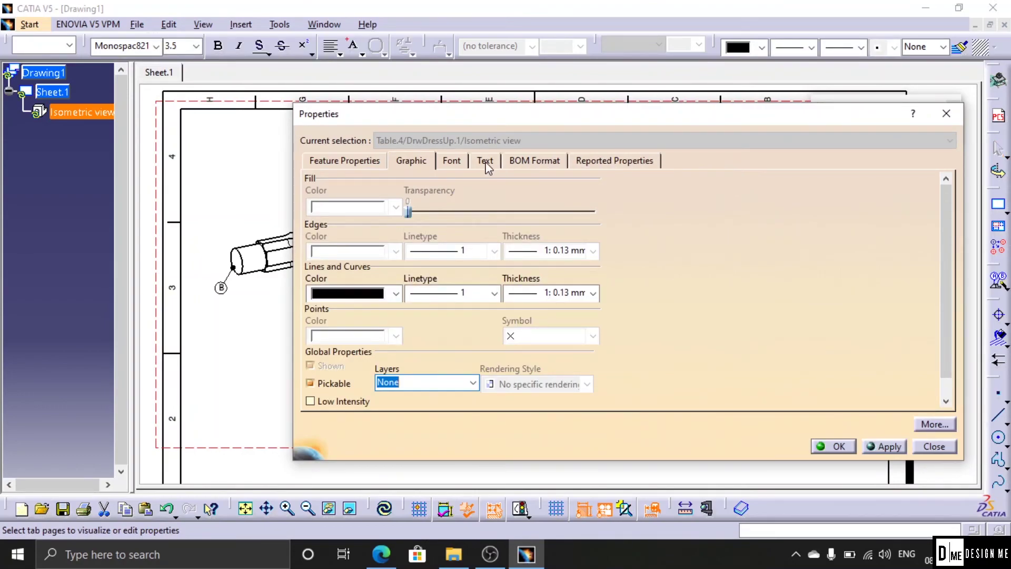
pyautogui.click(517, 159)
pyautogui.click(632, 160)
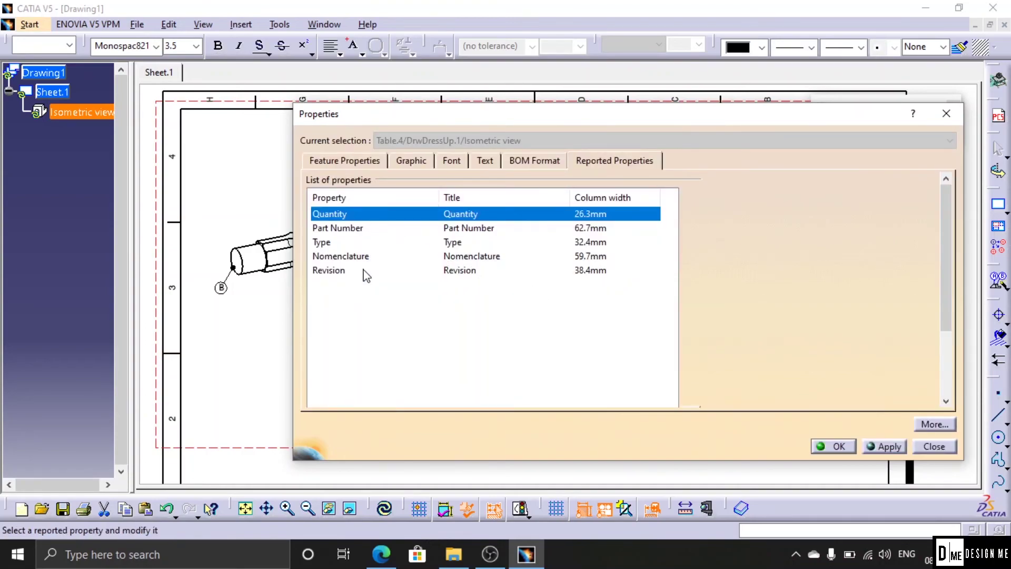
pyautogui.moveTo(943, 233)
pyautogui.mouseDown()
pyautogui.moveTo(956, 293)
pyautogui.moveTo(959, 238)
pyautogui.mouseUp()
pyautogui.click(334, 243)
pyautogui.moveTo(956, 242); pyautogui.dragTo(956, 310)
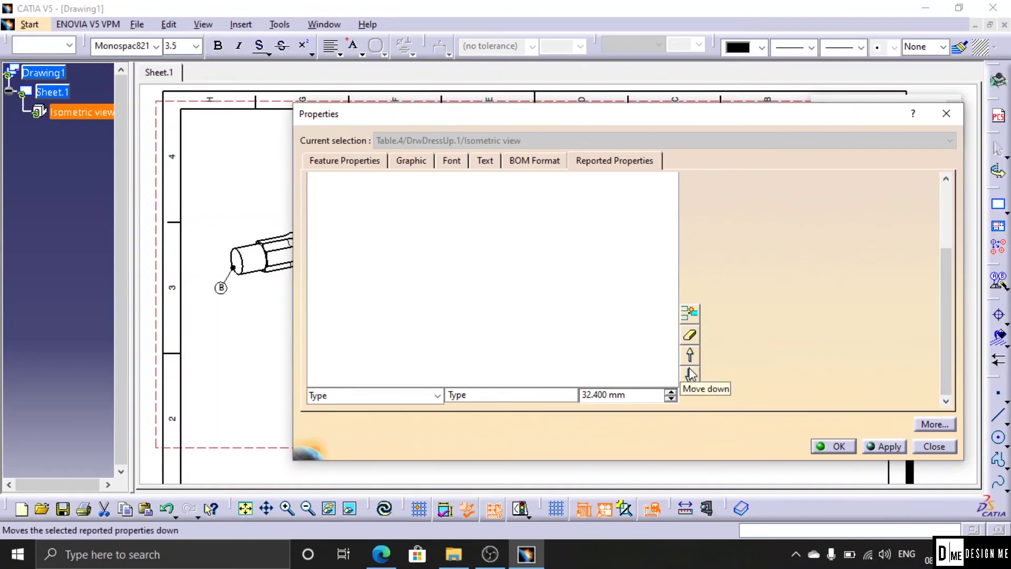
pyautogui.moveTo(672, 79); pyautogui.dragTo(672, 14)
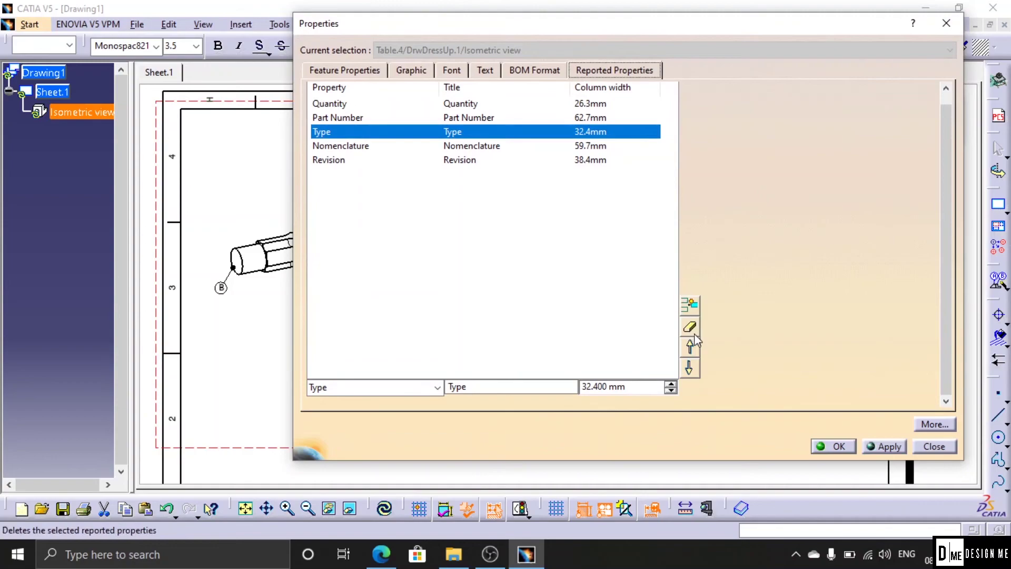
pyautogui.click(690, 347)
pyautogui.click(689, 368)
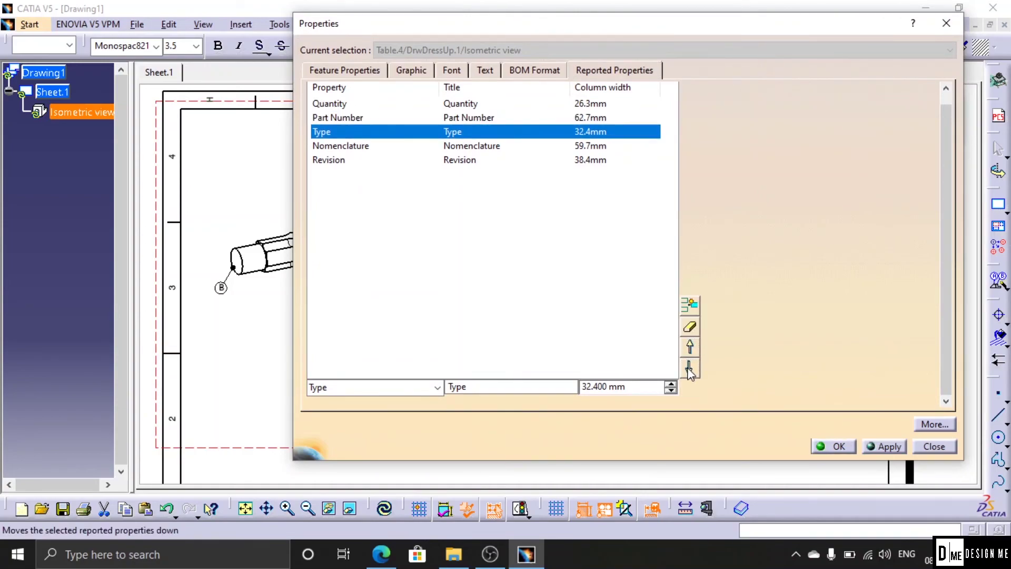
pyautogui.click(685, 351)
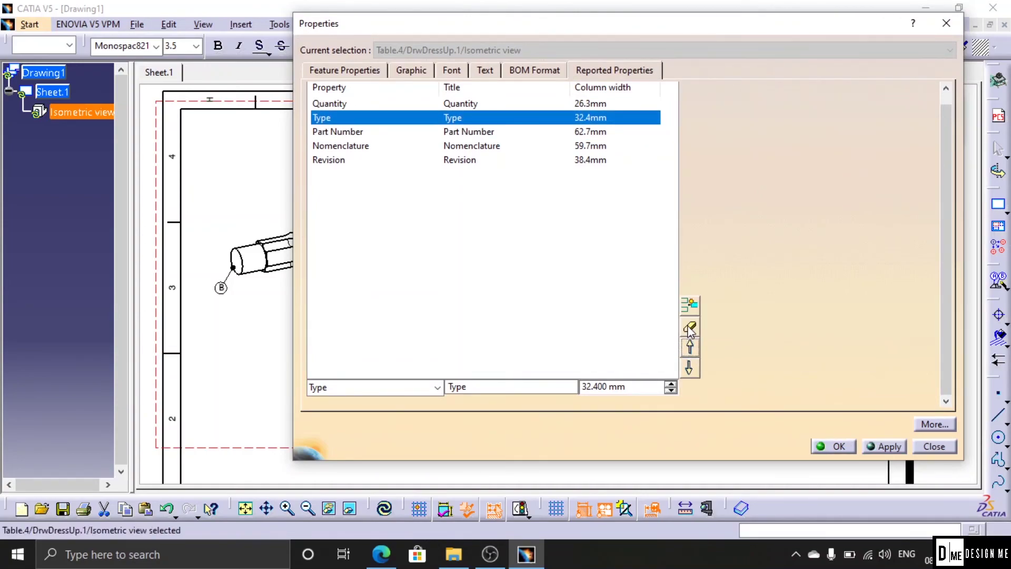
pyautogui.click(690, 333)
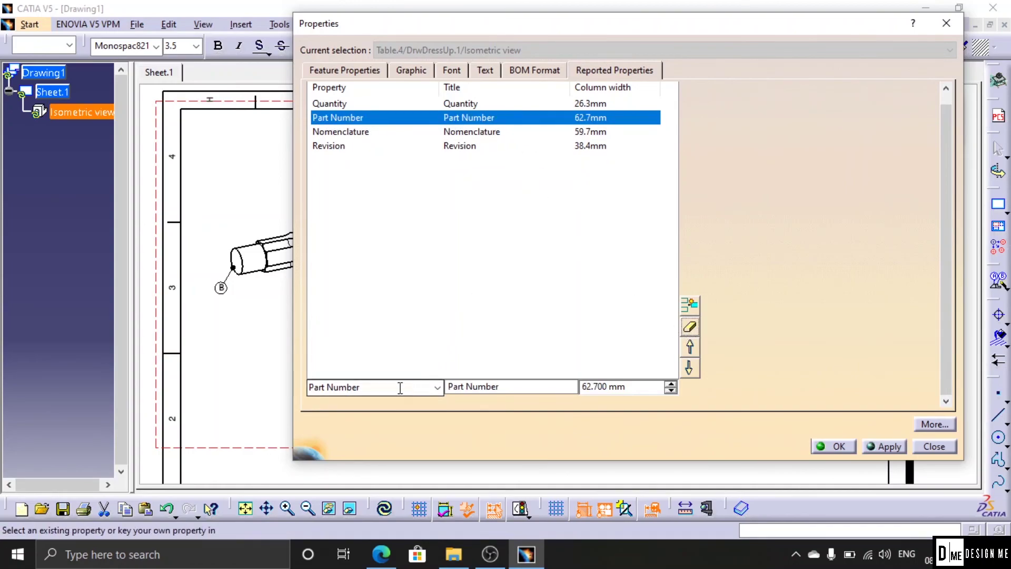
pyautogui.click(406, 387)
pyautogui.click(512, 386)
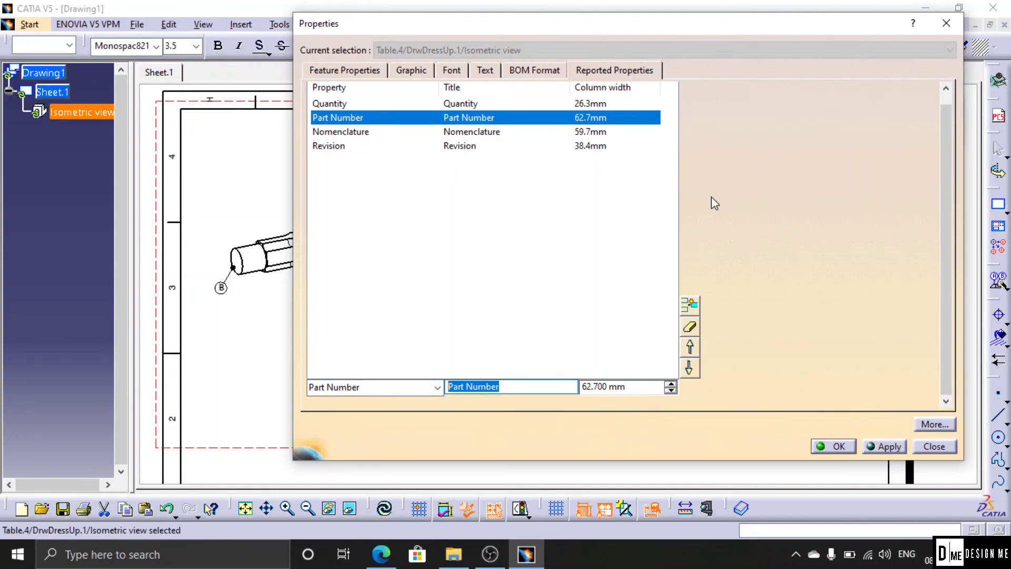
# Step: Examine the table's BOM format, text, font, graphic and feature properties, and close them without applying changes
pyautogui.click(522, 70)
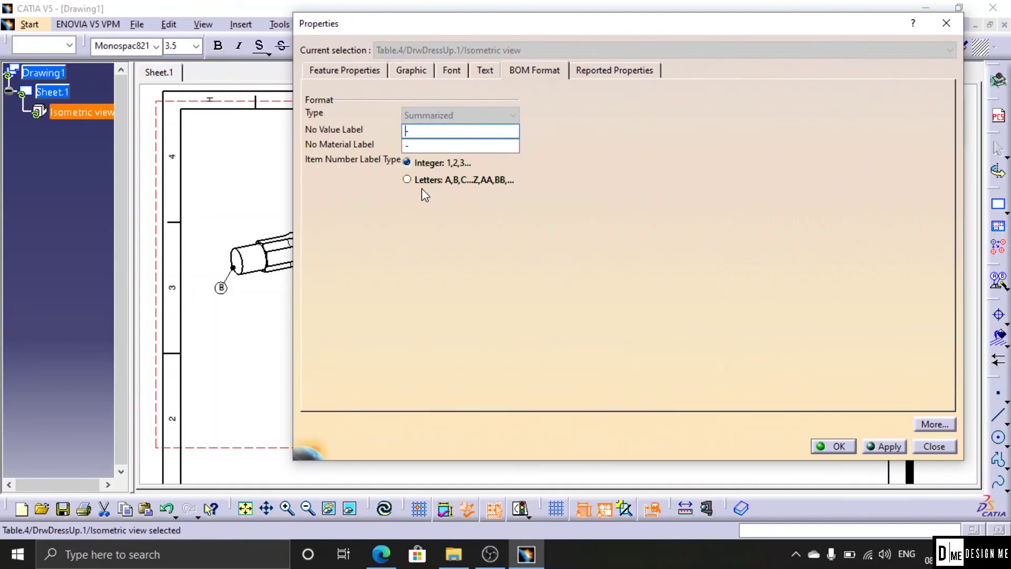
pyautogui.click(491, 180)
pyautogui.click(463, 160)
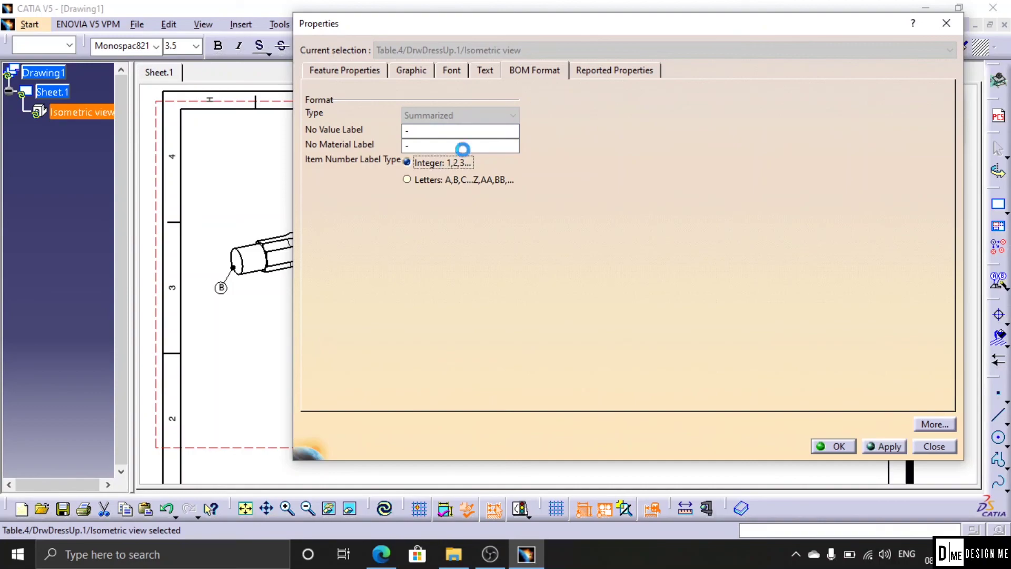
pyautogui.click(484, 70)
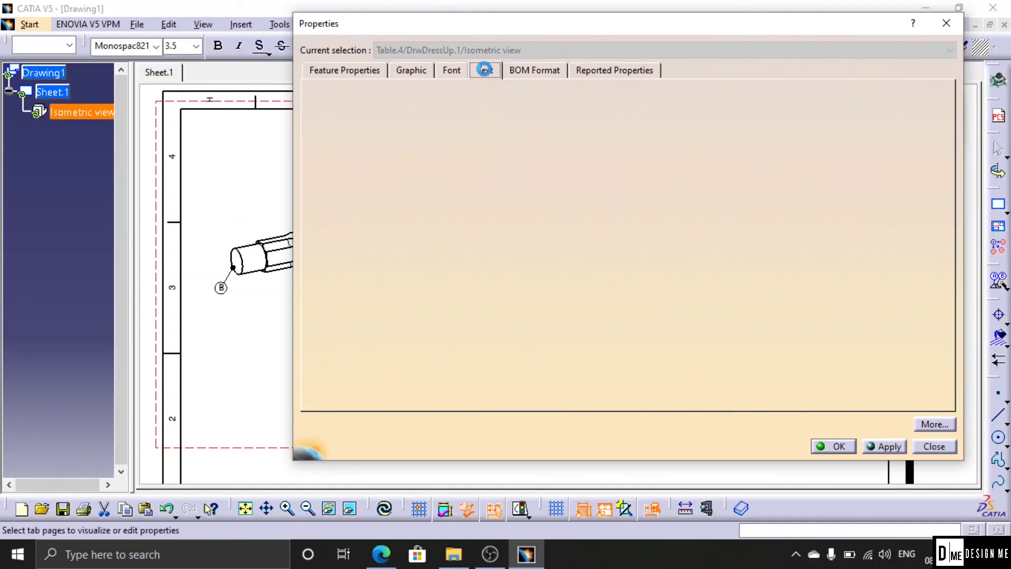
pyautogui.click(448, 73)
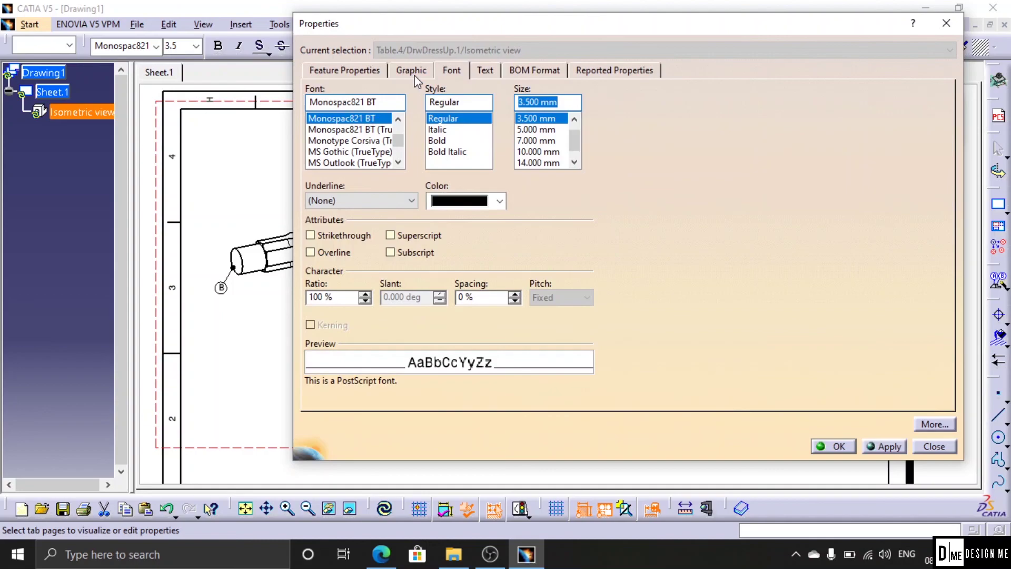
pyautogui.click(412, 72)
pyautogui.click(369, 71)
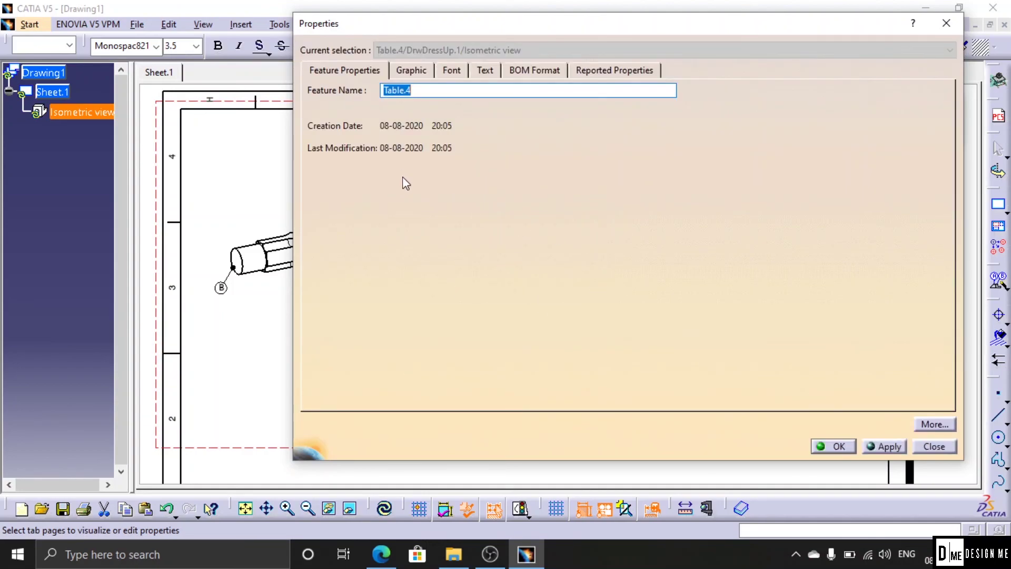
pyautogui.click(941, 27)
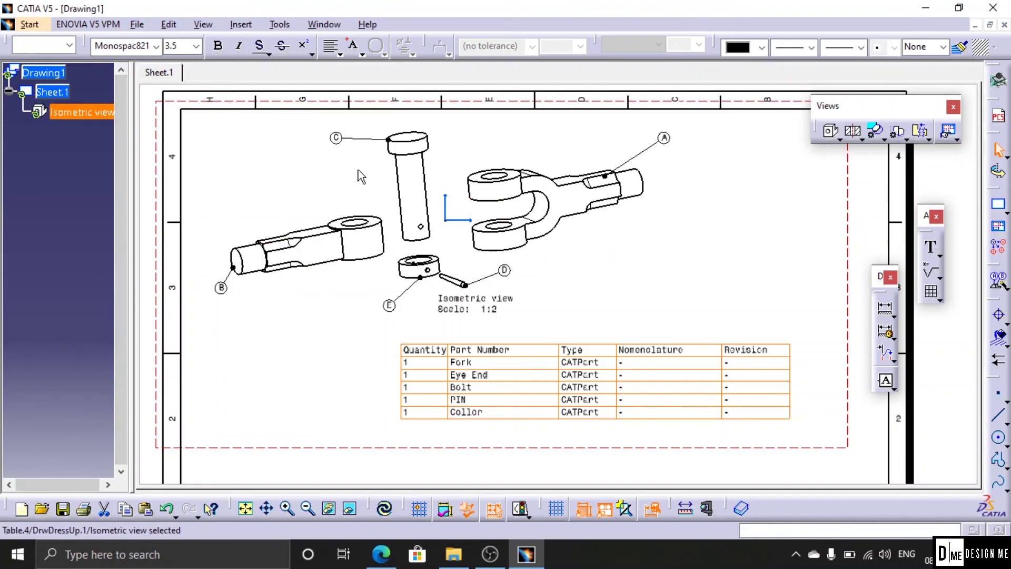
pyautogui.click(559, 188)
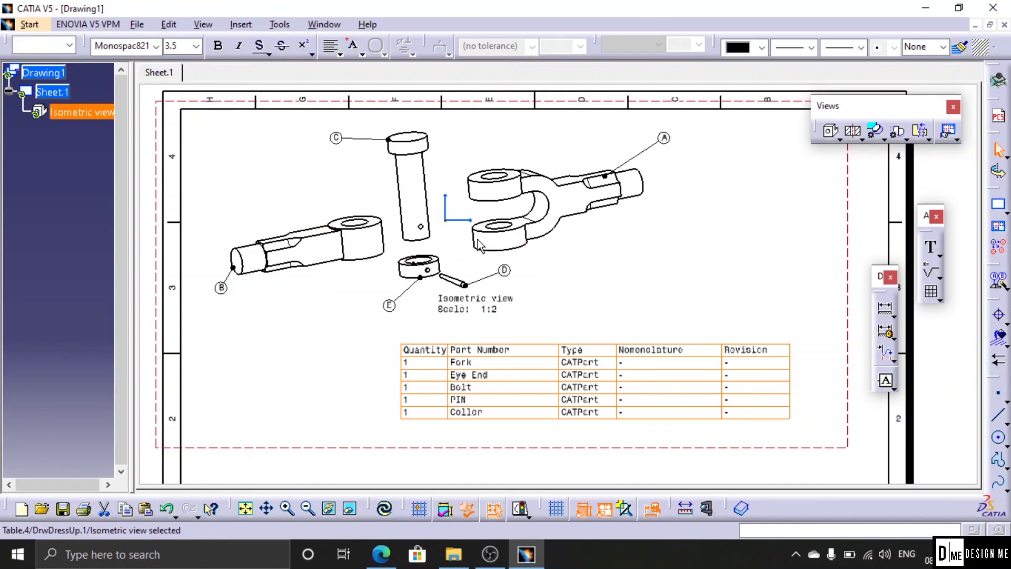